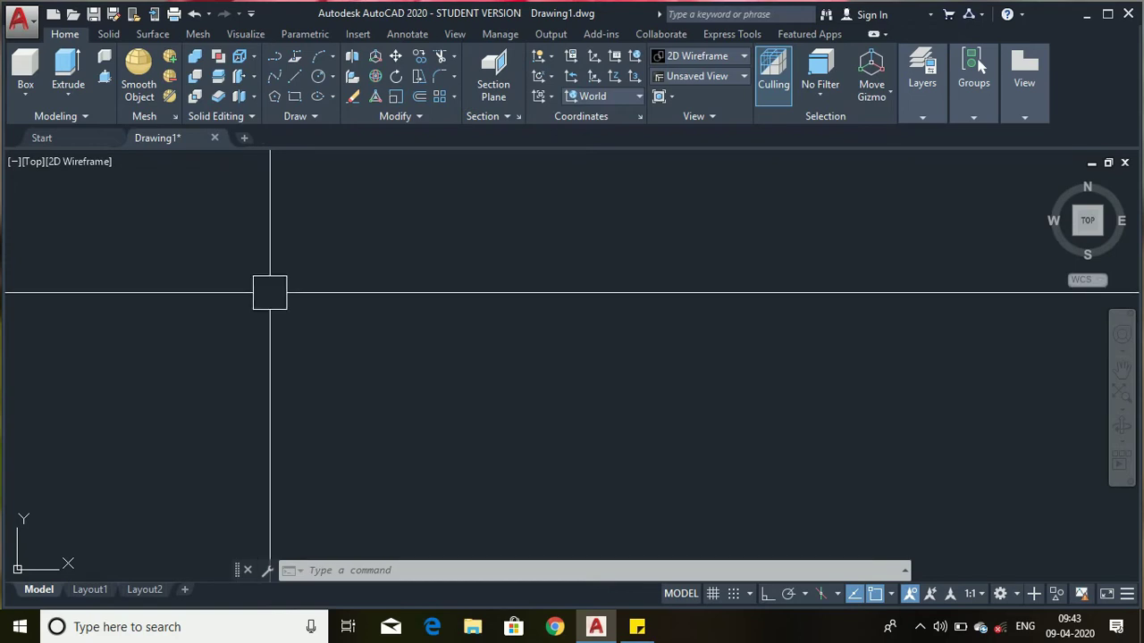
Draw a six-sided polygon circumscribed about a circle of radius 8.5.
{"action": "left_click", "coordinate": [277, 95]}
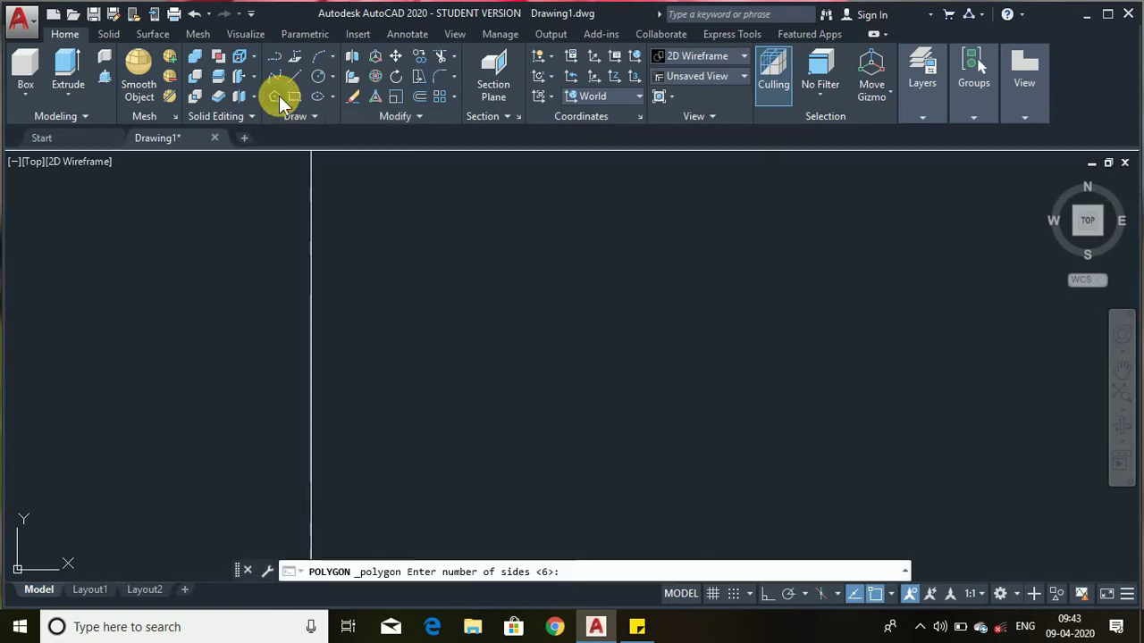
{"action": "type", "text": "6"}
{"action": "key", "text": "Return"}
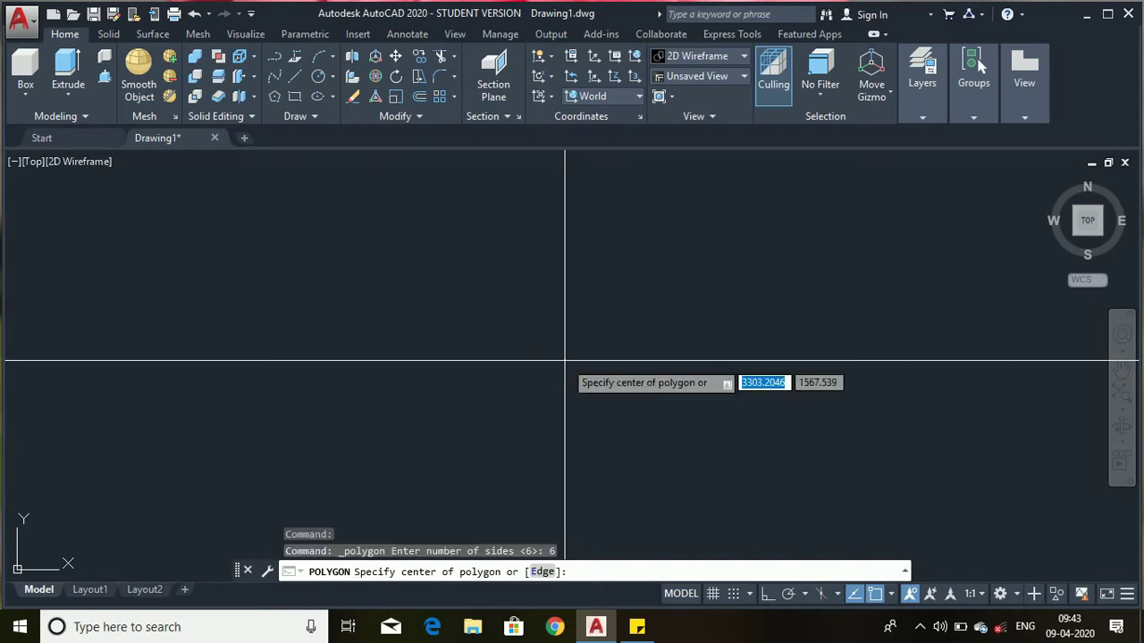
{"action": "left_click", "coordinate": [548, 366]}
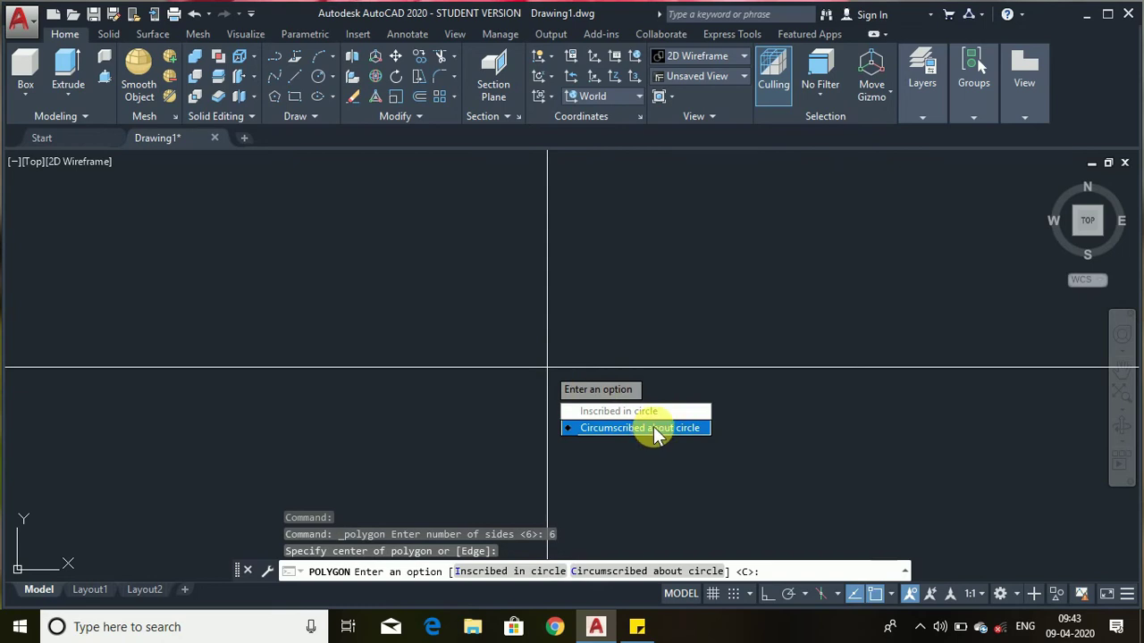
{"action": "left_click", "coordinate": [702, 435]}
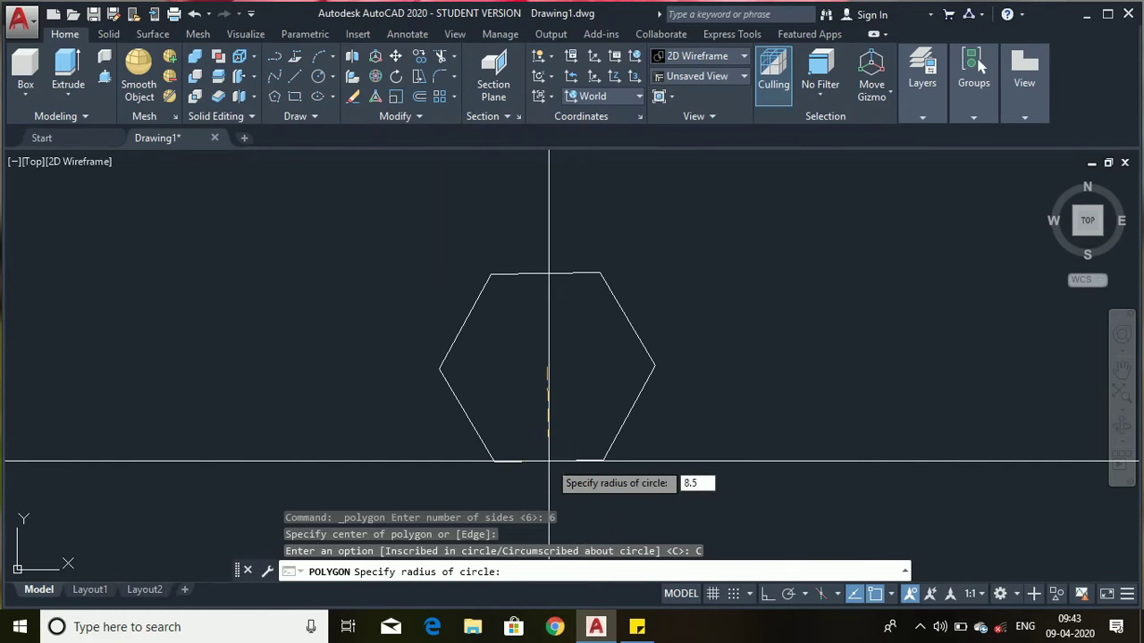
{"action": "key", "text": "Return"}
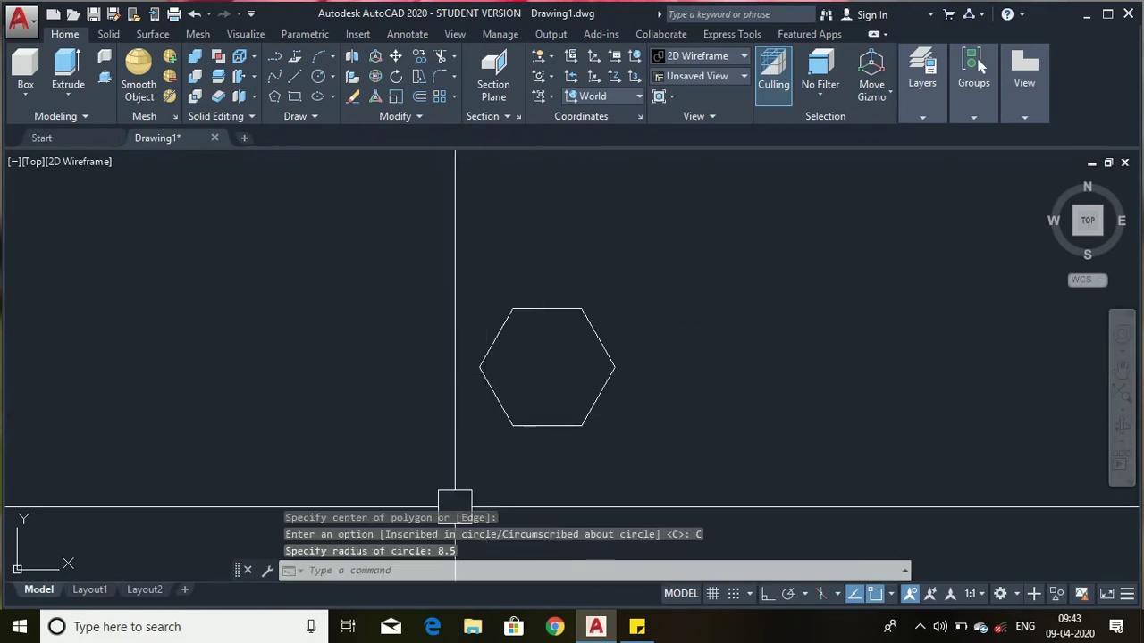
Draw a circle of radius 4.7 at the hexagon's centre.
{"action": "scroll", "coordinate": [626, 439], "scroll_direction": "up", "scroll_amount": 3}
{"action": "scroll", "coordinate": [505, 352], "scroll_direction": "down", "scroll_amount": 2}
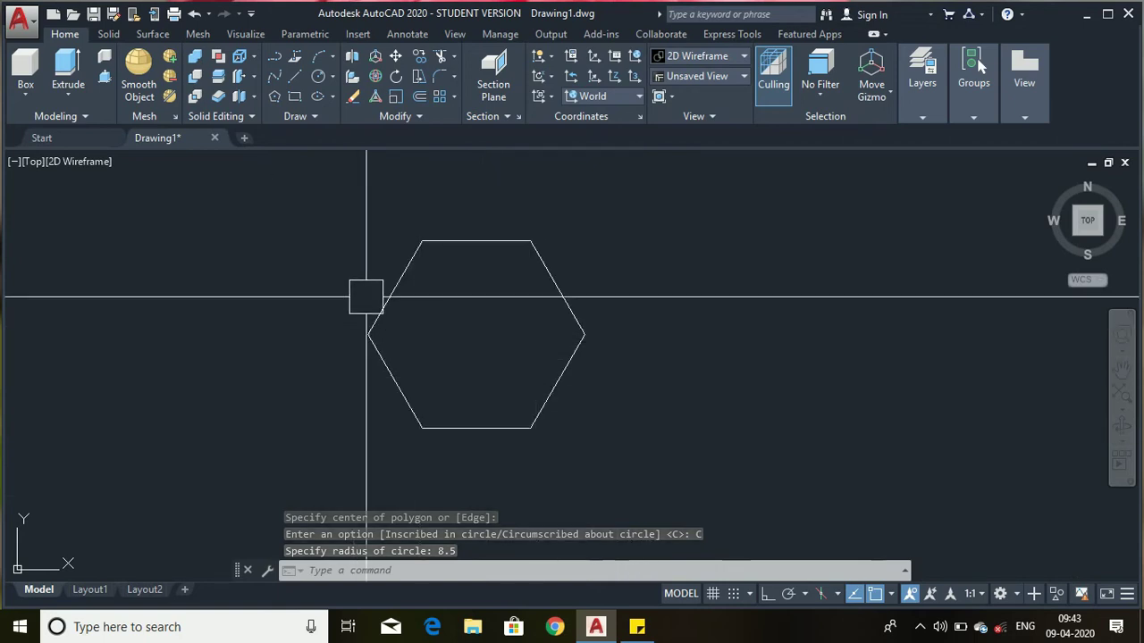
{"action": "type", "text": "c"}
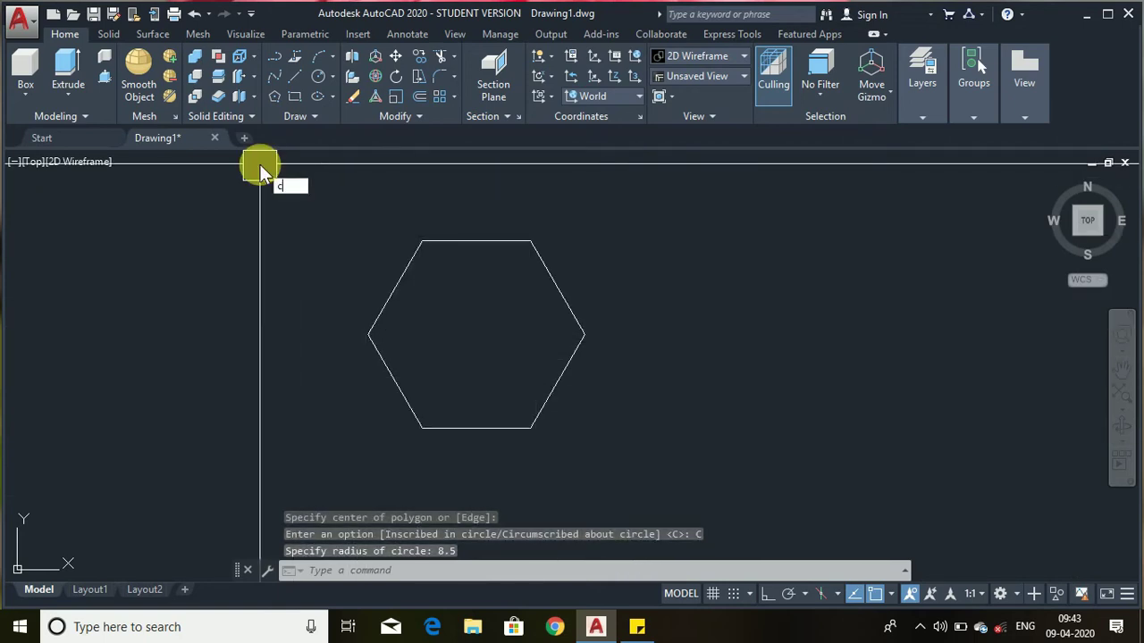
{"action": "key", "text": "Return"}
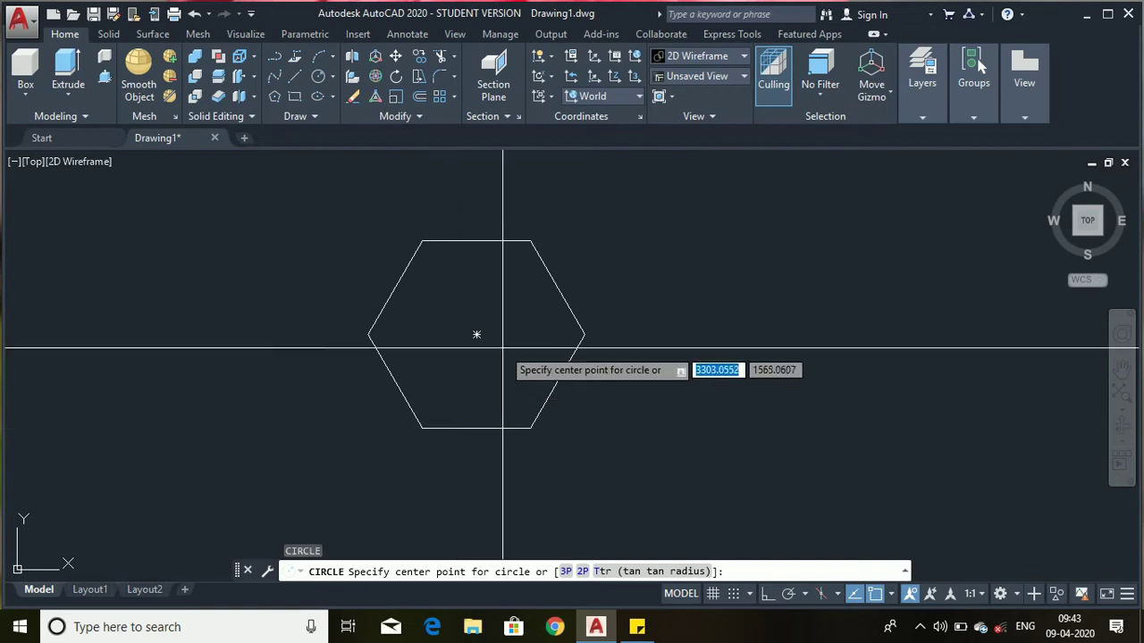
{"action": "left_click", "coordinate": [476, 334]}
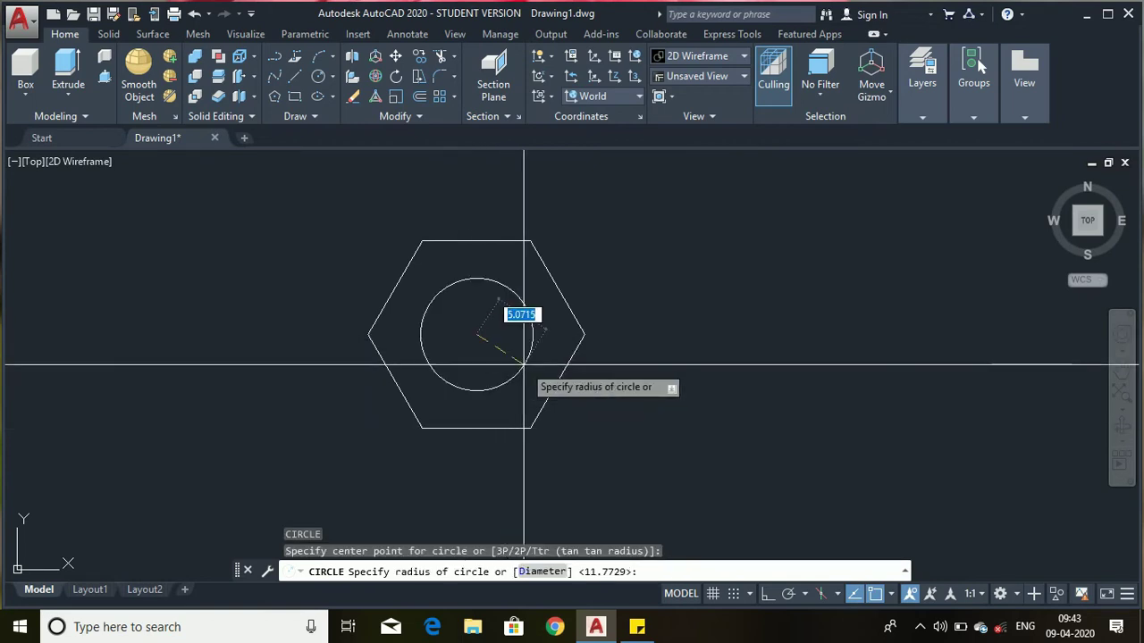
{"action": "key", "text": "BackSpace"}
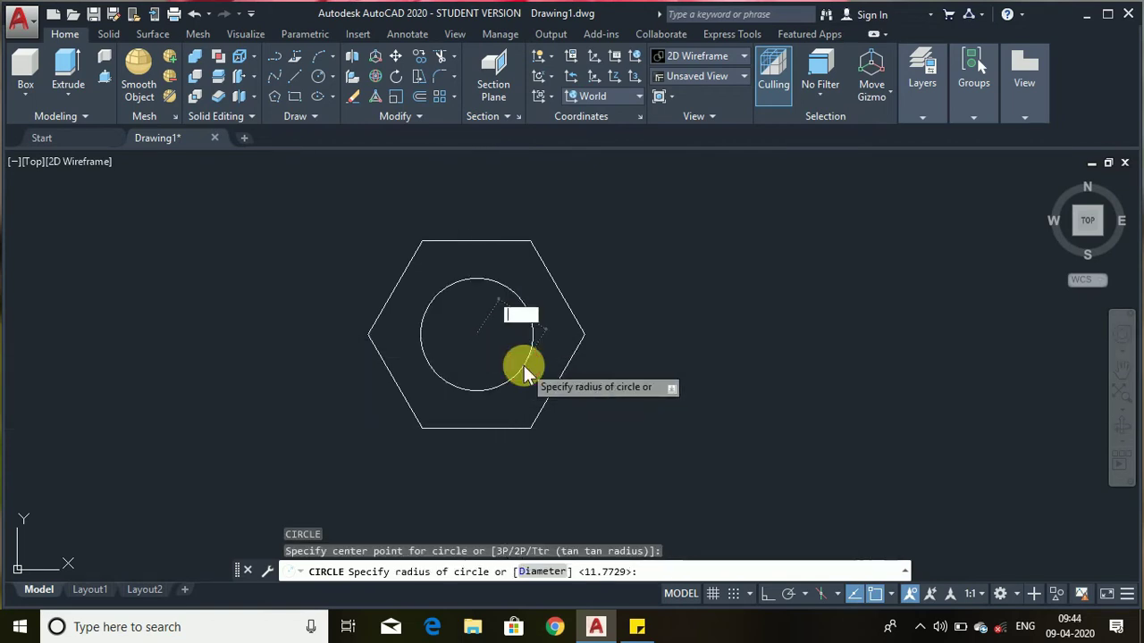
{"action": "type", "text": "4.7"}
{"action": "key", "text": "Return"}
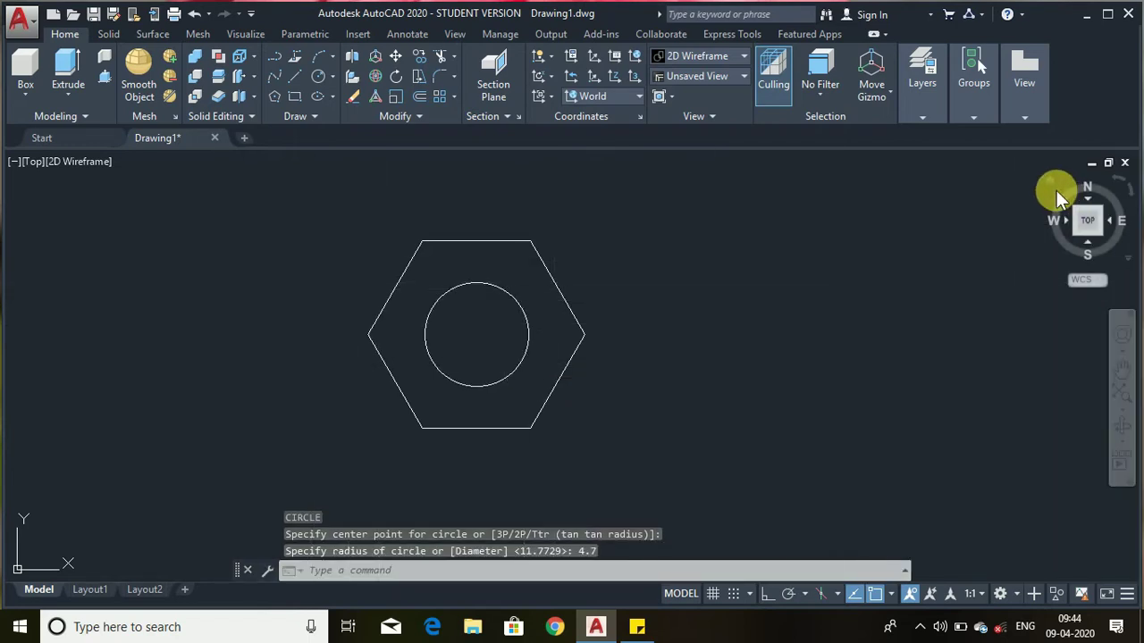
Presspull the area between the hexagon and the inner circle to a height of 12, working in a 3D view.
{"action": "middle_click_drag", "start_coordinate": [693, 312], "coordinate": [531, 424], "text": "shift"}
{"action": "middle_click_drag", "start_coordinate": [570, 364], "coordinate": [402, 339], "text": "shift"}
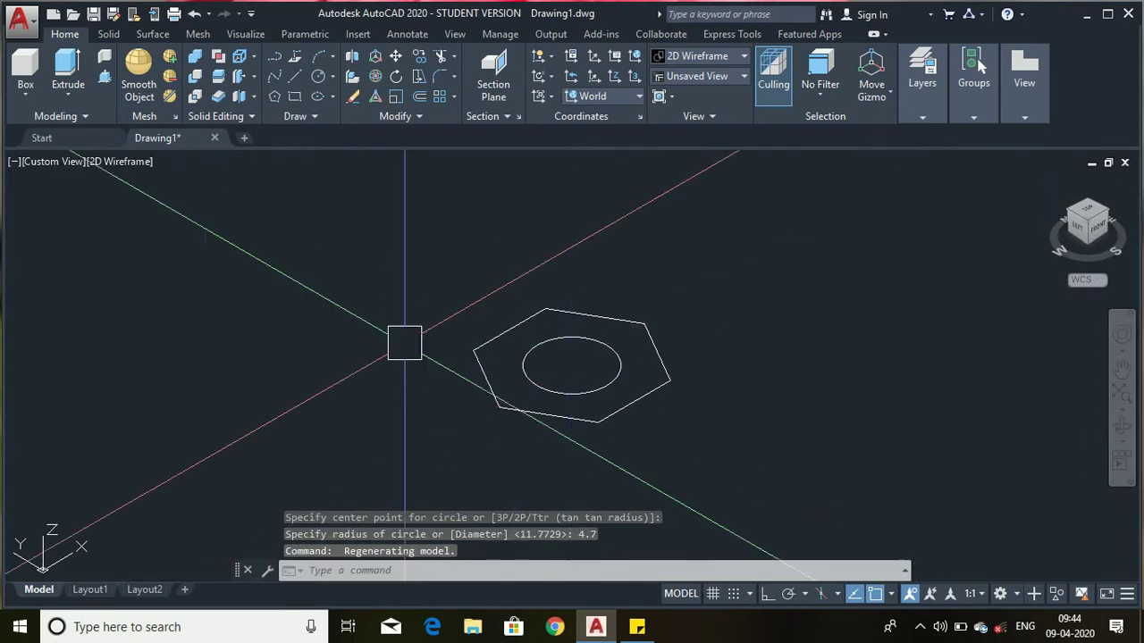
{"action": "left_click", "coordinate": [105, 78]}
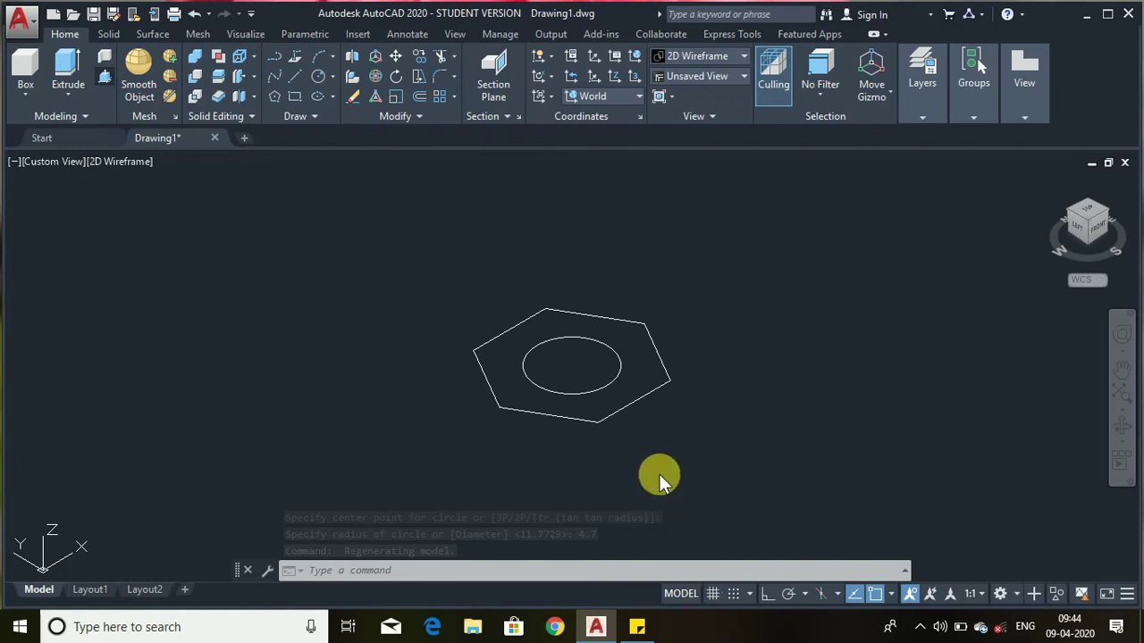
{"action": "key", "text": "ctrl+shift+e"}
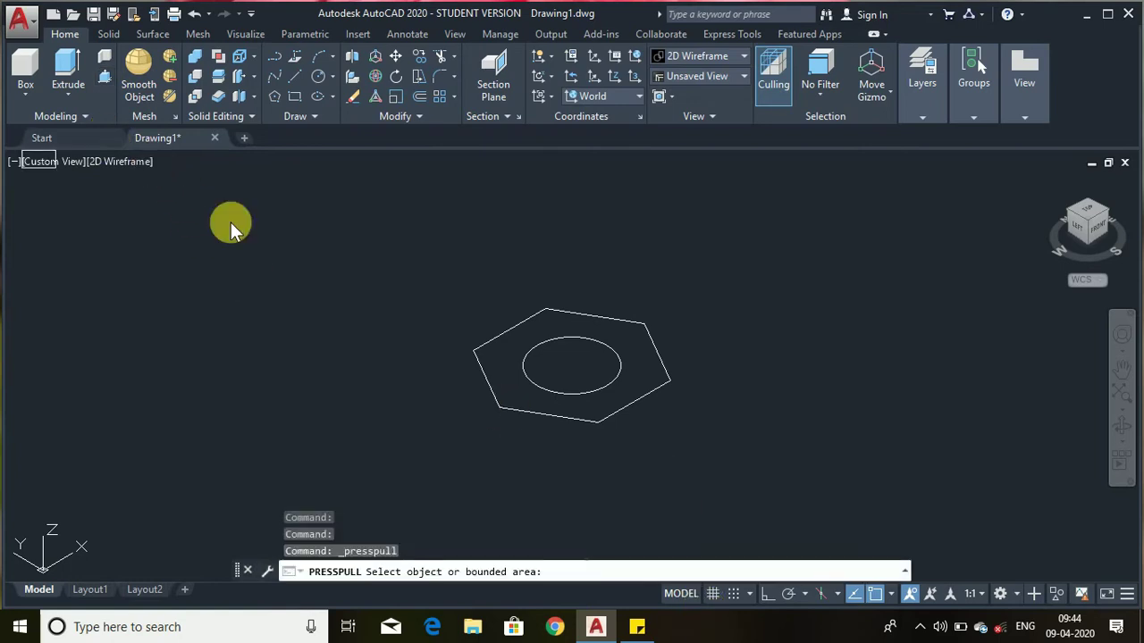
{"action": "scroll", "coordinate": [494, 375], "scroll_direction": "up", "scroll_amount": 4}
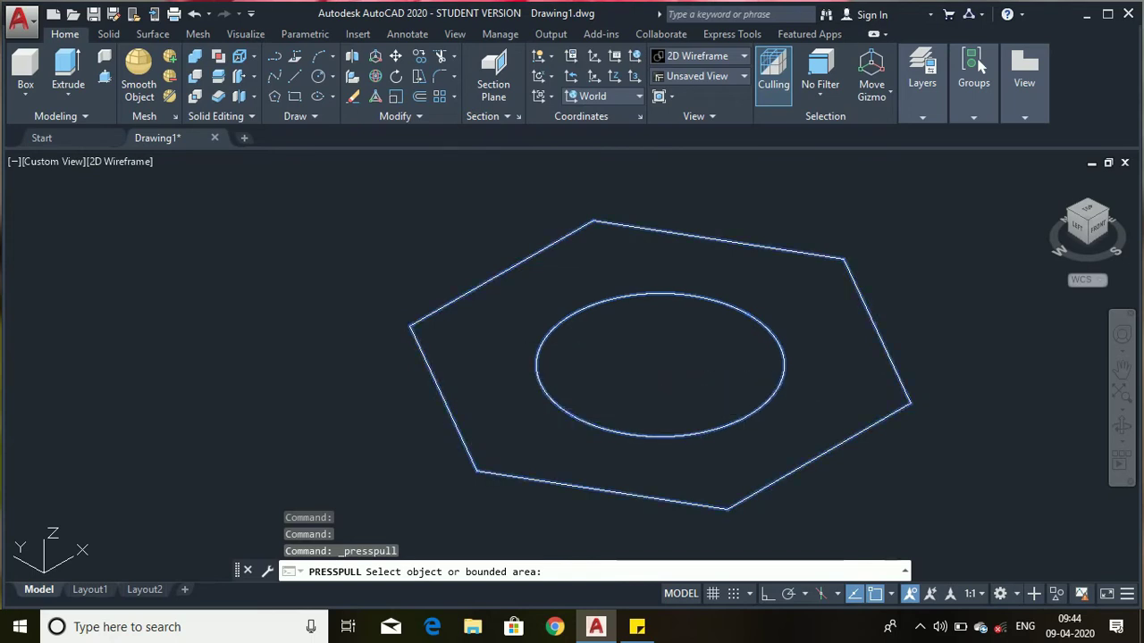
{"action": "left_click", "coordinate": [501, 369]}
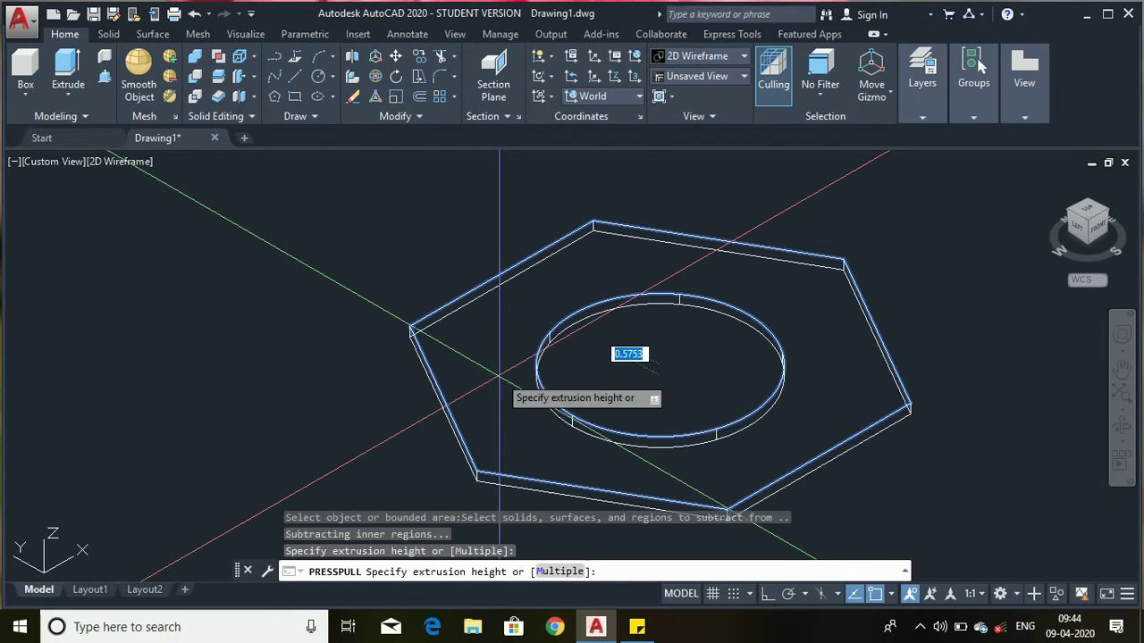
{"action": "scroll", "coordinate": [501, 369], "scroll_direction": "down", "scroll_amount": 4}
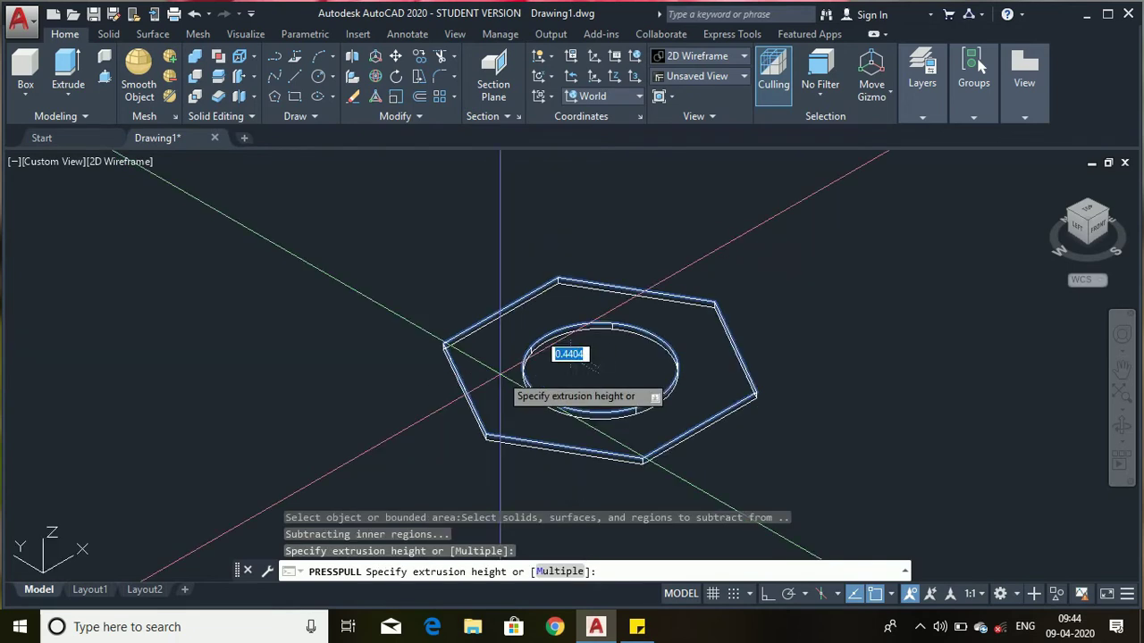
{"action": "left_click", "coordinate": [482, 281]}
{"action": "type", "text": "12"}
{"action": "key", "text": "Return"}
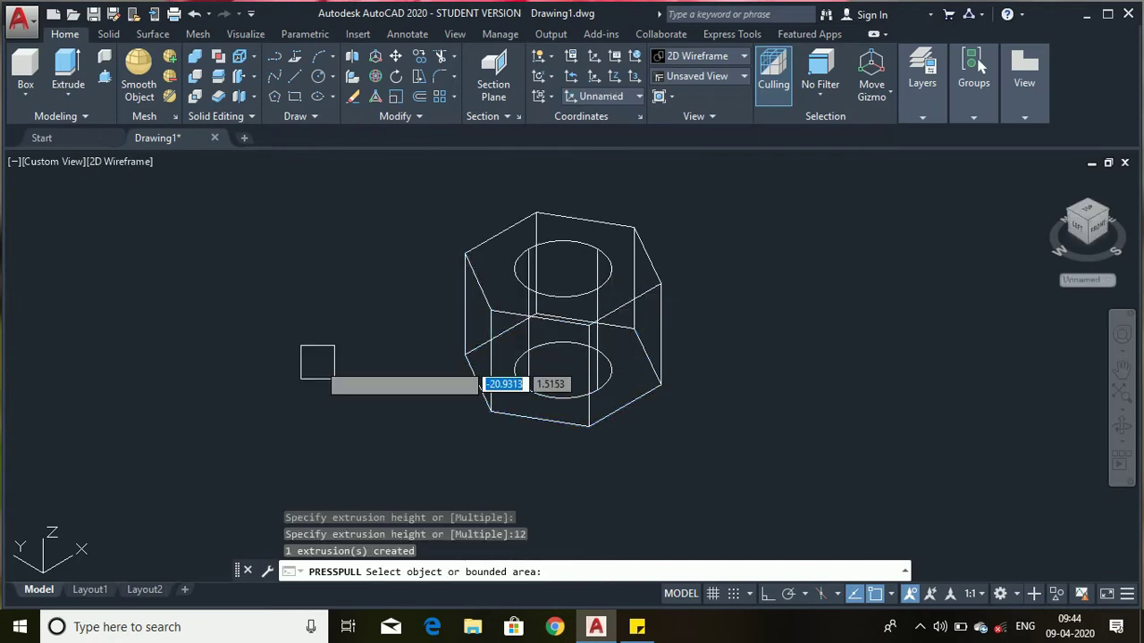
{"action": "key", "text": "Return"}
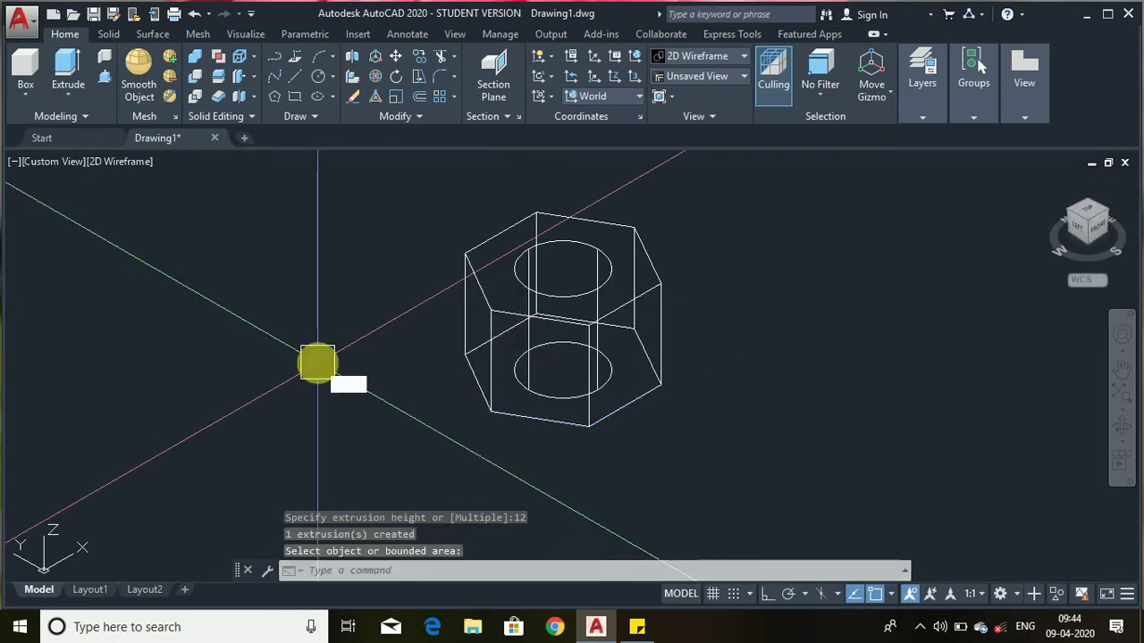
Draw a circle of diameter 17 centred on the hole in the nut's top face.
{"action": "type", "text": "c"}
{"action": "key", "text": "Return"}
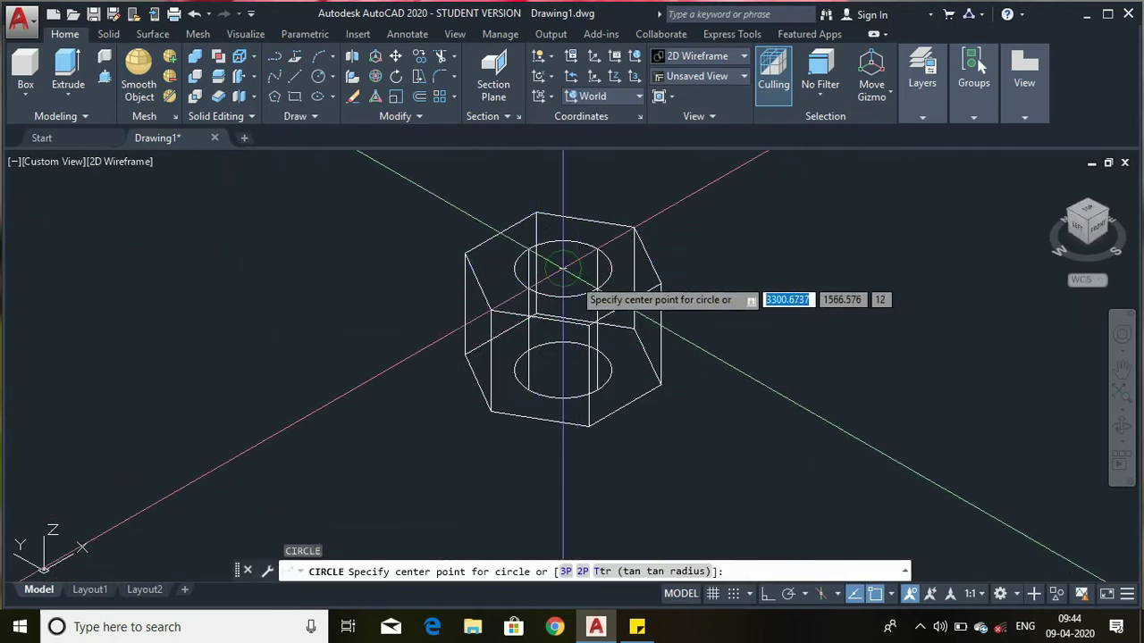
{"action": "left_click", "coordinate": [563, 268]}
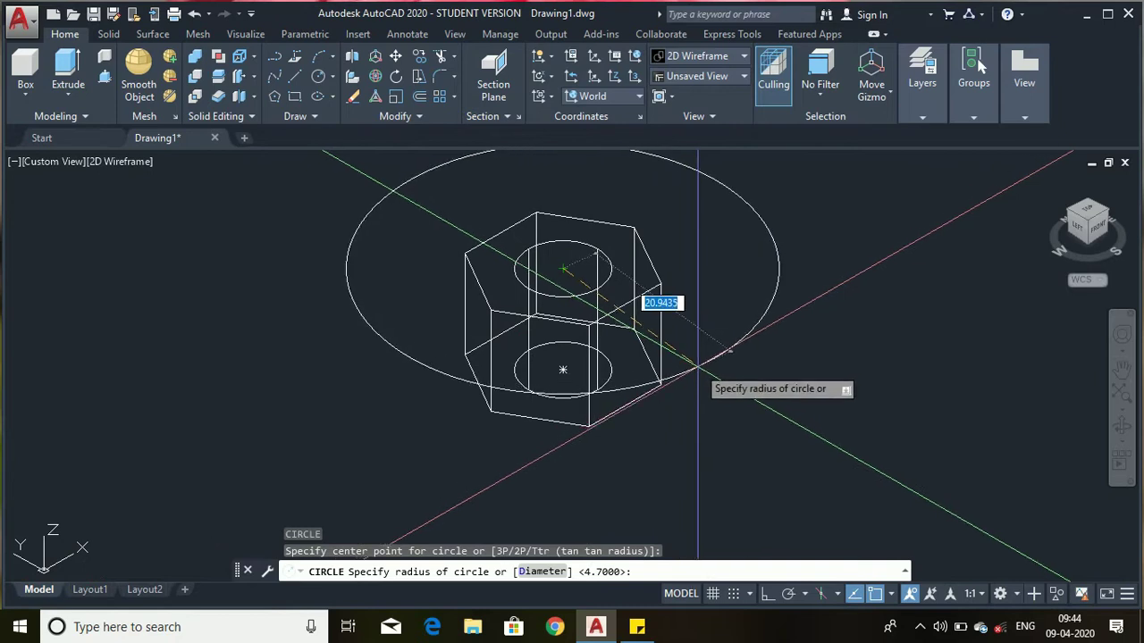
{"action": "type", "text": "d"}
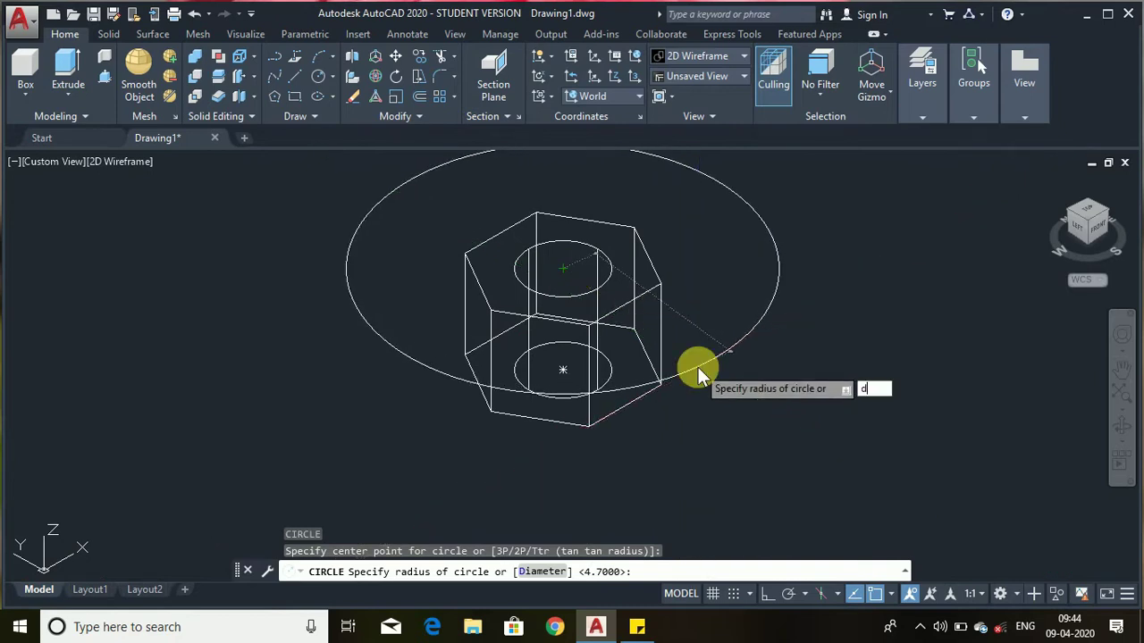
{"action": "key", "text": "Return"}
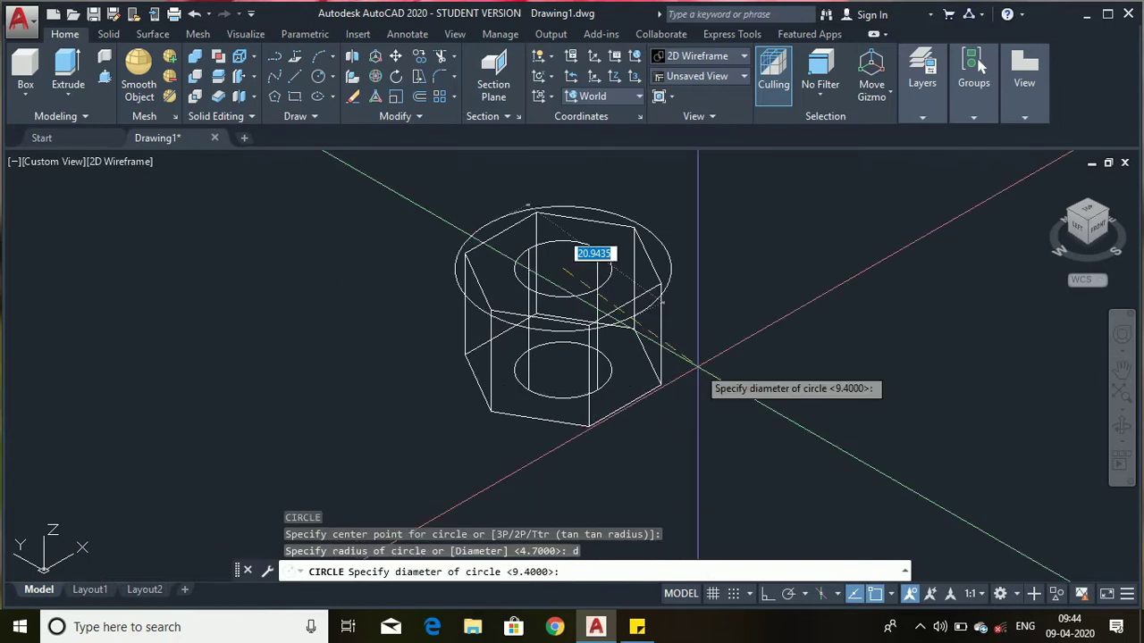
{"action": "type", "text": "17"}
{"action": "key", "text": "Return"}
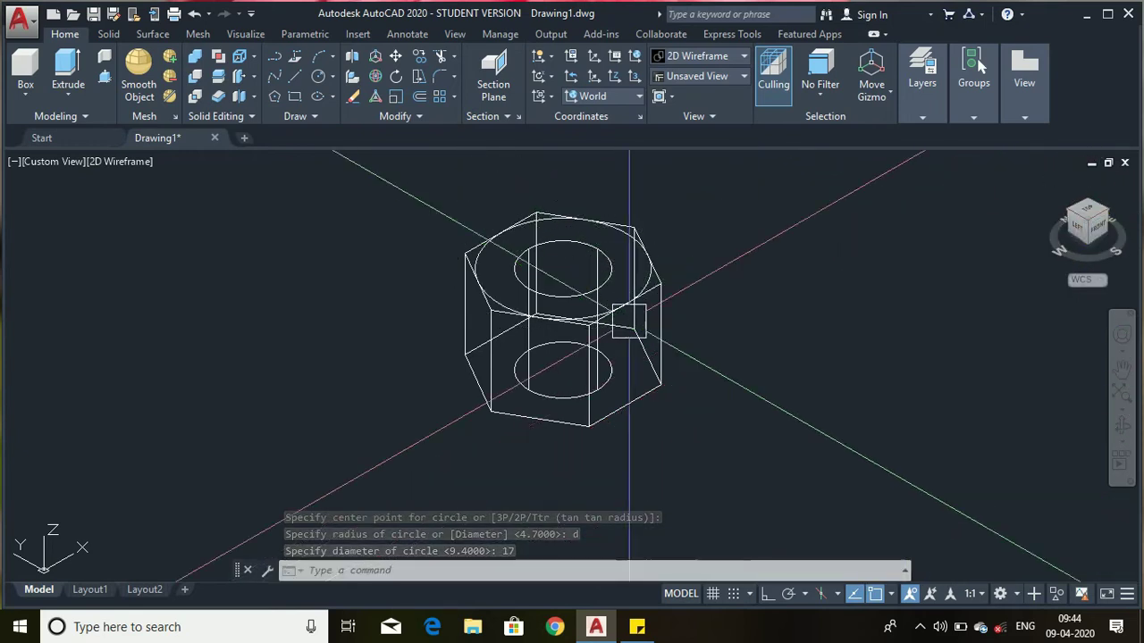
Switch to the Front view and align the UCS with it using the View option.
{"action": "left_click", "coordinate": [1115, 236]}
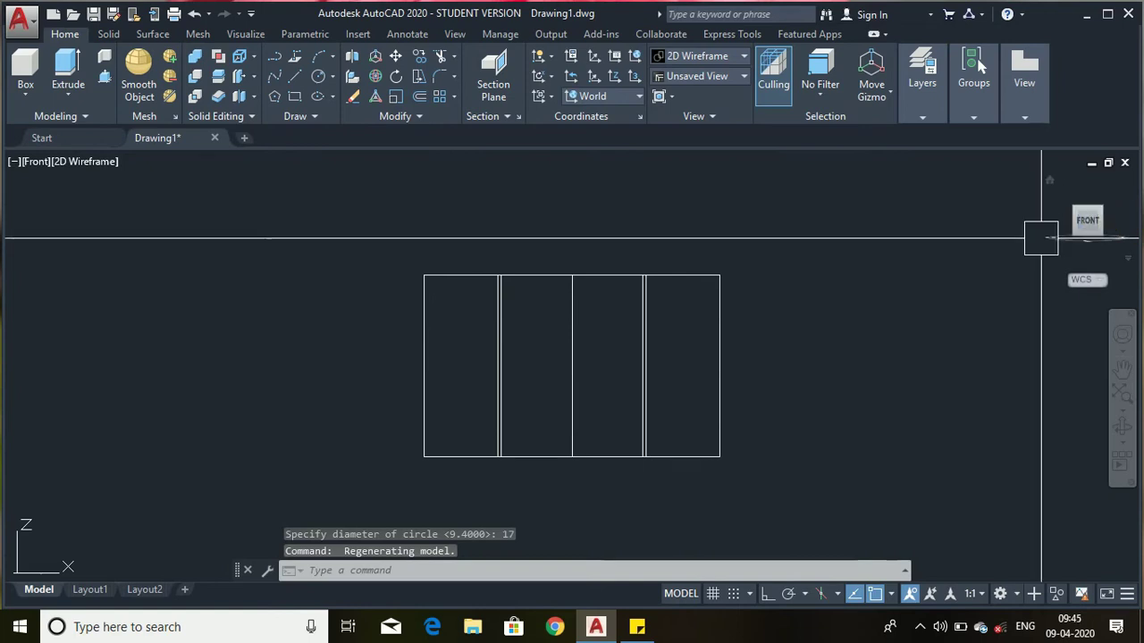
{"action": "type", "text": "u"}
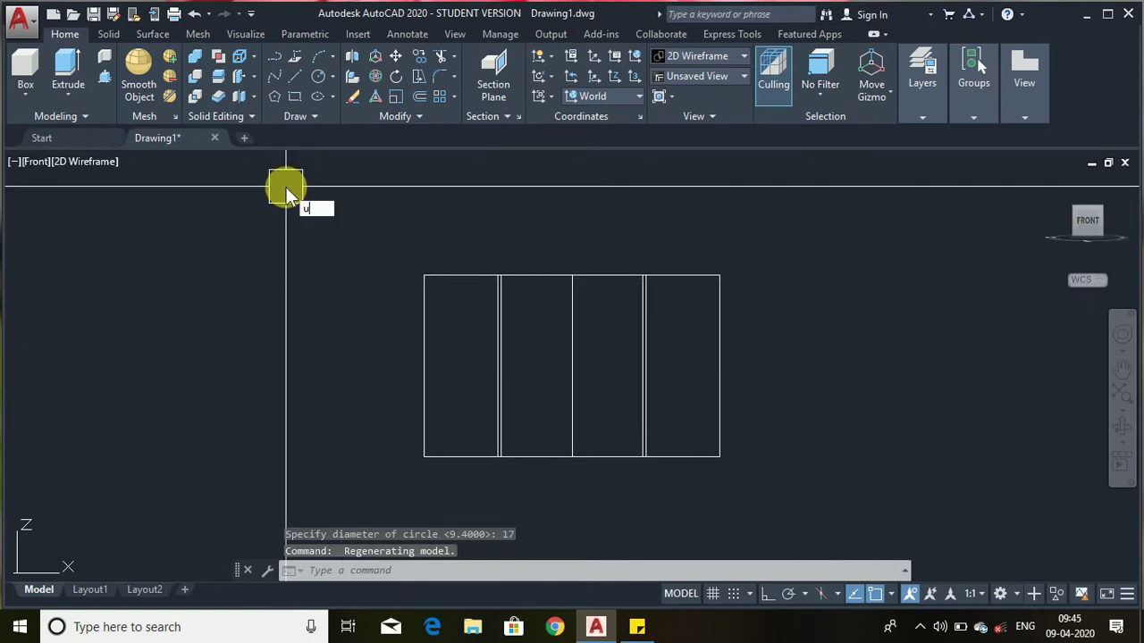
{"action": "type", "text": "cs"}
{"action": "key", "text": "Return"}
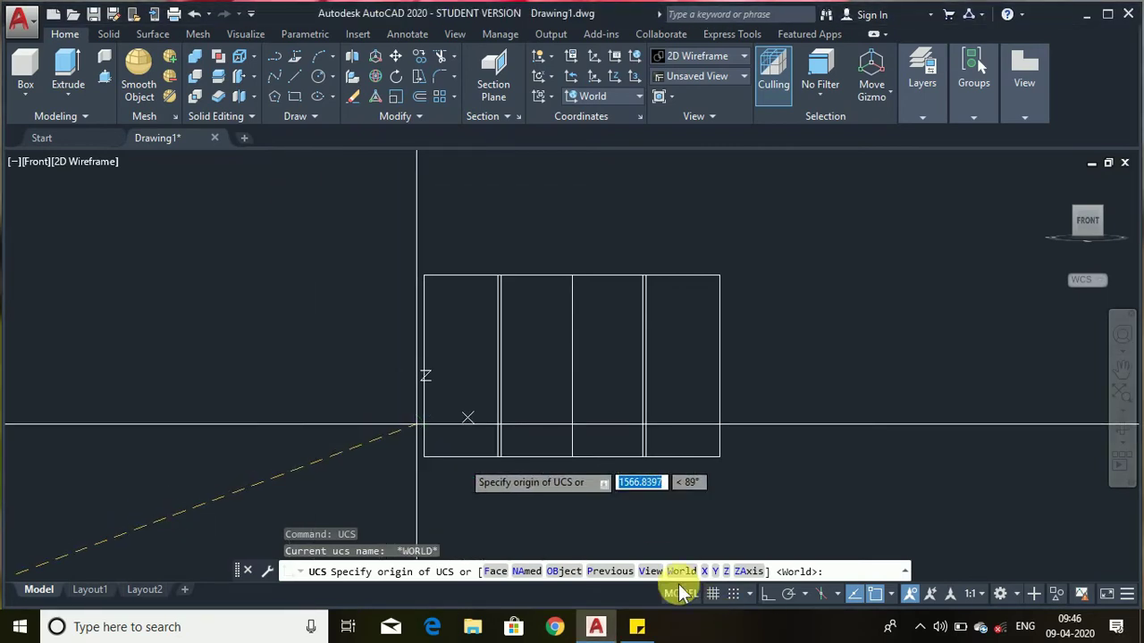
{"action": "left_click", "coordinate": [649, 571]}
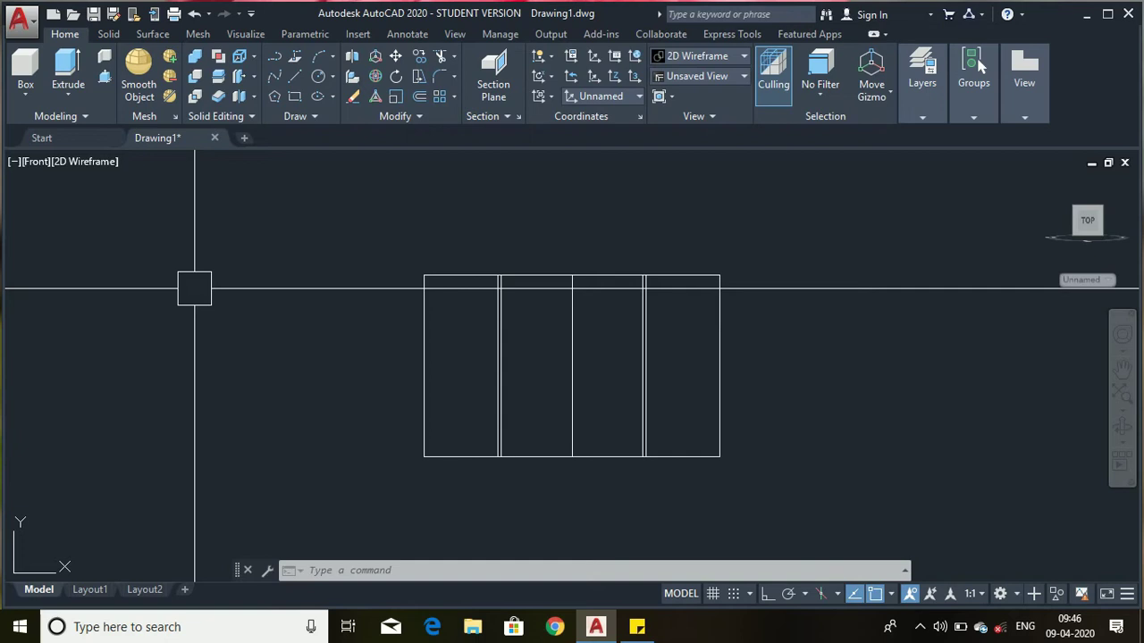
Draw a short slanted line at an angle of 210° in the free space to the left of the nut's front view.
{"action": "type", "text": "l"}
{"action": "key", "text": "Return"}
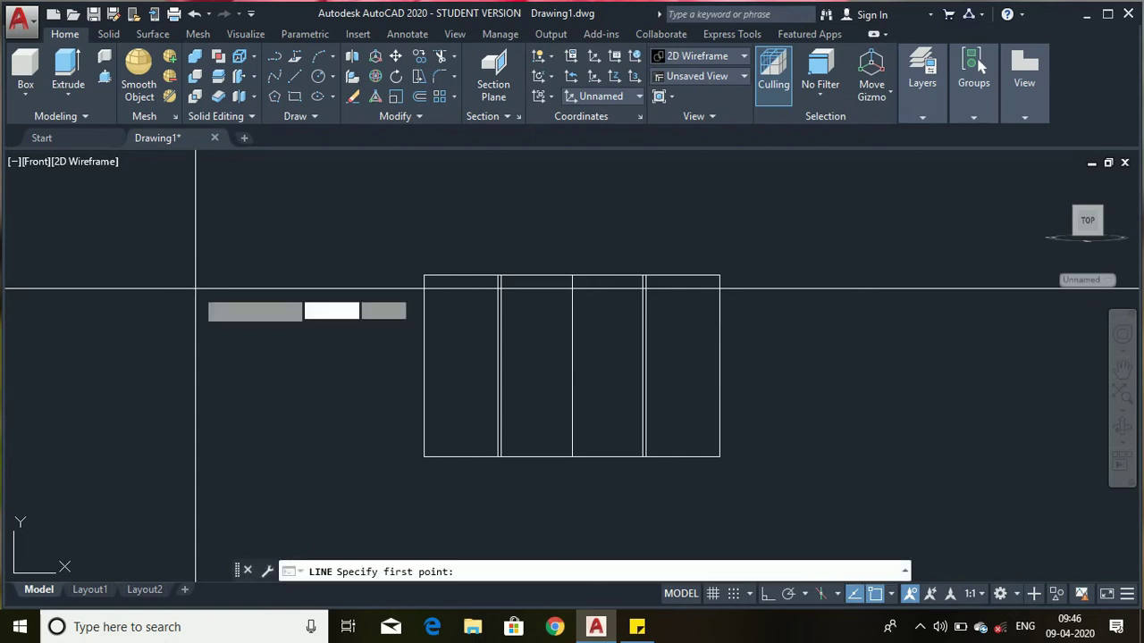
{"action": "left_click", "coordinate": [310, 265]}
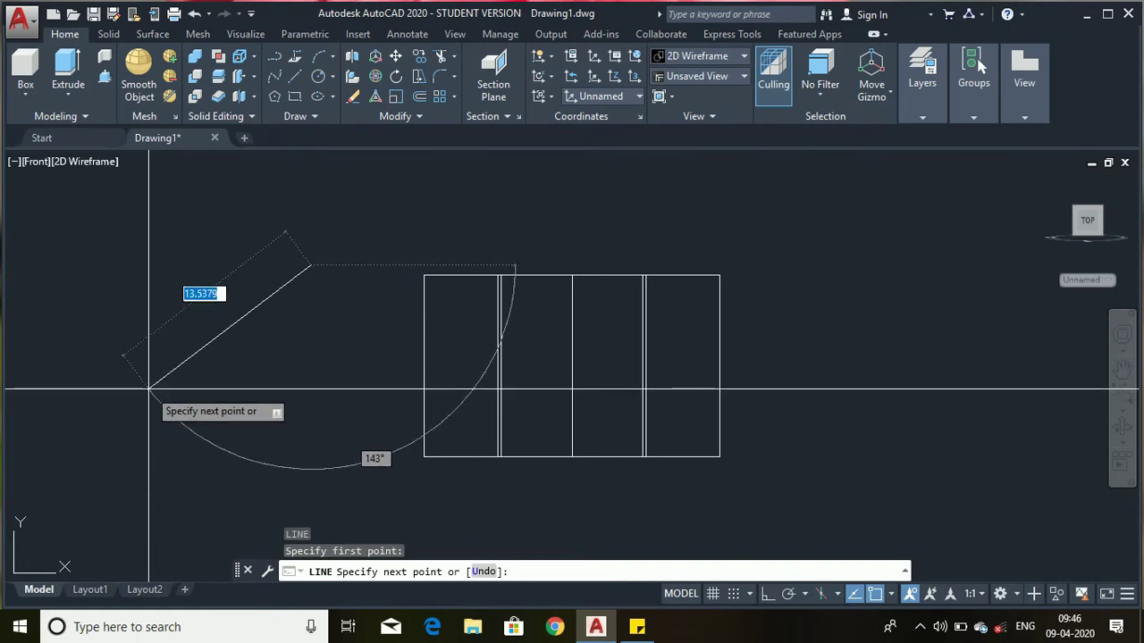
{"action": "key", "text": "F8"}
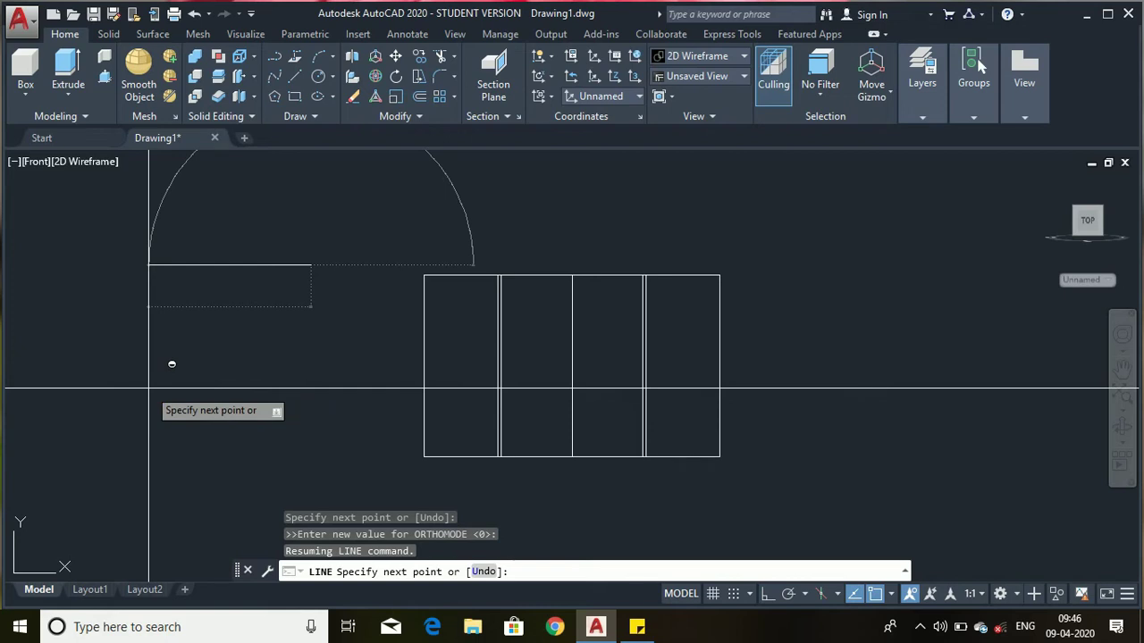
{"action": "type", "text": "<210"}
{"action": "key", "text": "Return"}
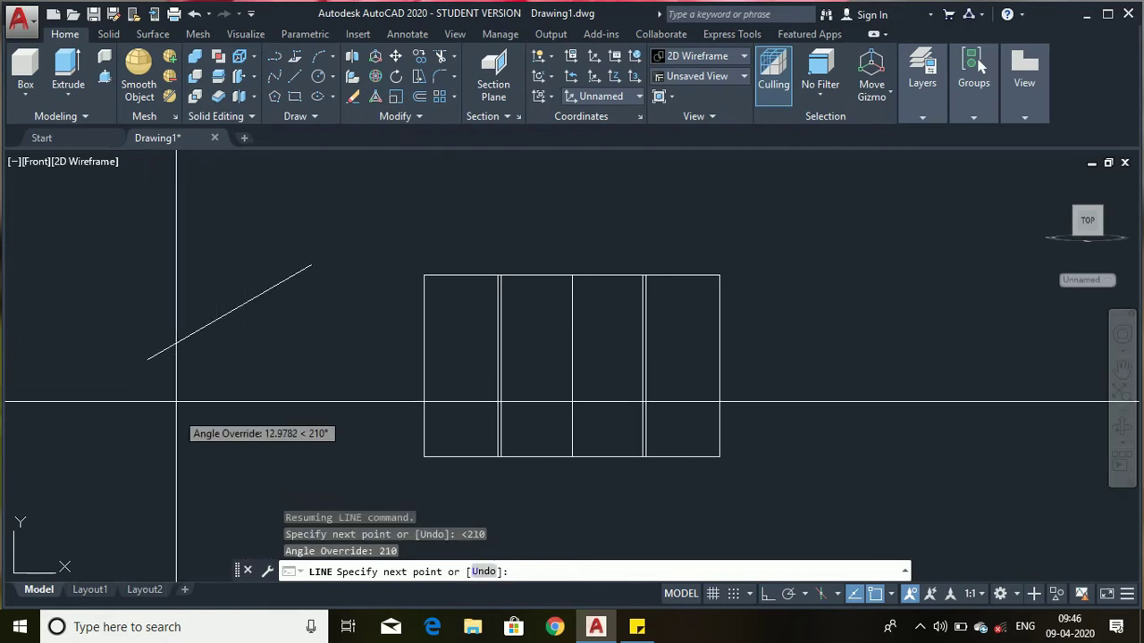
{"action": "left_click", "coordinate": [241, 307]}
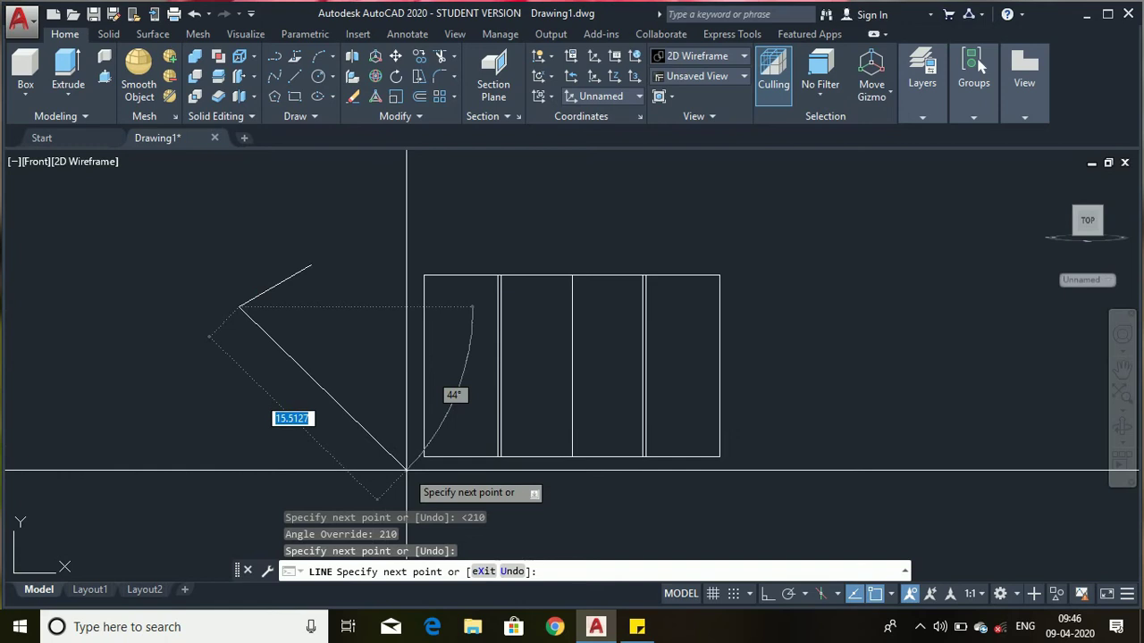
{"action": "key", "text": "Return"}
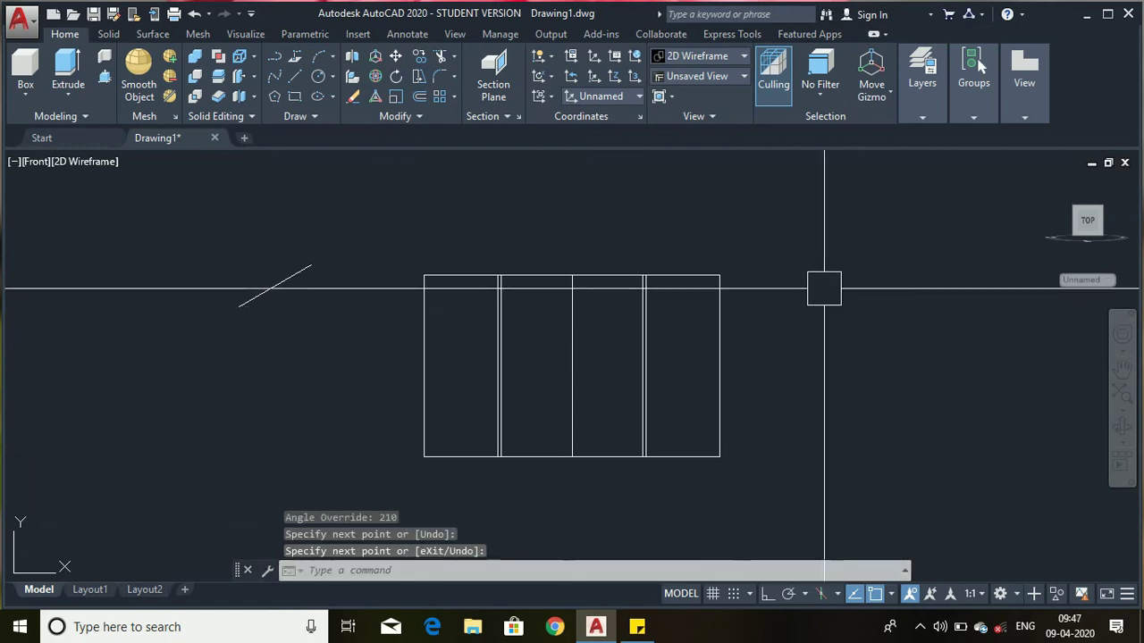
Reset the UCS to World and switch from the Front view to the Home isometric view.
{"action": "type", "text": "ucs"}
{"action": "key", "text": "Return"}
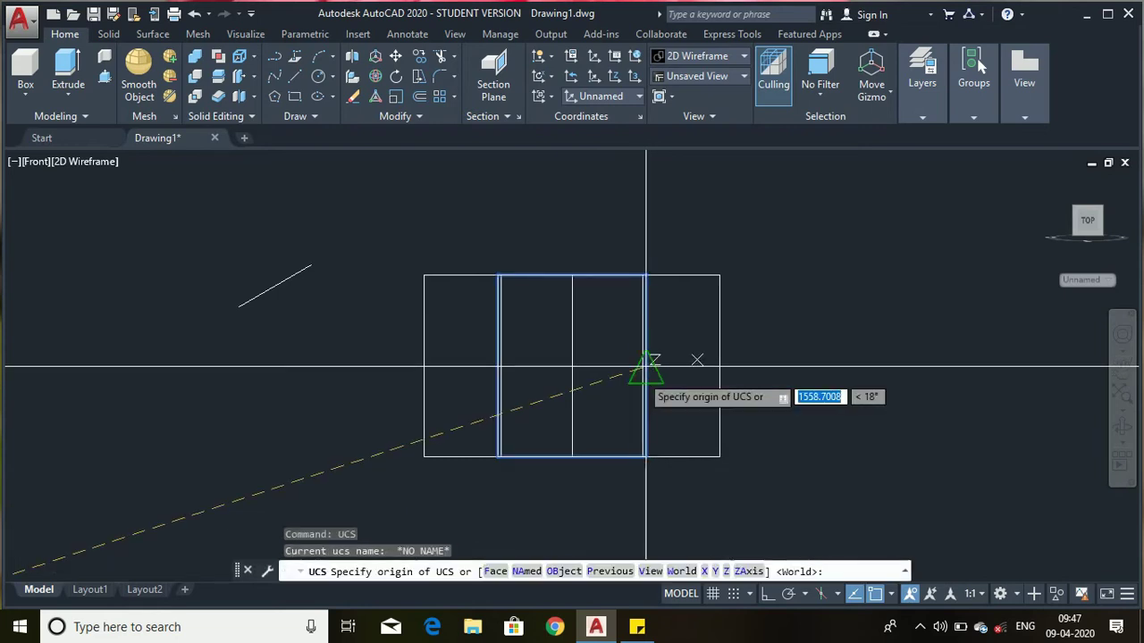
{"action": "type", "text": "w"}
{"action": "key", "text": "Return"}
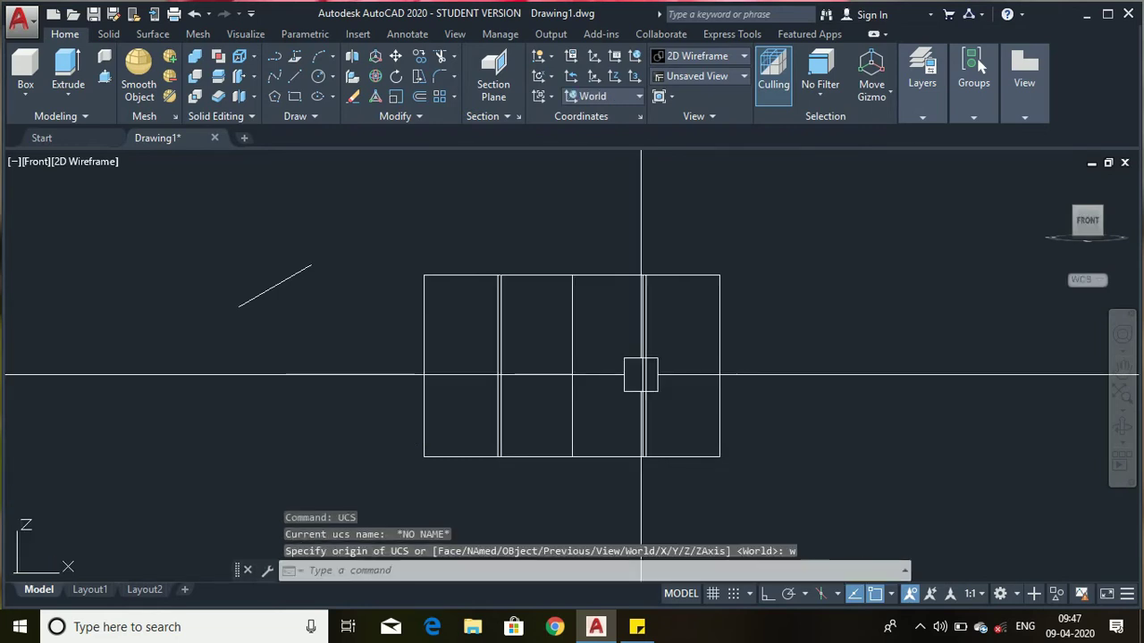
{"action": "mouse_move", "coordinate": [1084, 187]}
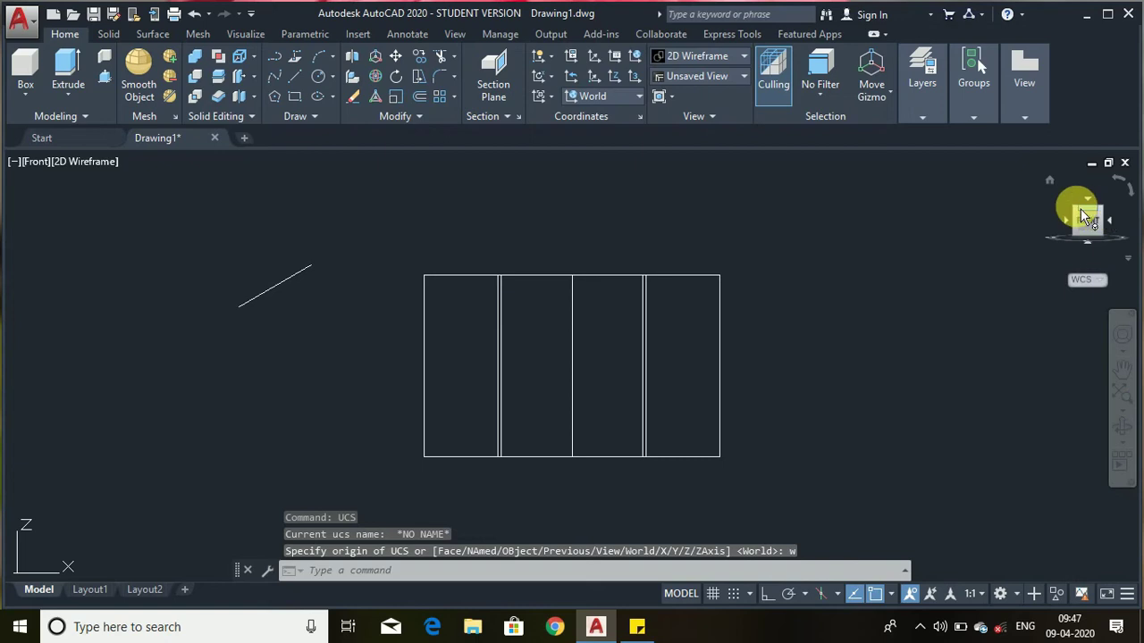
{"action": "left_click", "coordinate": [1050, 180]}
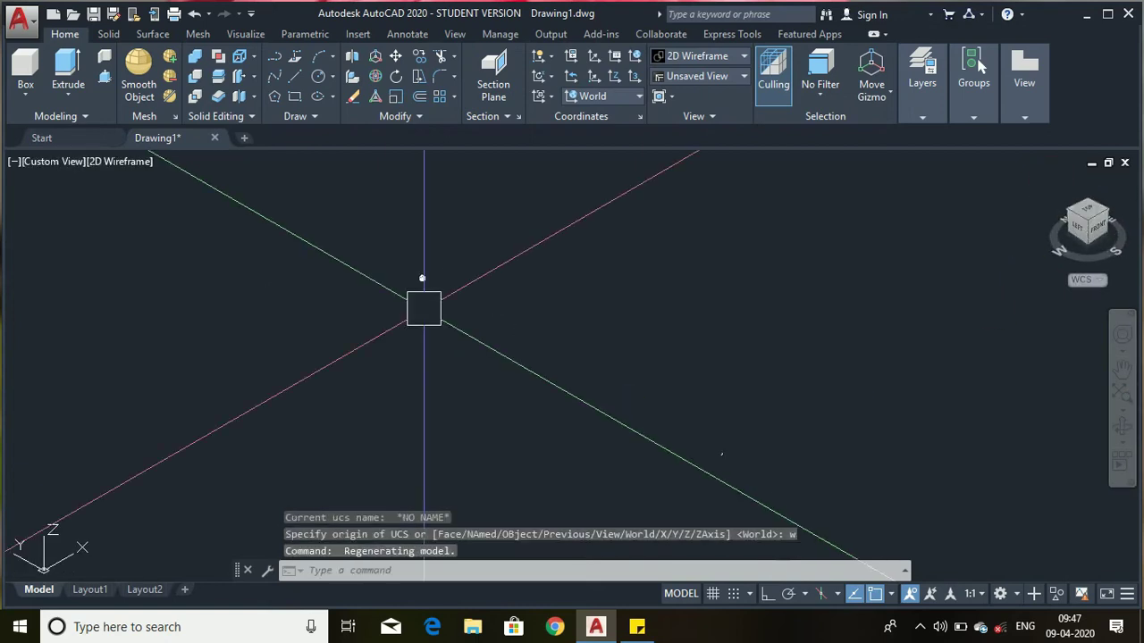
{"action": "type", "text": "z"}
{"action": "key", "text": "Return"}
{"action": "key", "text": "Escape"}
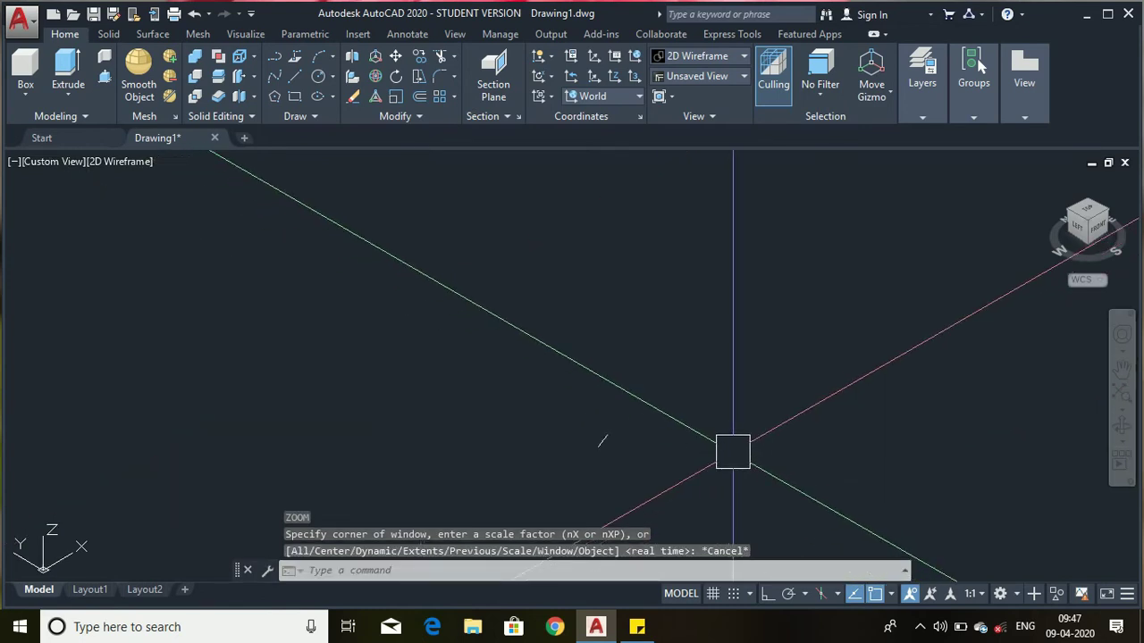
Move the slanted line by its upper endpoint onto the quadrant of the circle on the nut's top face.
{"action": "type", "text": "m"}
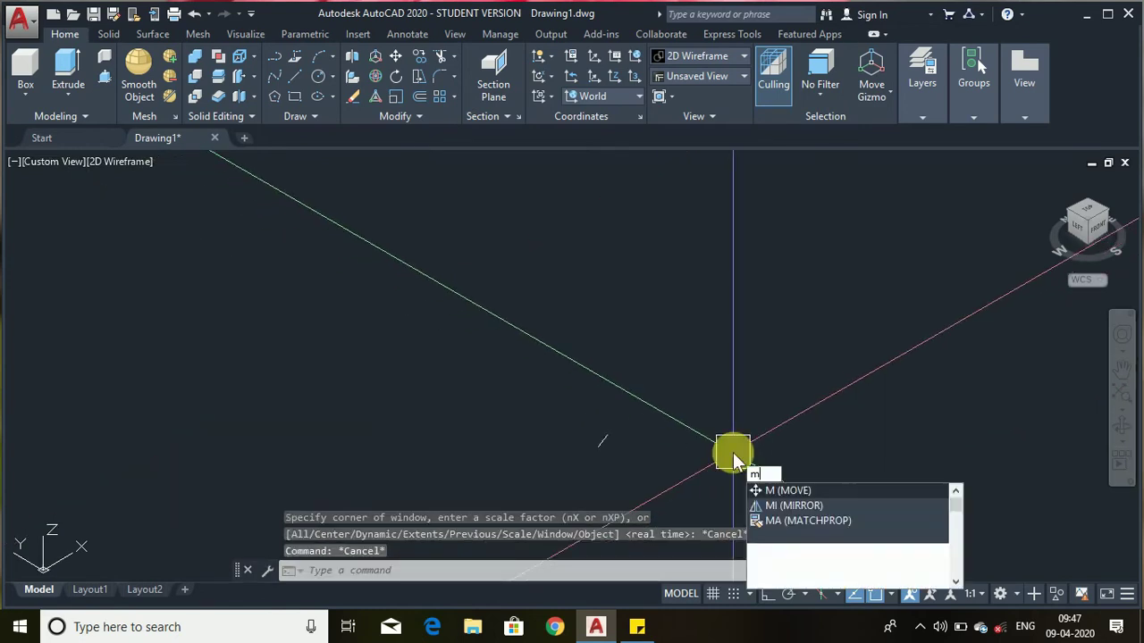
{"action": "key", "text": "Return"}
{"action": "left_click", "coordinate": [536, 409]}
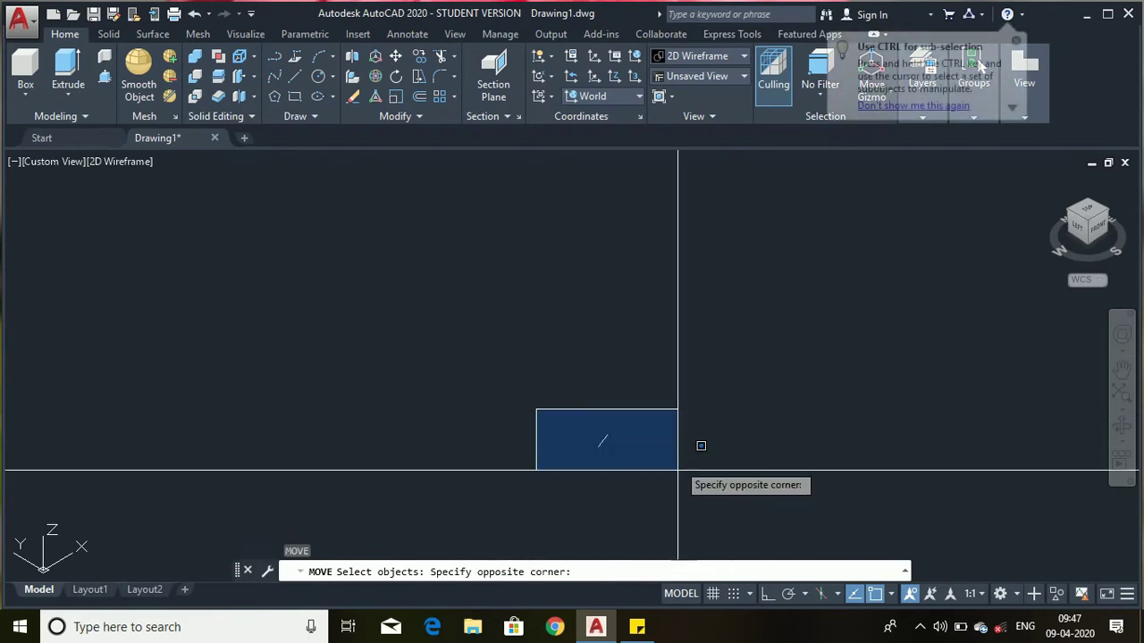
{"action": "left_click", "coordinate": [677, 468]}
{"action": "key", "text": "Return"}
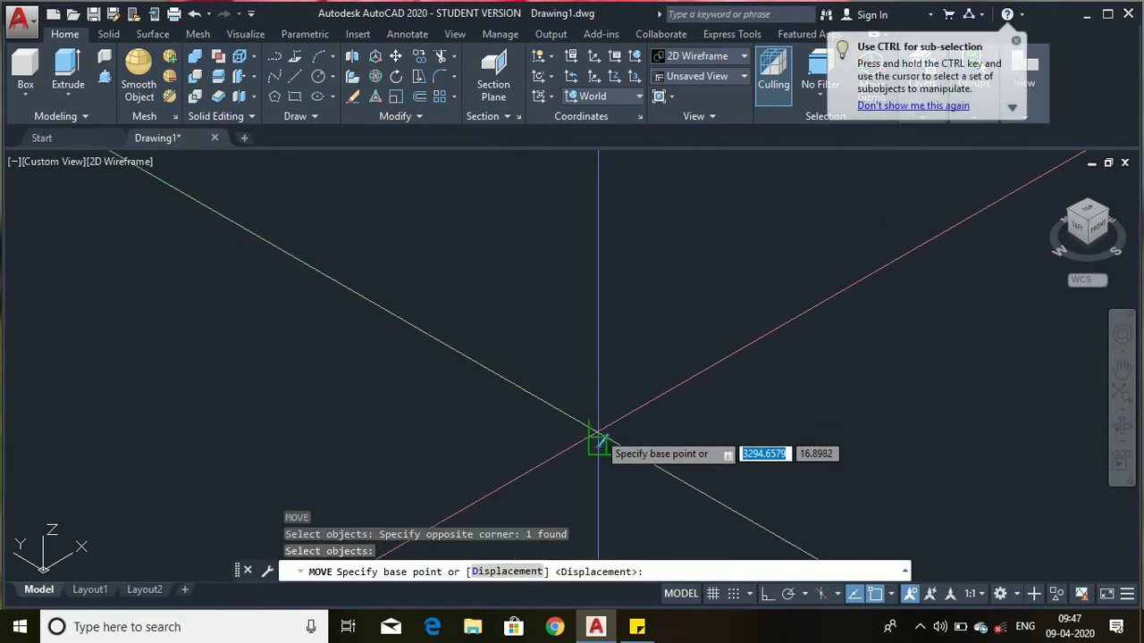
{"action": "left_click", "coordinate": [605, 438]}
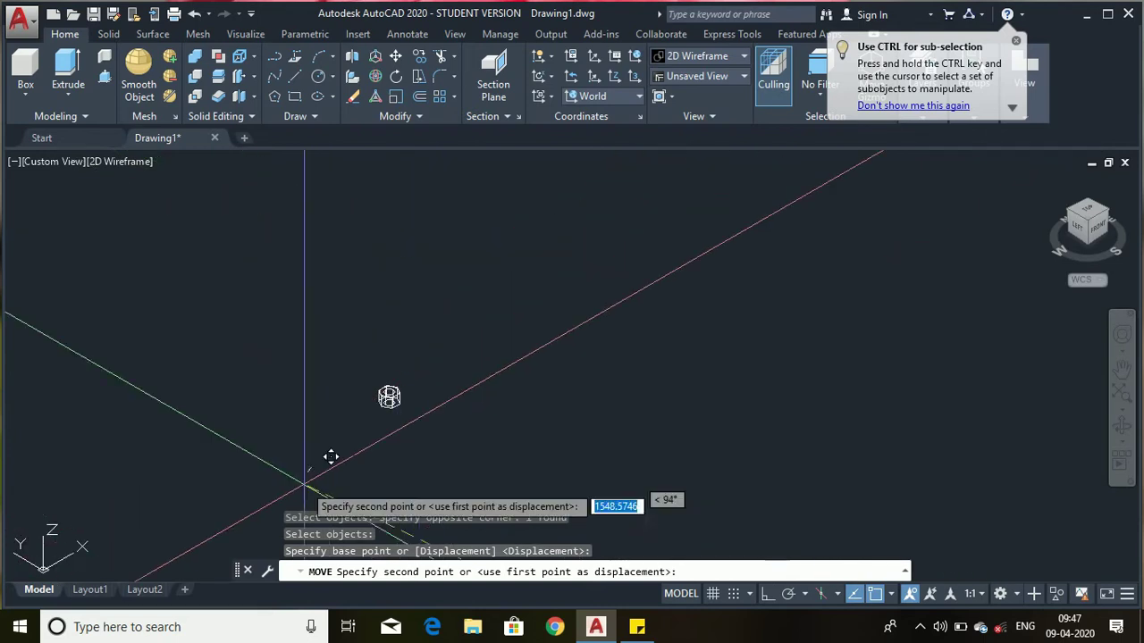
{"action": "scroll", "coordinate": [706, 204], "scroll_direction": "up", "scroll_amount": 6}
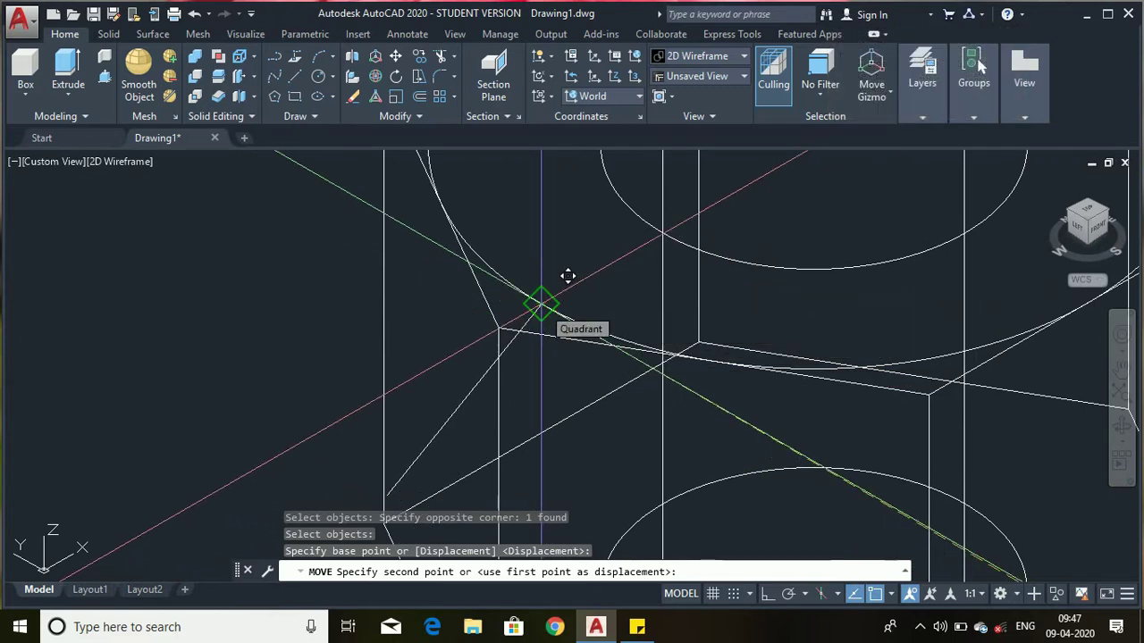
{"action": "left_click", "coordinate": [541, 304]}
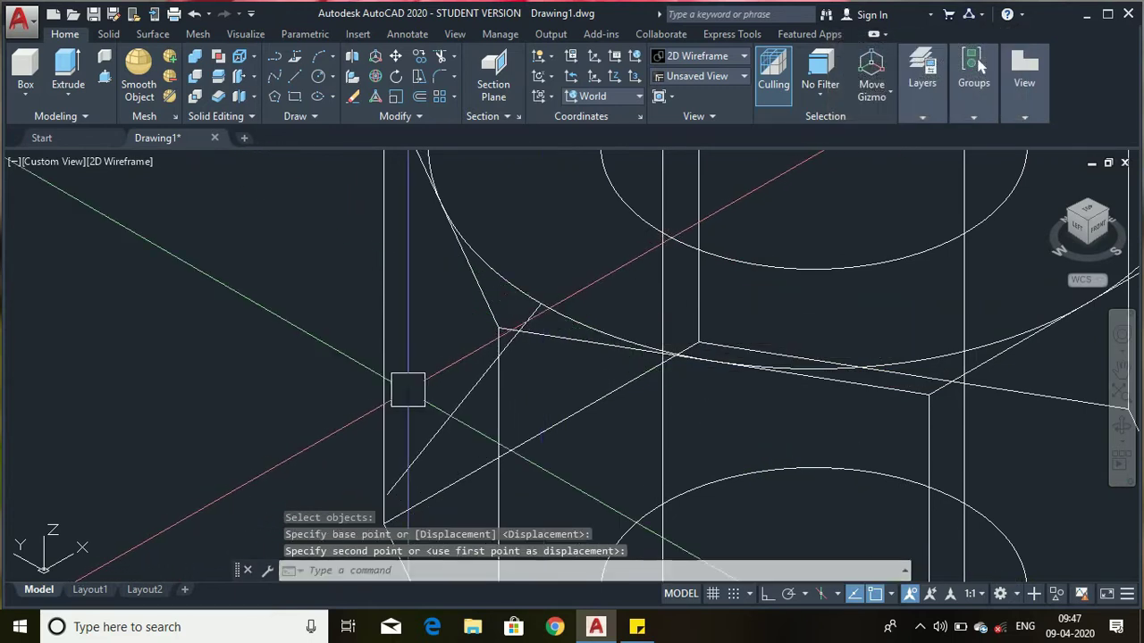
Switch to the Front view and align the UCS with it using the View option.
{"action": "scroll", "coordinate": [243, 362], "scroll_direction": "down", "scroll_amount": 8}
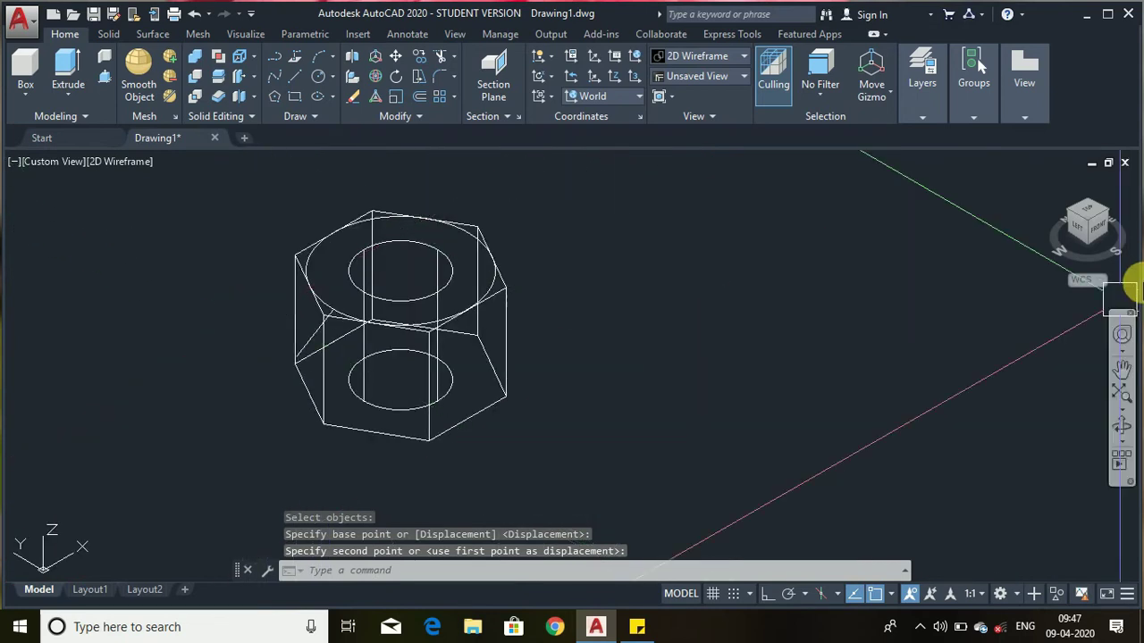
{"action": "left_click", "coordinate": [1106, 235]}
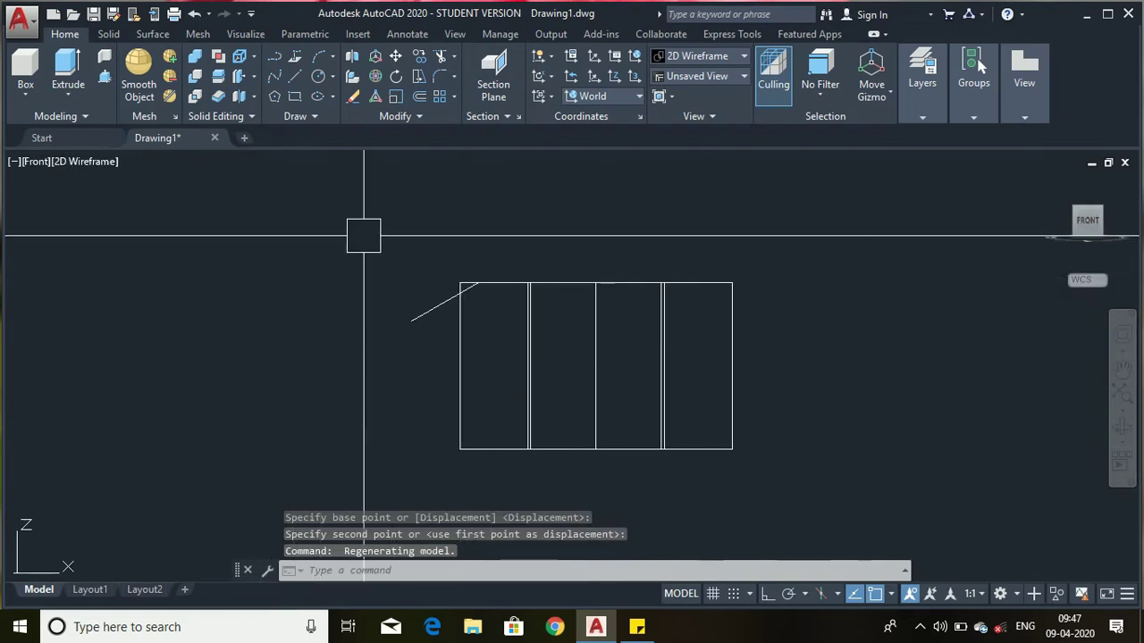
{"action": "type", "text": "ucs"}
{"action": "key", "text": "Return"}
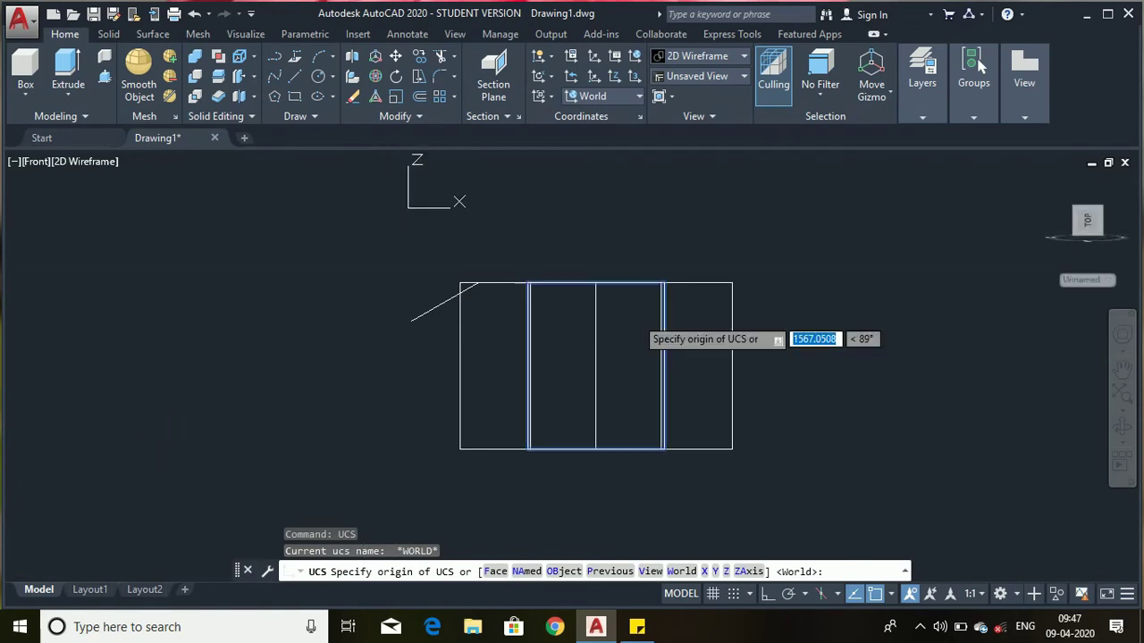
{"action": "left_click", "coordinate": [659, 571]}
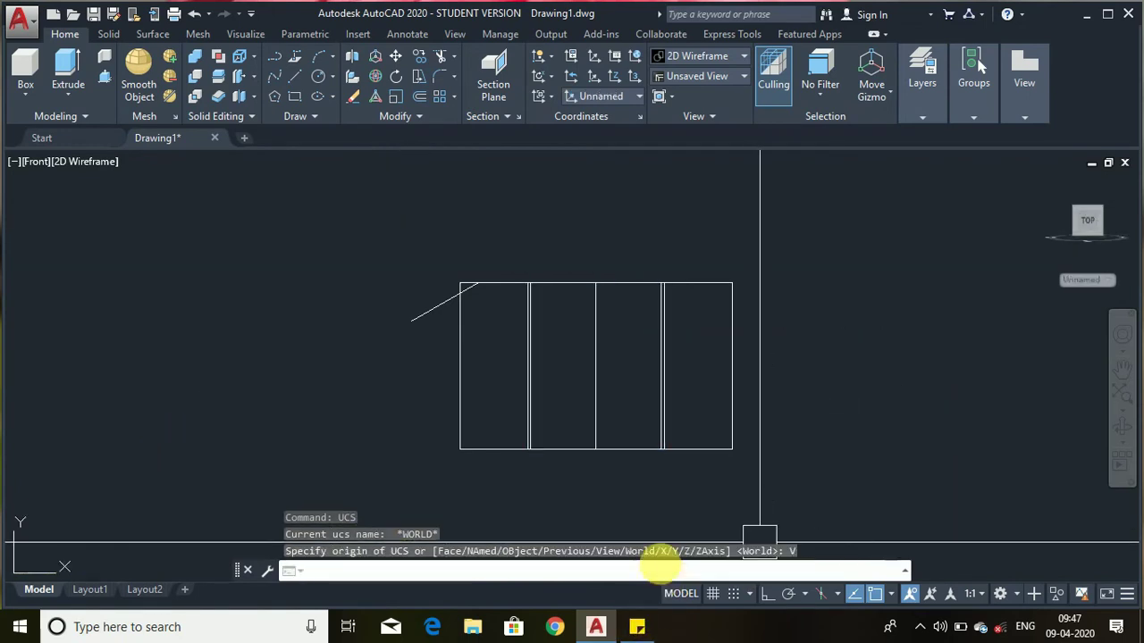
Mirror the slanted line about the horizontal line through the midpoints of the nut's two outer sides, keeping the original.
{"action": "type", "text": "mir"}
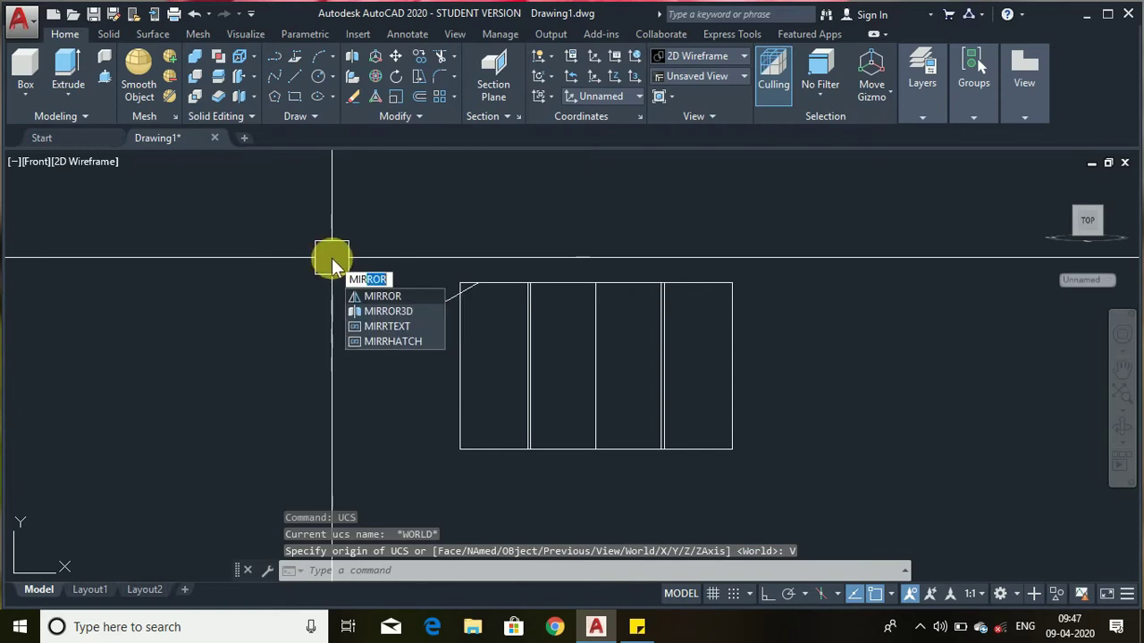
{"action": "key", "text": "Return"}
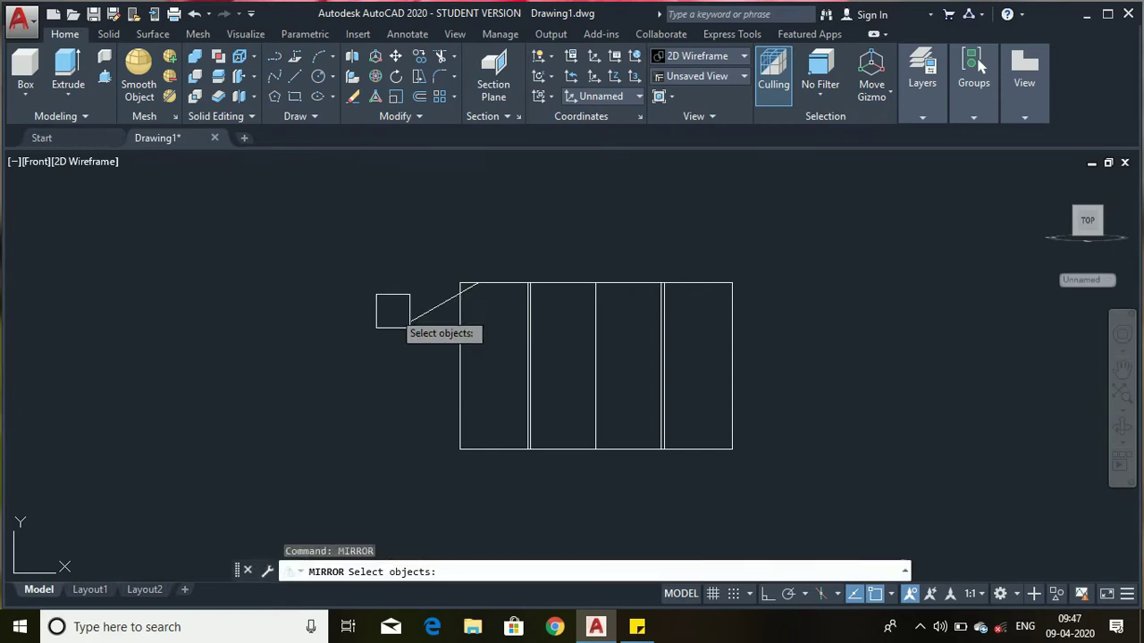
{"action": "left_click", "coordinate": [404, 310]}
{"action": "key", "text": "Return"}
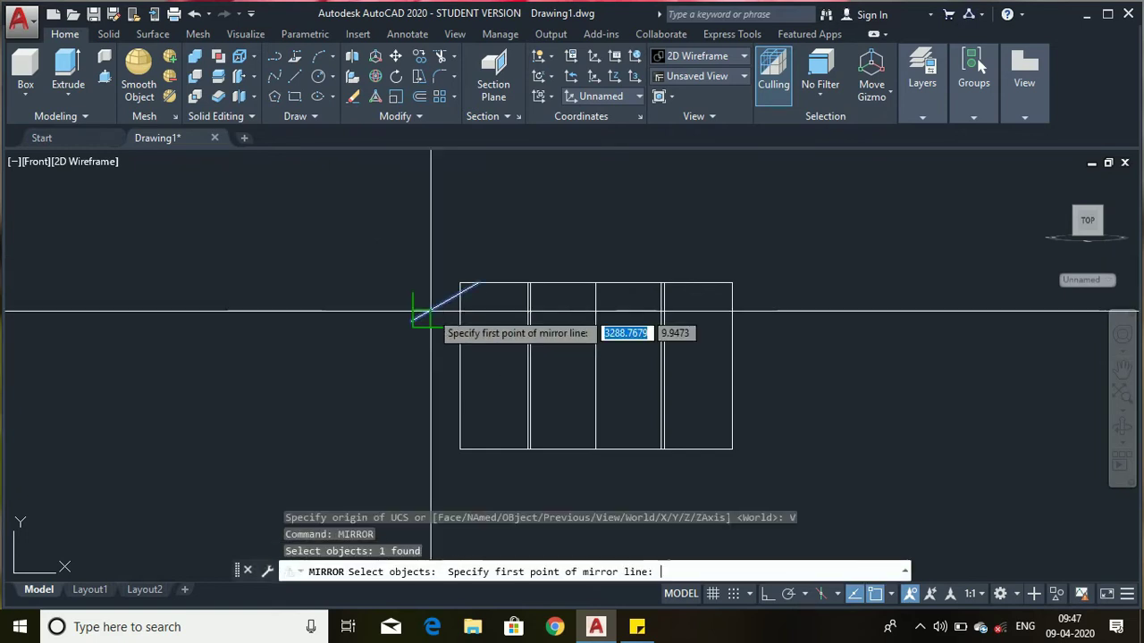
{"action": "left_click", "coordinate": [459, 364]}
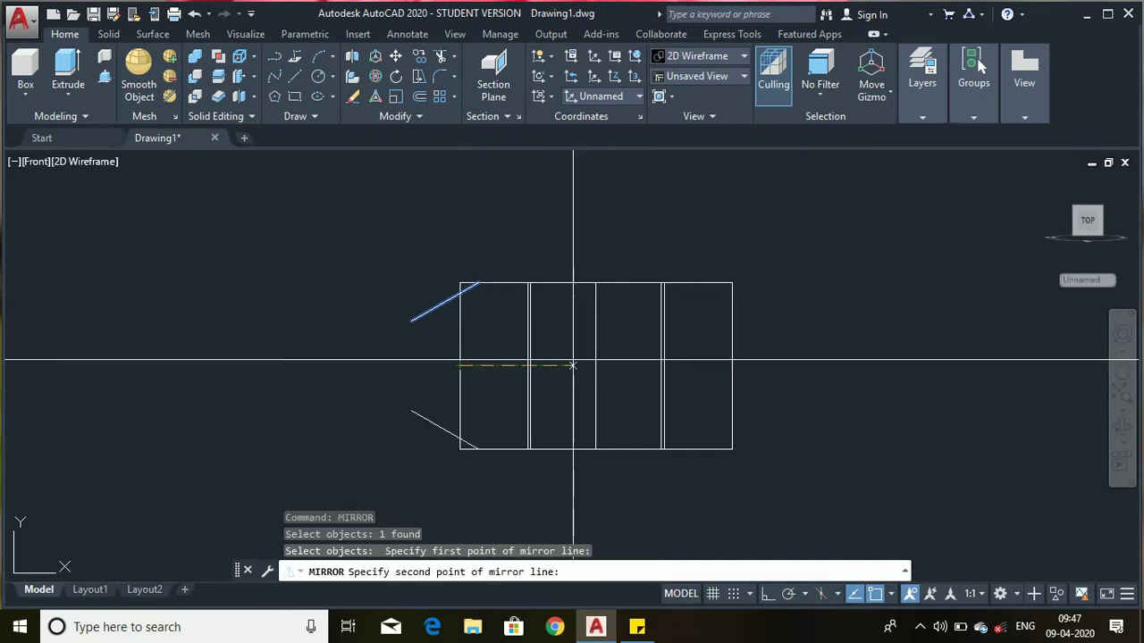
{"action": "left_click", "coordinate": [732, 365]}
{"action": "key", "text": "Return"}
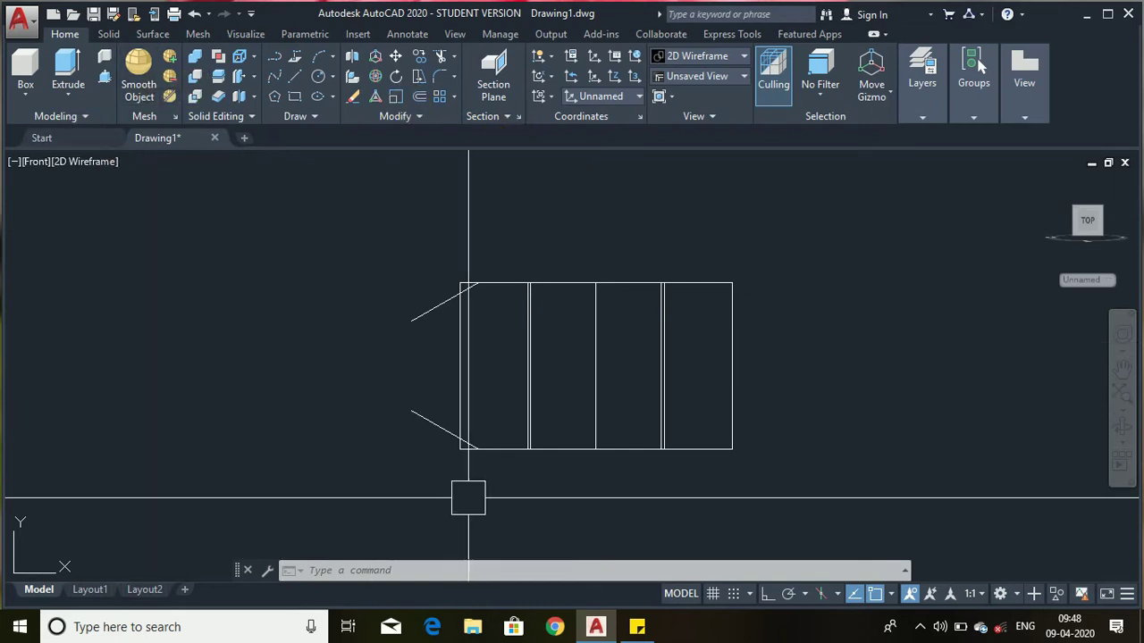
Lengthen the upper slanted line by about 5.4 along its own direction, past the nut's top edge.
{"action": "scroll", "coordinate": [479, 455], "scroll_direction": "up", "scroll_amount": 5}
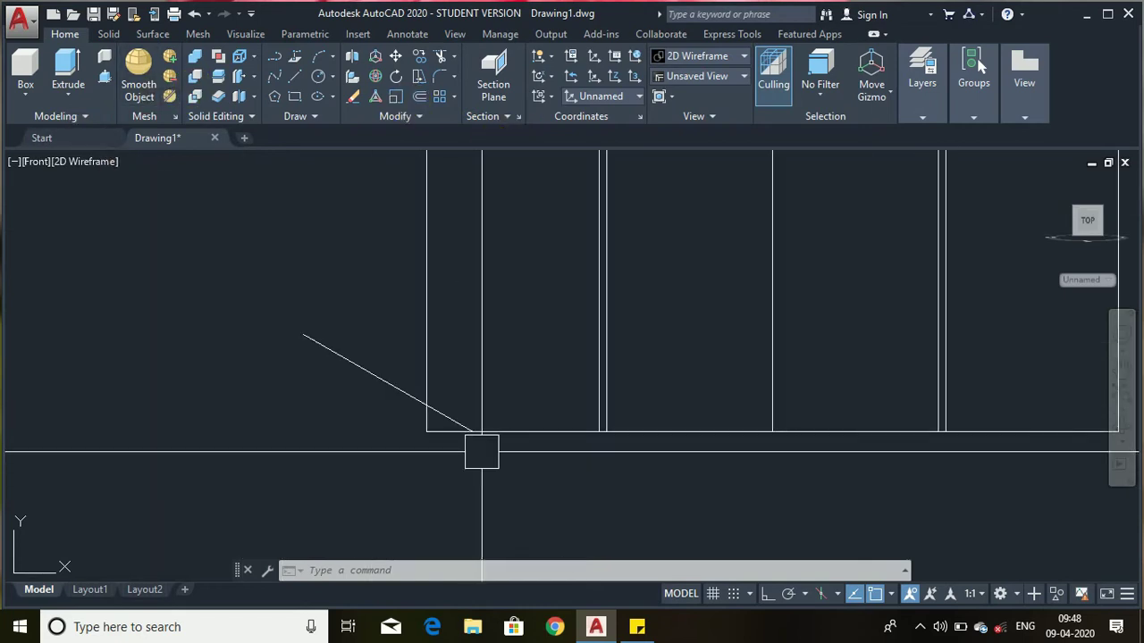
{"action": "scroll", "coordinate": [480, 452], "scroll_direction": "down", "scroll_amount": 4}
{"action": "scroll", "coordinate": [472, 271], "scroll_direction": "up", "scroll_amount": 4}
{"action": "left_click", "coordinate": [399, 331]}
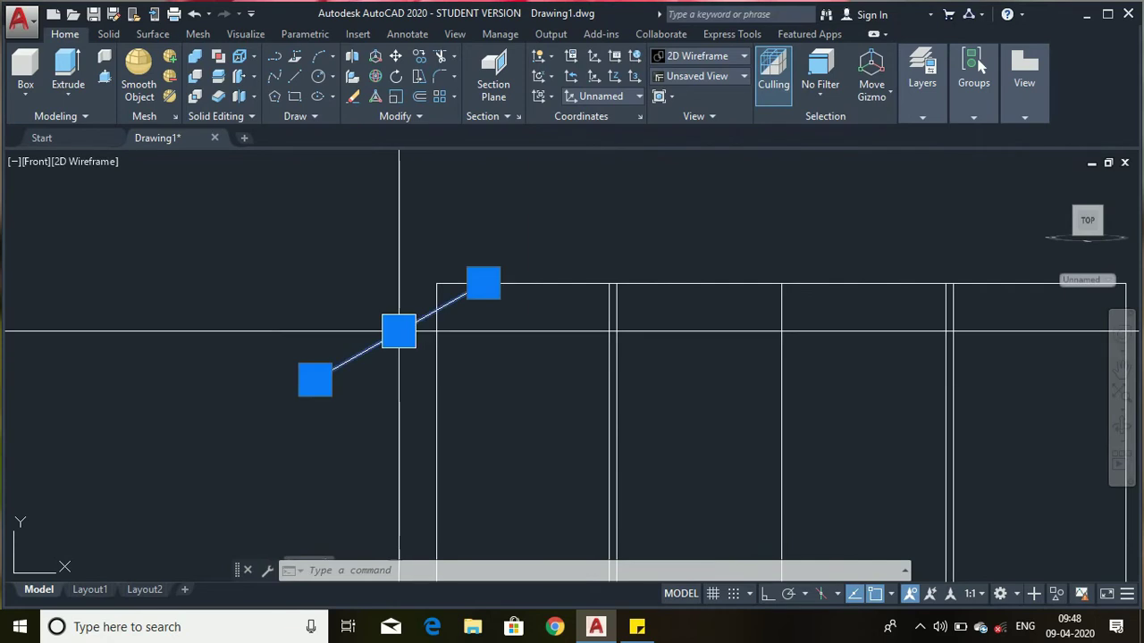
{"action": "left_click", "coordinate": [488, 283]}
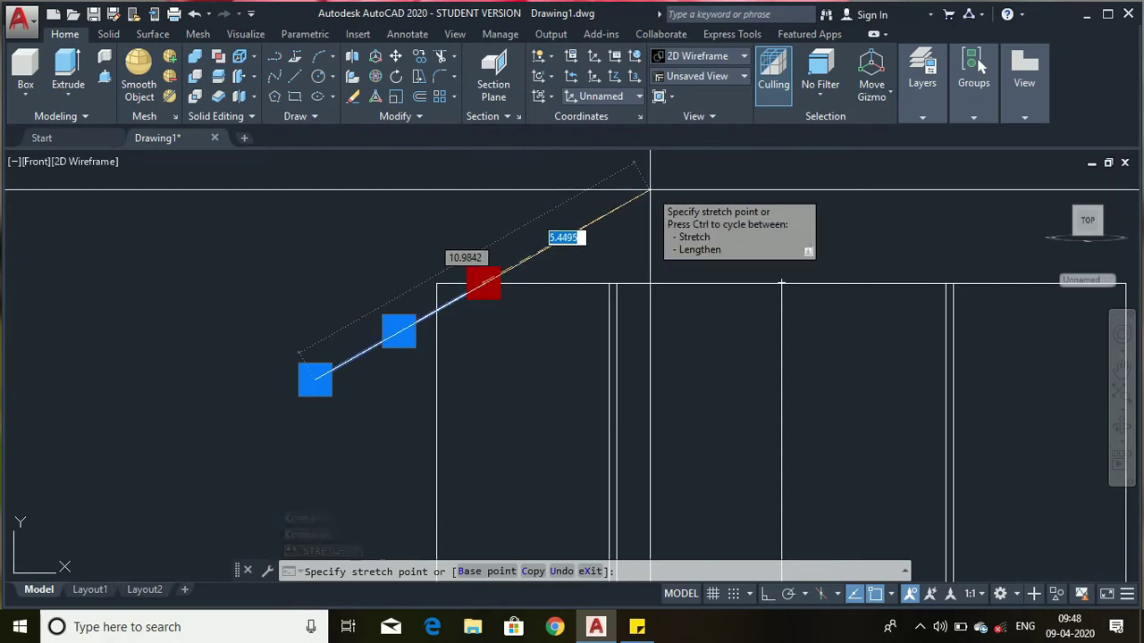
{"action": "left_click", "coordinate": [650, 188]}
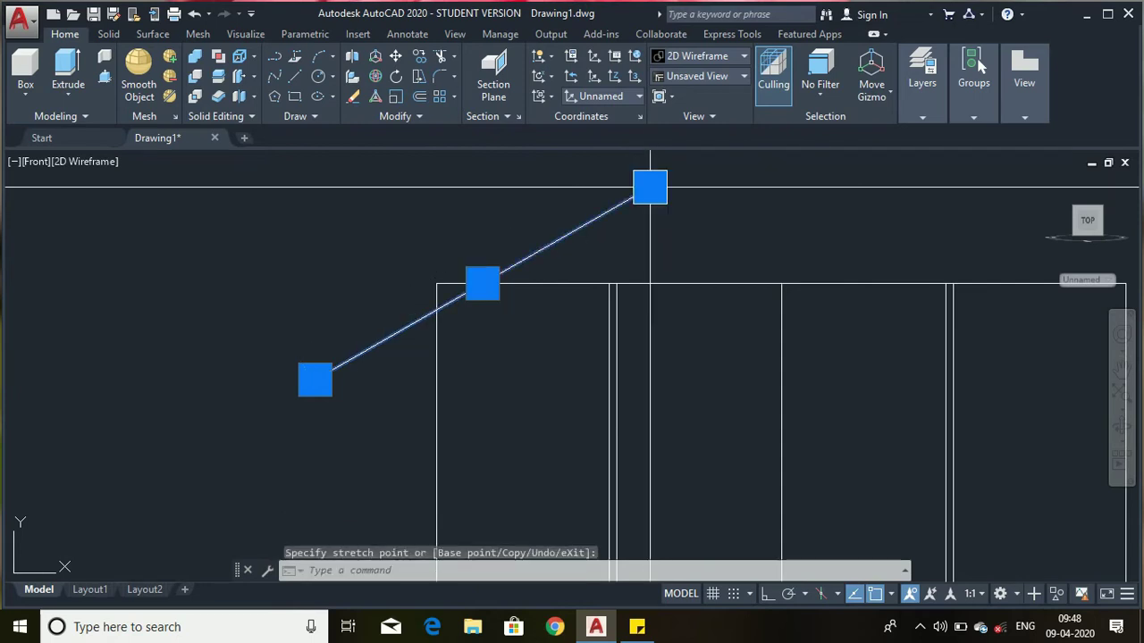
Lengthen the lower mirrored line along its own direction so it extends past the nut's bottom edge.
{"action": "scroll", "coordinate": [439, 291], "scroll_direction": "down", "scroll_amount": 4}
{"action": "scroll", "coordinate": [385, 315], "scroll_direction": "up", "scroll_amount": 4}
{"action": "left_click", "coordinate": [386, 316]}
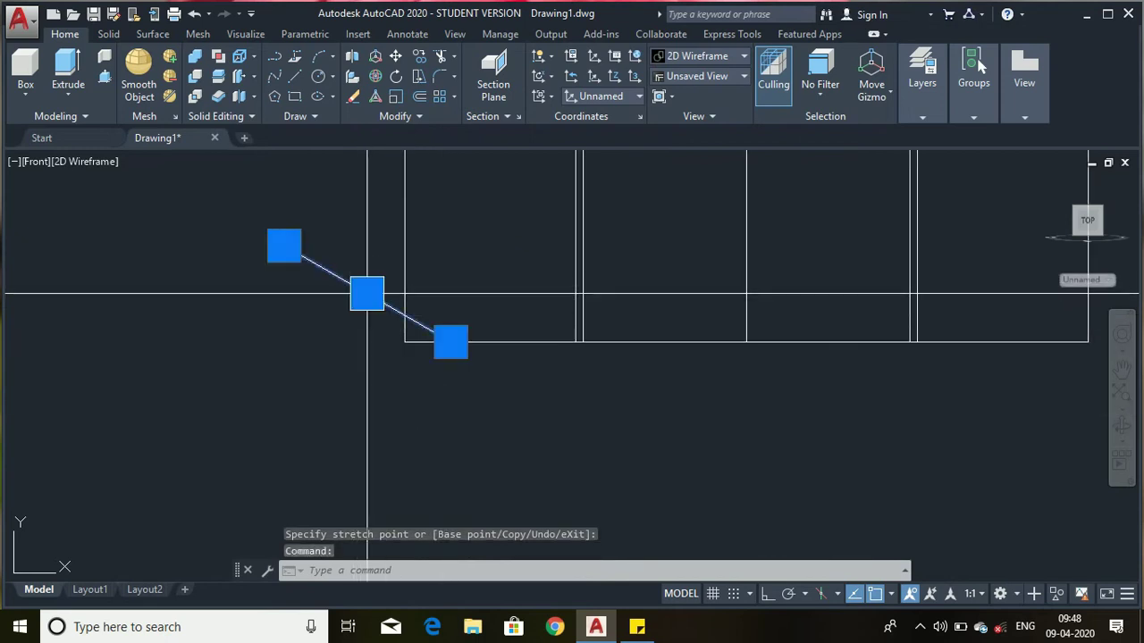
{"action": "left_click", "coordinate": [450, 341]}
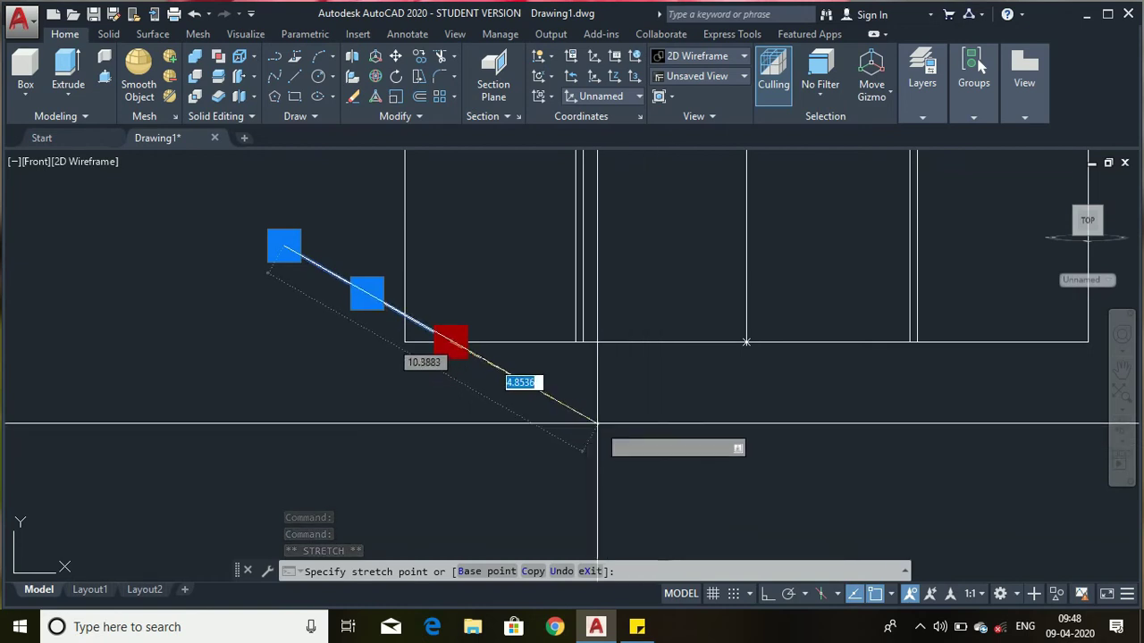
{"action": "left_click", "coordinate": [561, 399]}
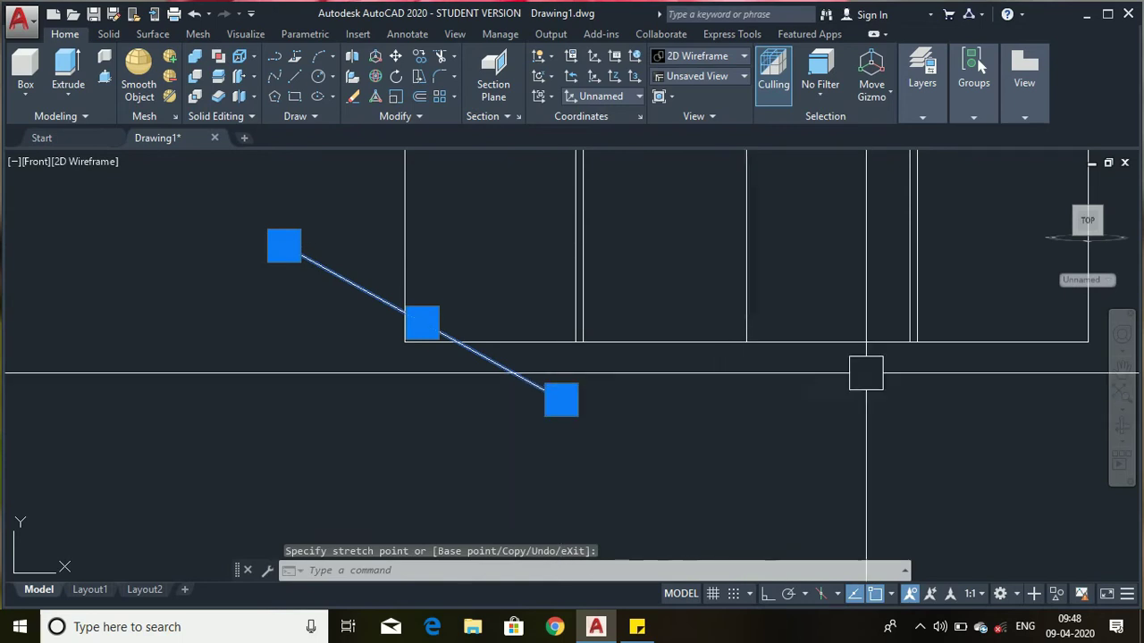
Examine where the two lengthened slanted lines cross the nut's corners and its top and bottom edges.
{"action": "scroll", "coordinate": [713, 422], "scroll_direction": "down", "scroll_amount": 3}
{"action": "scroll", "coordinate": [706, 408], "scroll_direction": "up", "scroll_amount": 5}
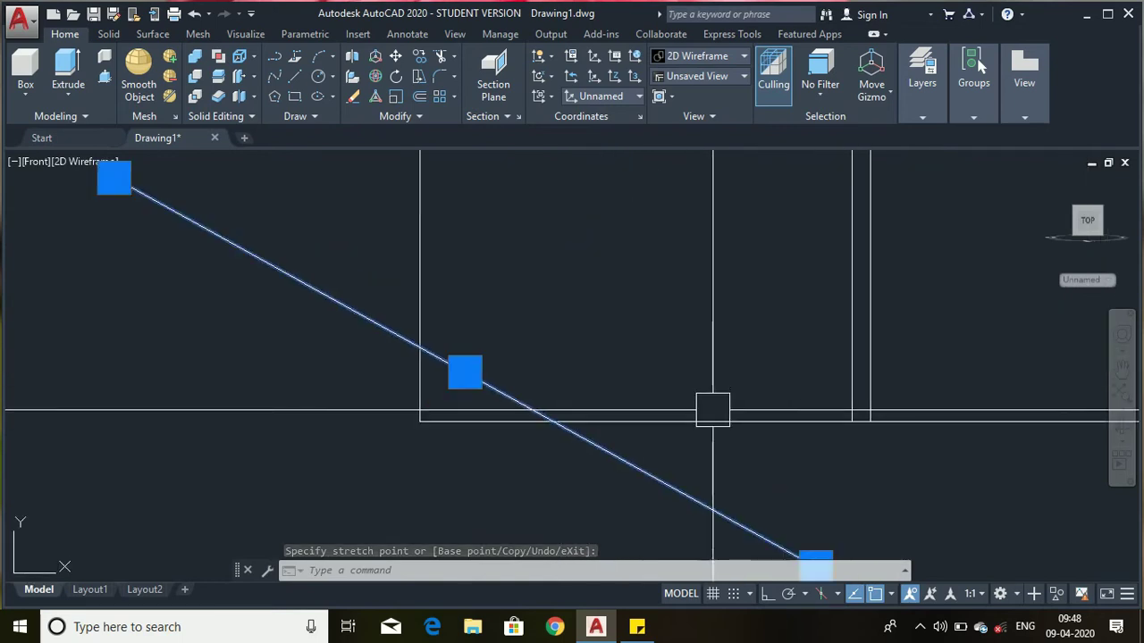
{"action": "scroll", "coordinate": [707, 409], "scroll_direction": "down", "scroll_amount": 3}
{"action": "key", "text": "Escape"}
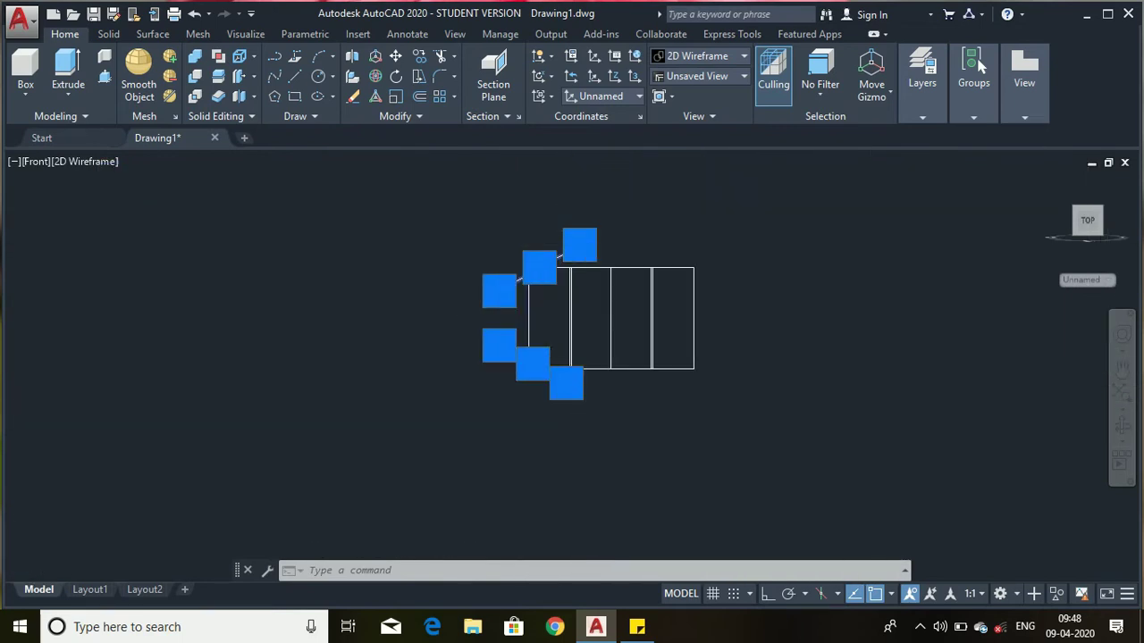
{"action": "scroll", "coordinate": [534, 364], "scroll_direction": "up", "scroll_amount": 5}
{"action": "scroll", "coordinate": [533, 337], "scroll_direction": "up", "scroll_amount": 2}
{"action": "scroll", "coordinate": [531, 334], "scroll_direction": "down", "scroll_amount": 5}
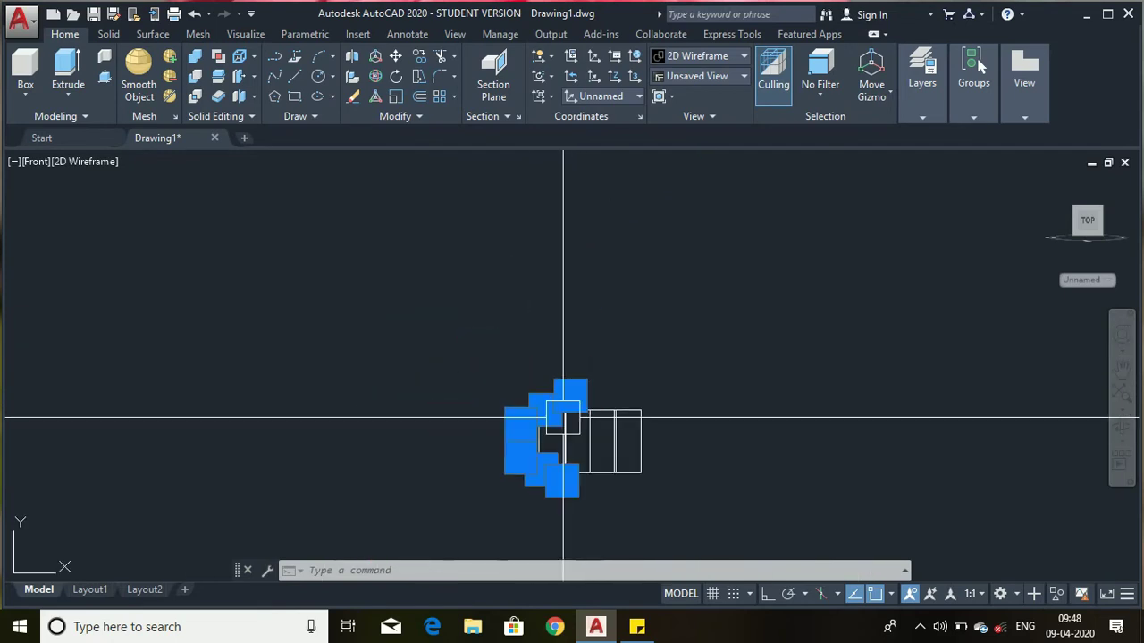
{"action": "scroll", "coordinate": [572, 487], "scroll_direction": "up", "scroll_amount": 4}
{"action": "scroll", "coordinate": [464, 398], "scroll_direction": "up", "scroll_amount": 5}
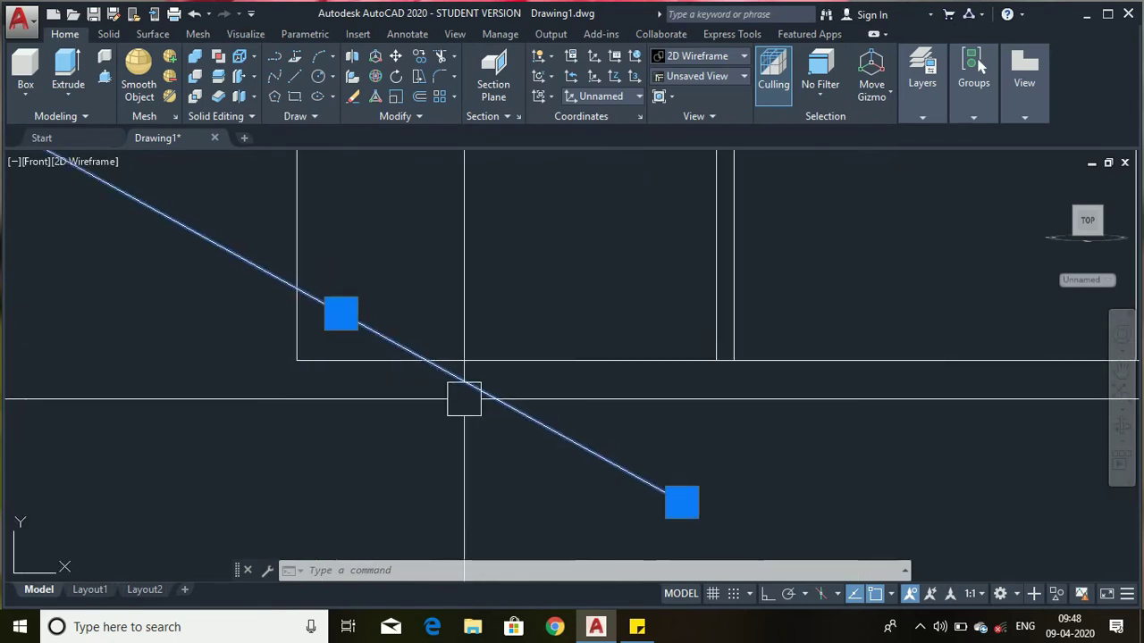
{"action": "scroll", "coordinate": [464, 398], "scroll_direction": "down", "scroll_amount": 6}
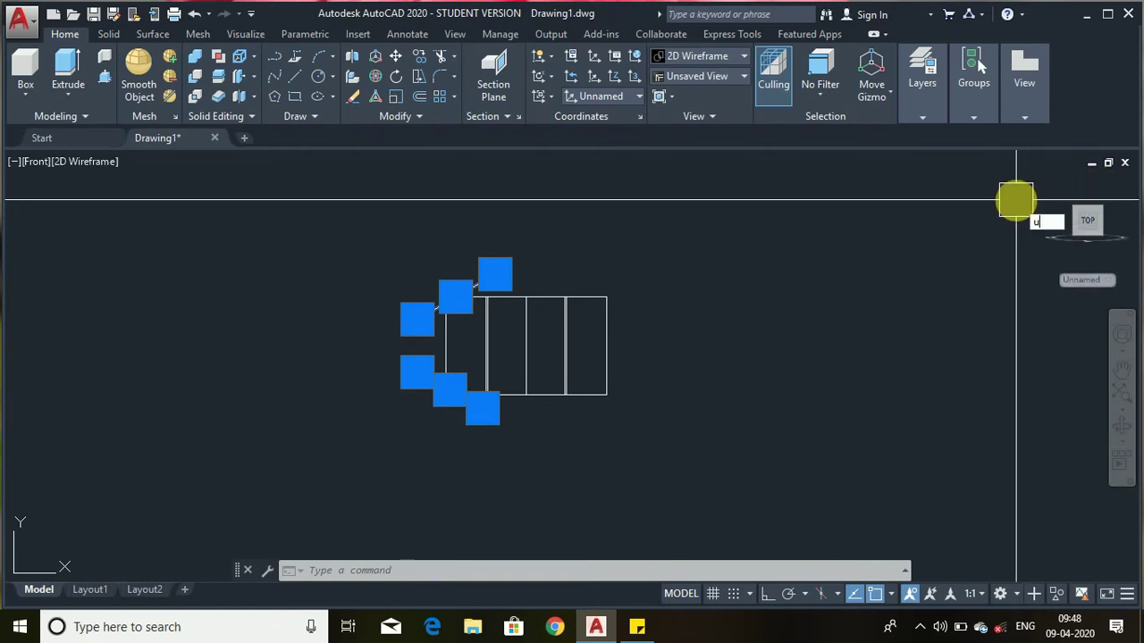
Set the UCS back to World and return to the Home isometric view of the nut.
{"action": "type", "text": "cs"}
{"action": "key", "text": "Return"}
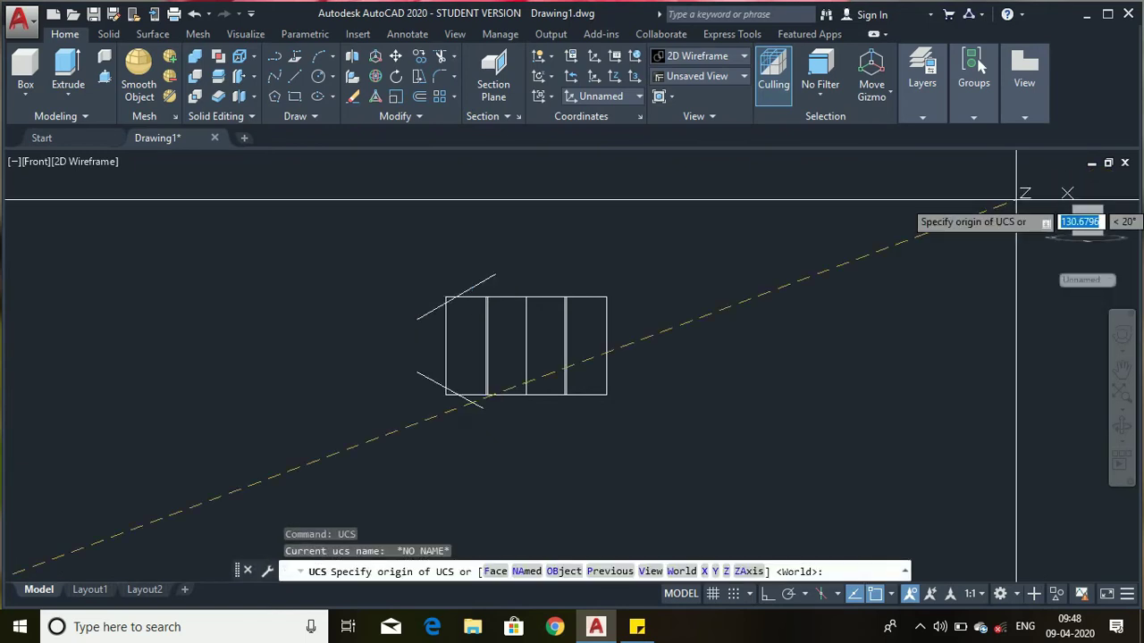
{"action": "type", "text": "w"}
{"action": "key", "text": "Return"}
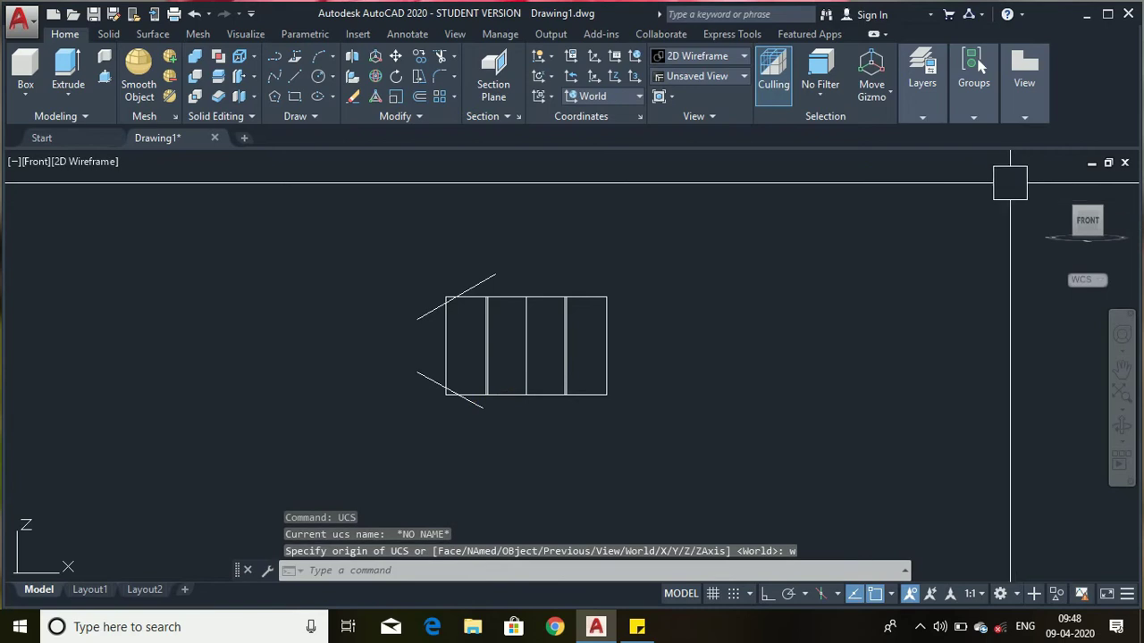
{"action": "left_click_drag", "start_coordinate": [1054, 183], "coordinate": [595, 467]}
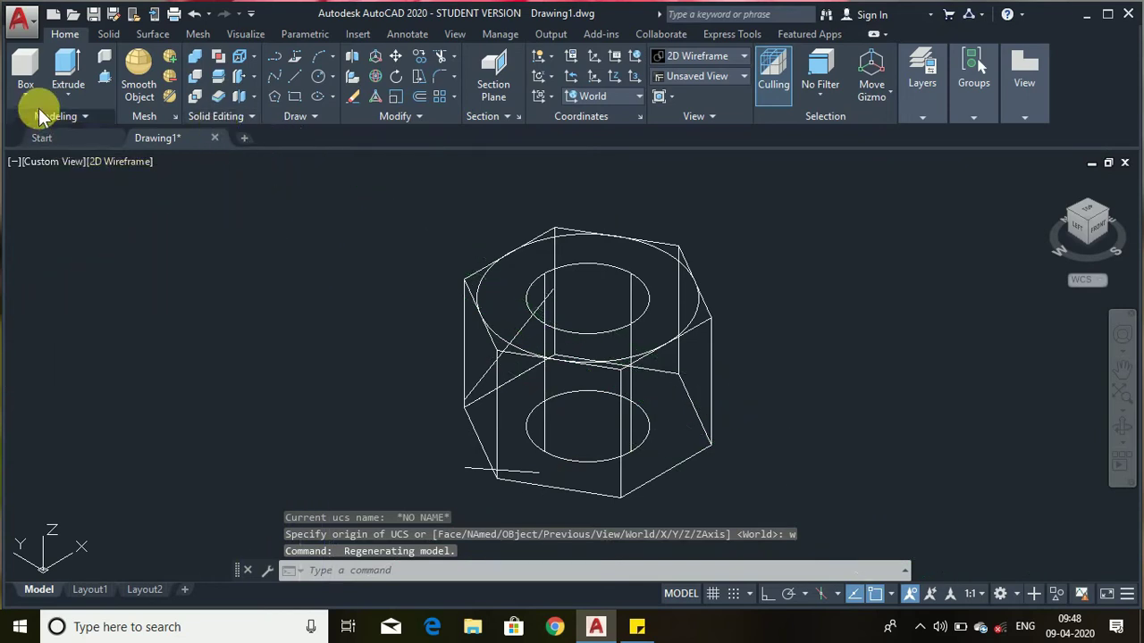
Revolve both slanted lines 360 degrees around the vertical axis through the centres of the hole's bottom and top circles.
{"action": "left_click", "coordinate": [68, 93]}
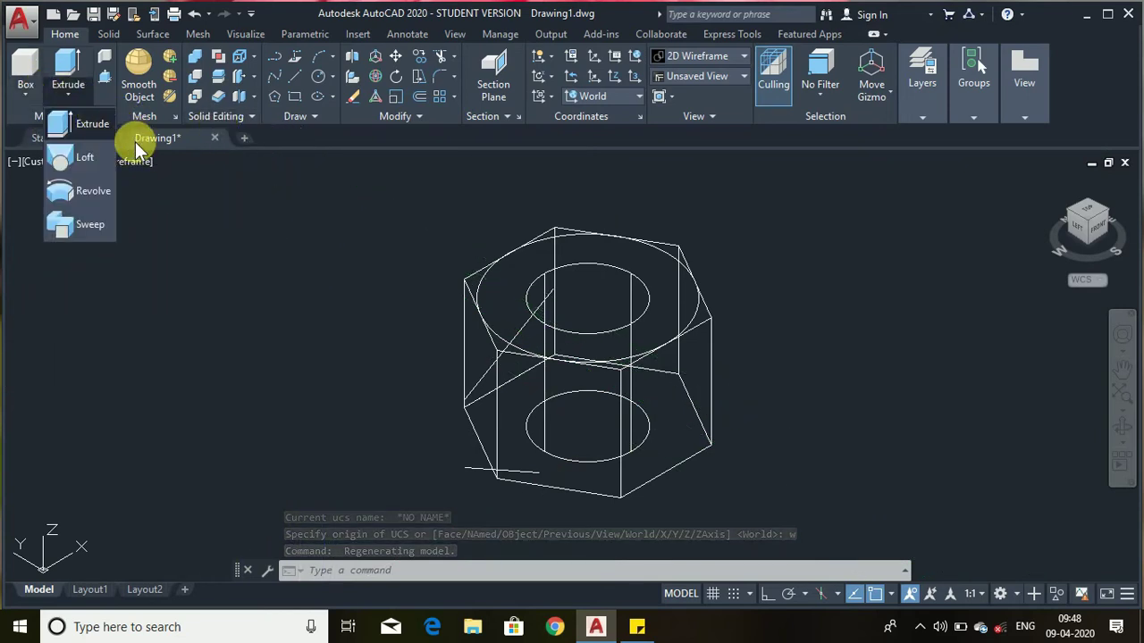
{"action": "left_click", "coordinate": [89, 192]}
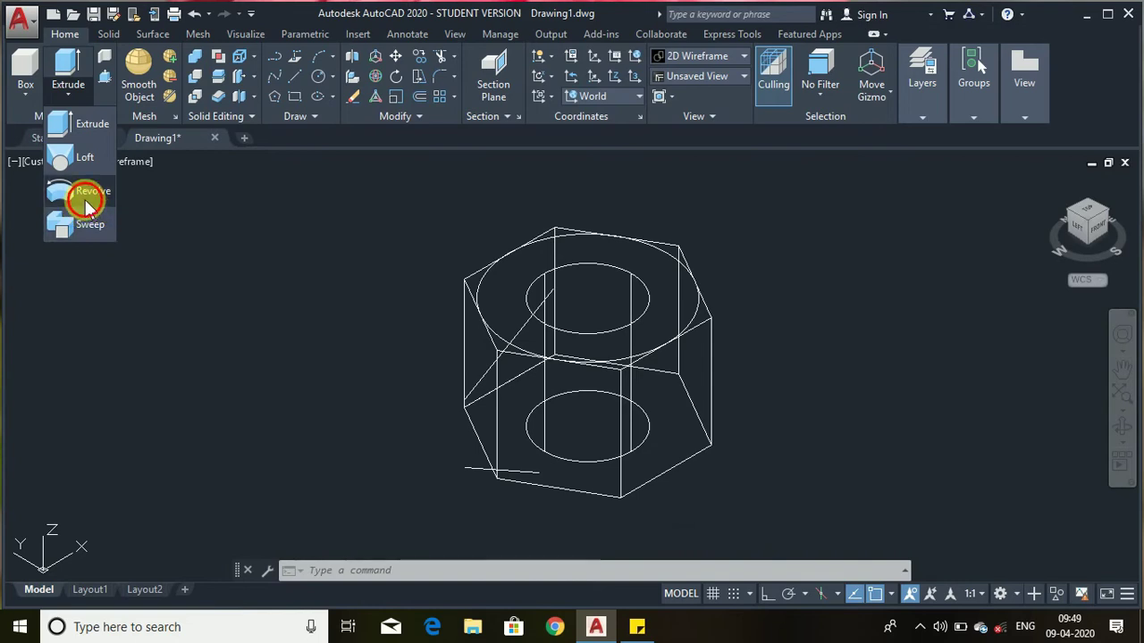
{"action": "scroll", "coordinate": [472, 402], "scroll_direction": "up", "scroll_amount": 3}
{"action": "left_click", "coordinate": [471, 374]}
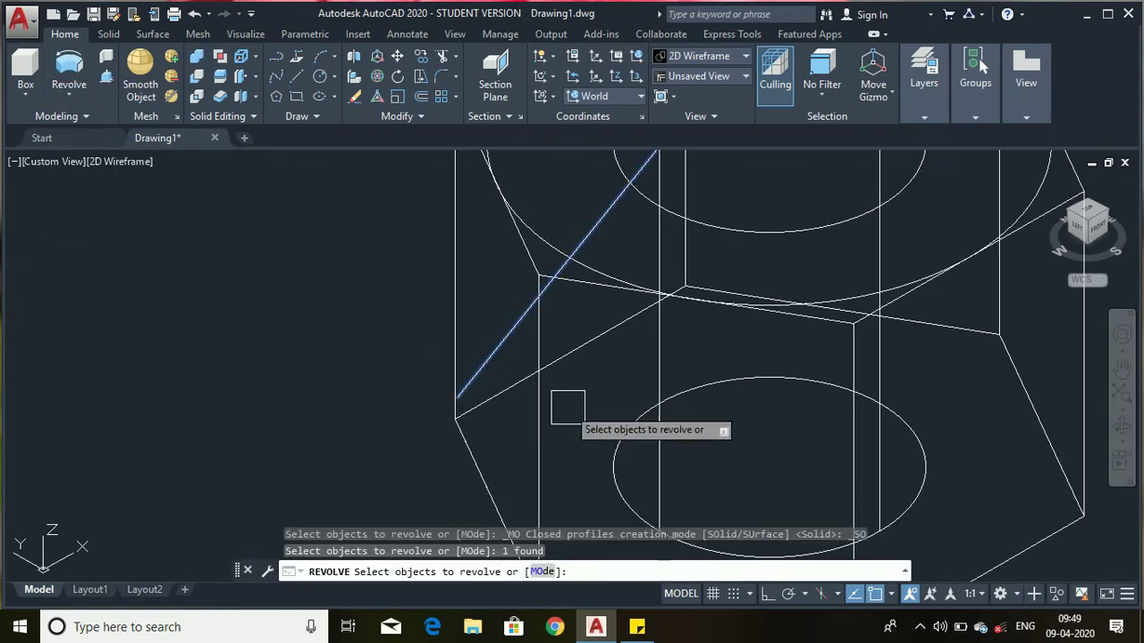
{"action": "scroll", "coordinate": [536, 396], "scroll_direction": "down", "scroll_amount": 3}
{"action": "scroll", "coordinate": [511, 492], "scroll_direction": "up", "scroll_amount": 3}
{"action": "left_click", "coordinate": [487, 486]}
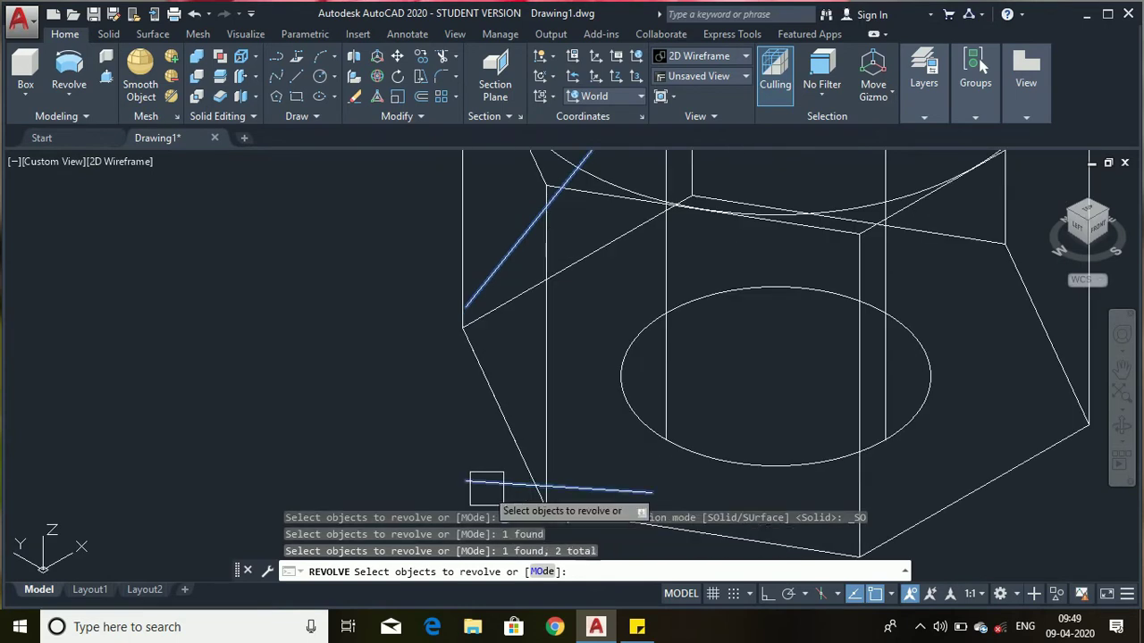
{"action": "key", "text": "Return"}
{"action": "scroll", "coordinate": [487, 464], "scroll_direction": "down", "scroll_amount": 6}
{"action": "scroll", "coordinate": [556, 417], "scroll_direction": "up", "scroll_amount": 1}
{"action": "left_click", "coordinate": [555, 417]}
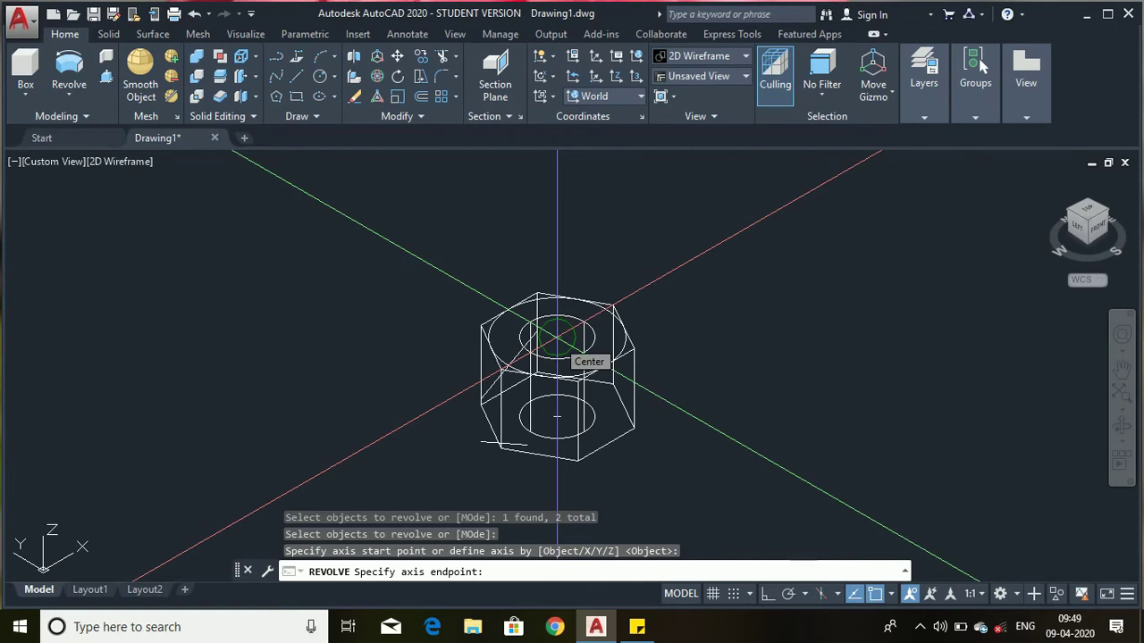
{"action": "left_click", "coordinate": [556, 336]}
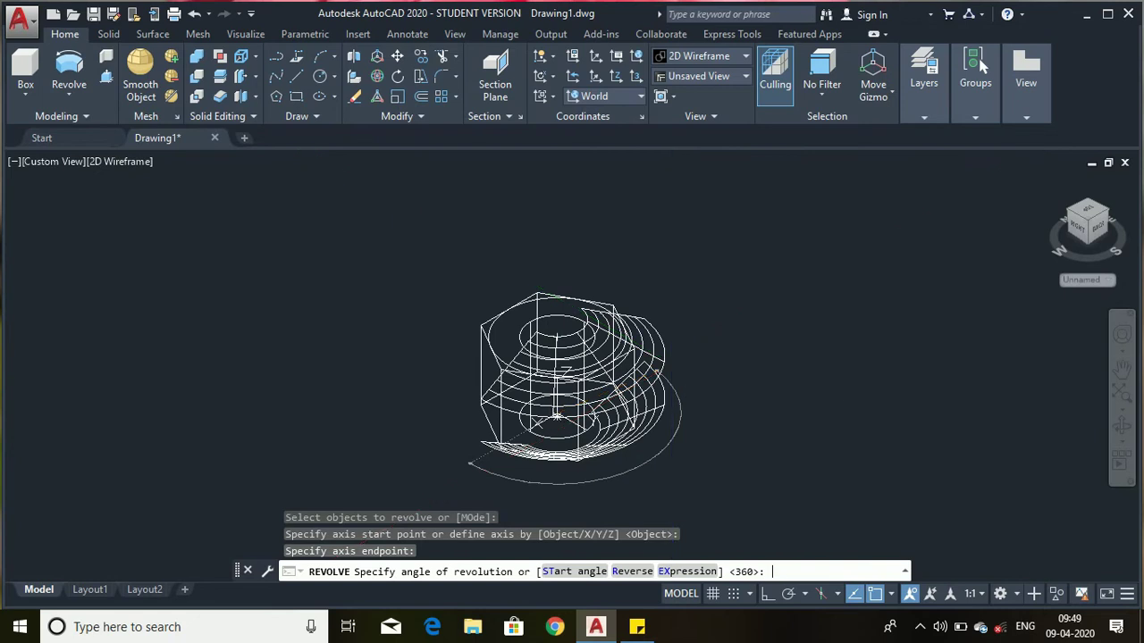
{"action": "key", "text": "Return"}
Change the visual style to Shades of Gray to display the nut and both revolved surfaces shaded.
{"action": "scroll", "coordinate": [607, 352], "scroll_direction": "up", "scroll_amount": 4}
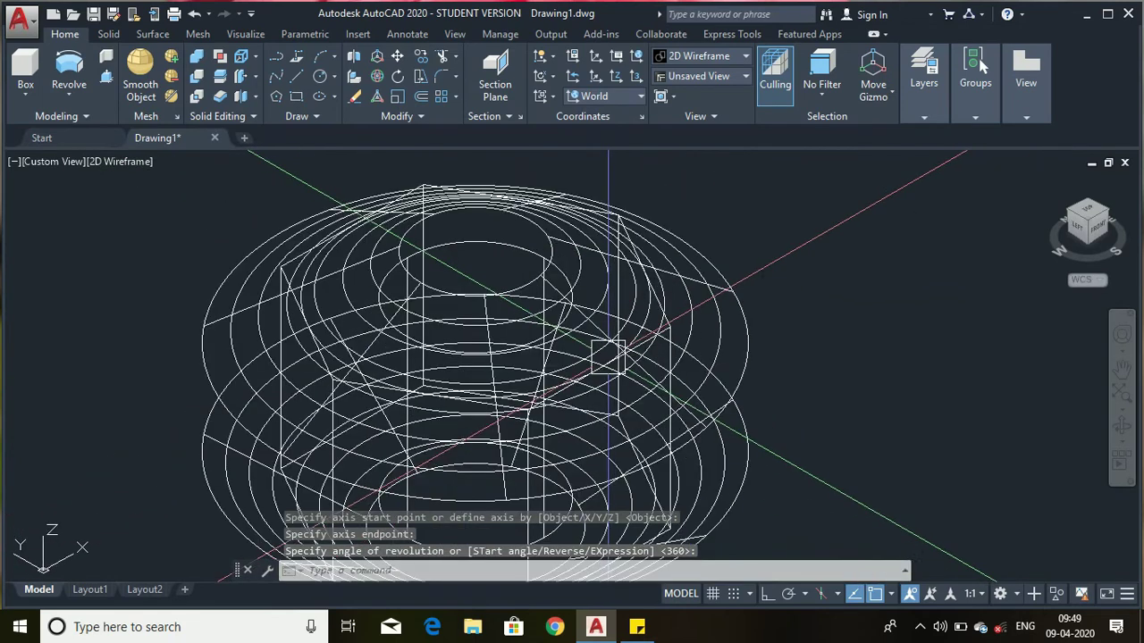
{"action": "left_click", "coordinate": [743, 58]}
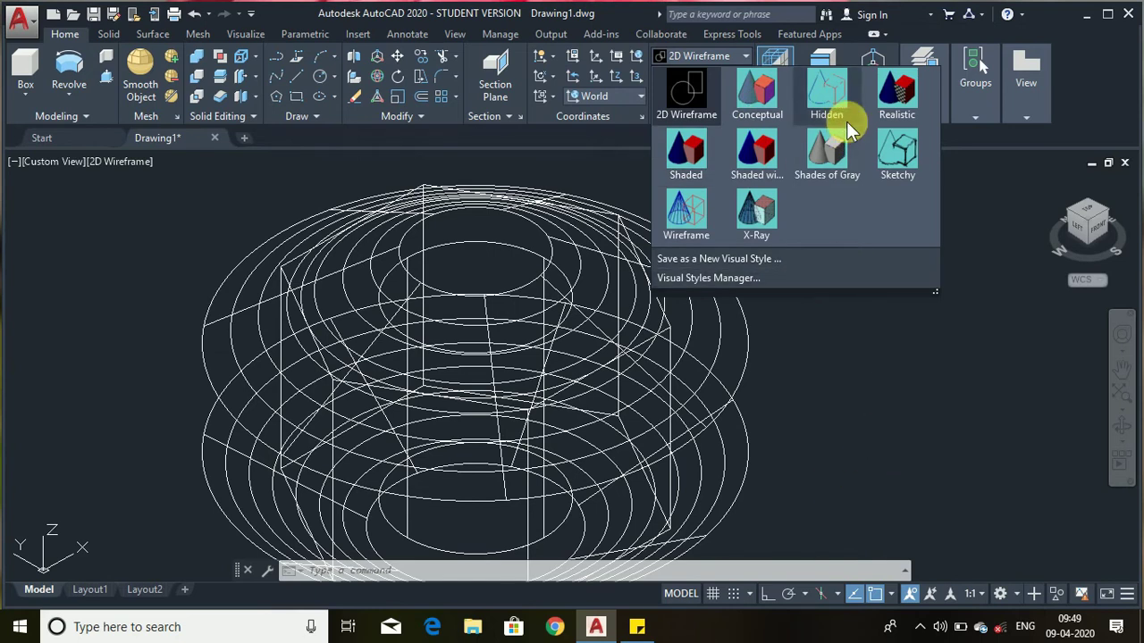
{"action": "left_click", "coordinate": [856, 176]}
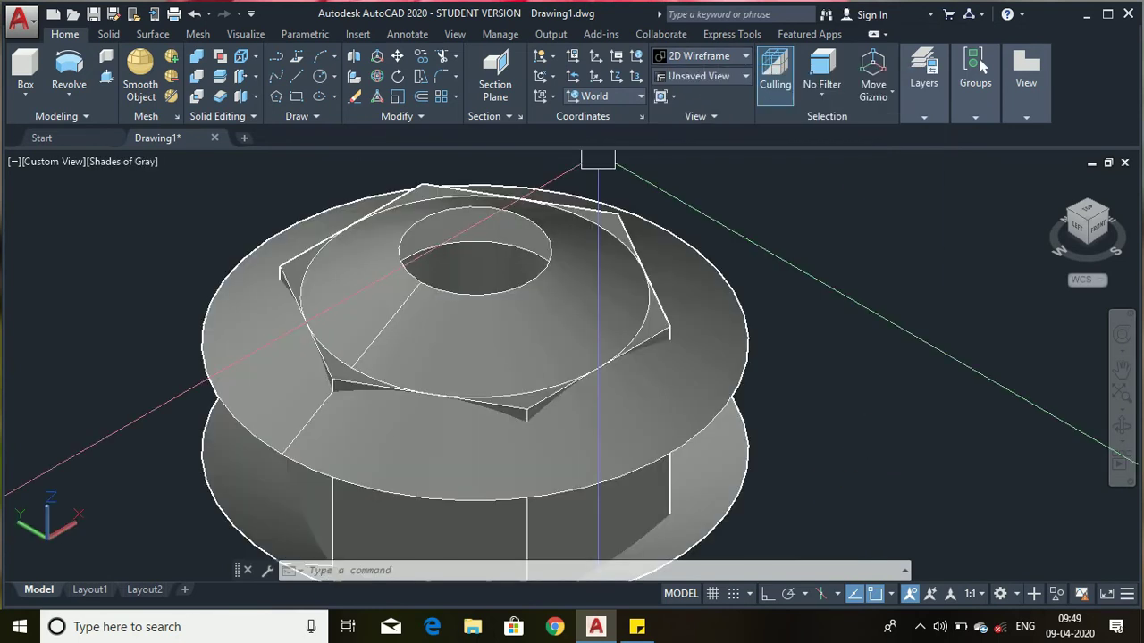
{"action": "scroll", "coordinate": [659, 266], "scroll_direction": "down", "scroll_amount": 2}
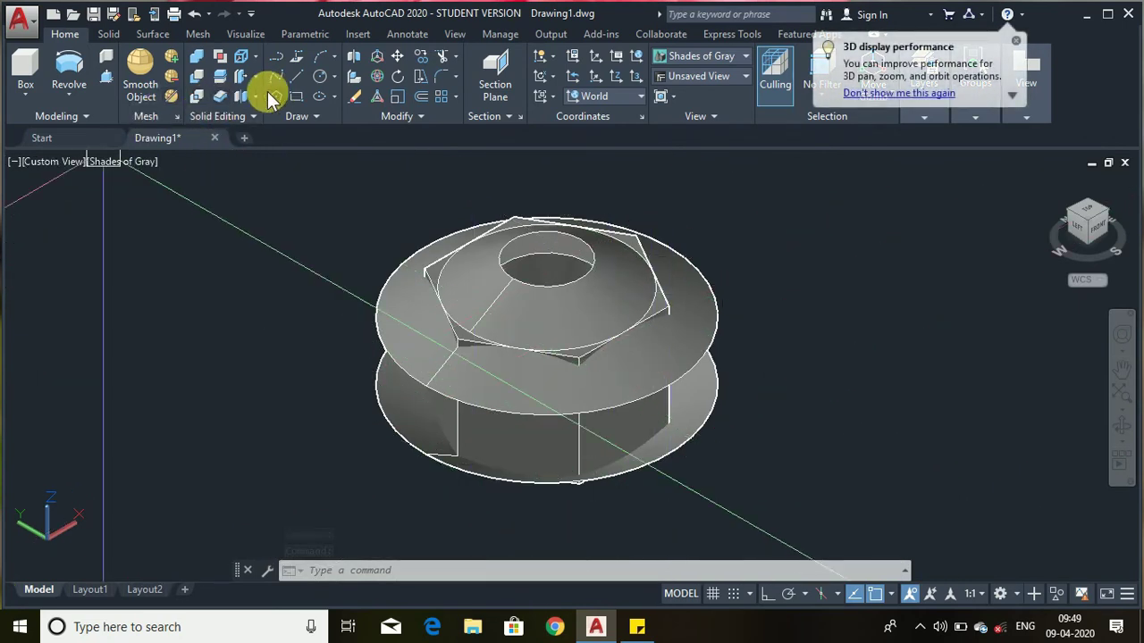
Slice the hexagonal nut with the upper conical surface, keeping both sides.
{"action": "left_click", "coordinate": [218, 82]}
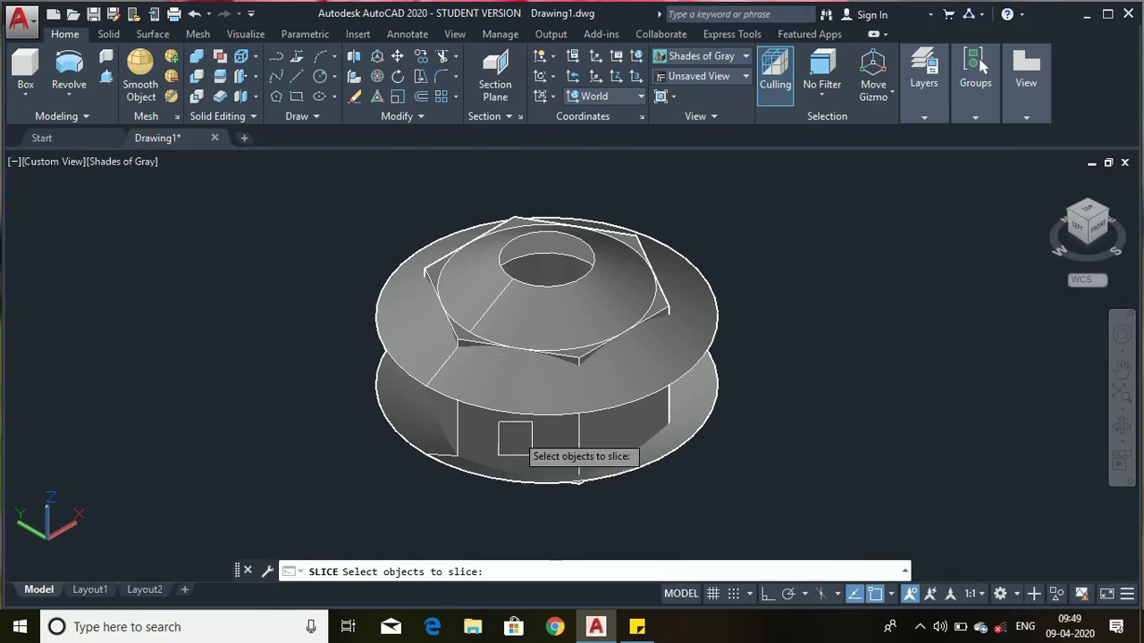
{"action": "scroll", "coordinate": [545, 230], "scroll_direction": "up", "scroll_amount": 5}
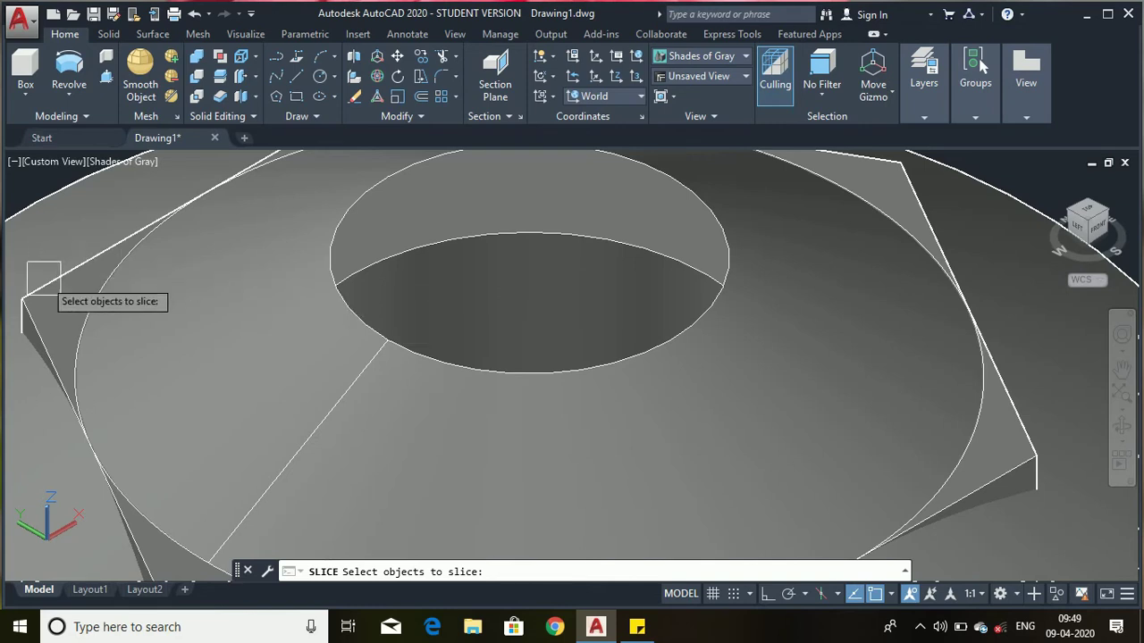
{"action": "left_click", "coordinate": [581, 280]}
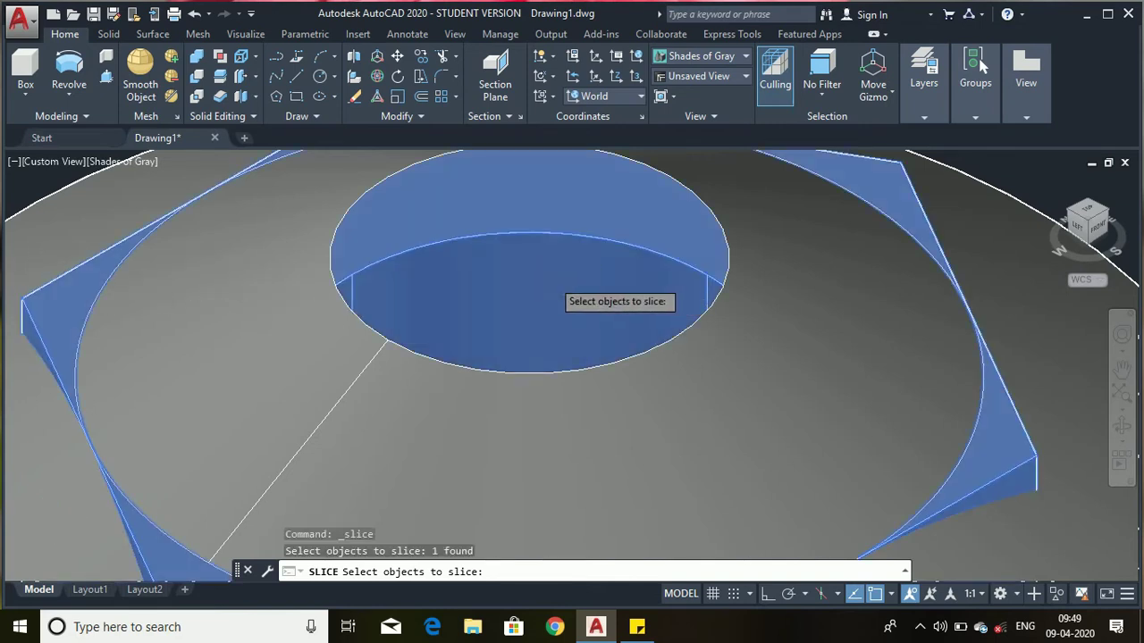
{"action": "scroll", "coordinate": [545, 286], "scroll_direction": "down", "scroll_amount": 5}
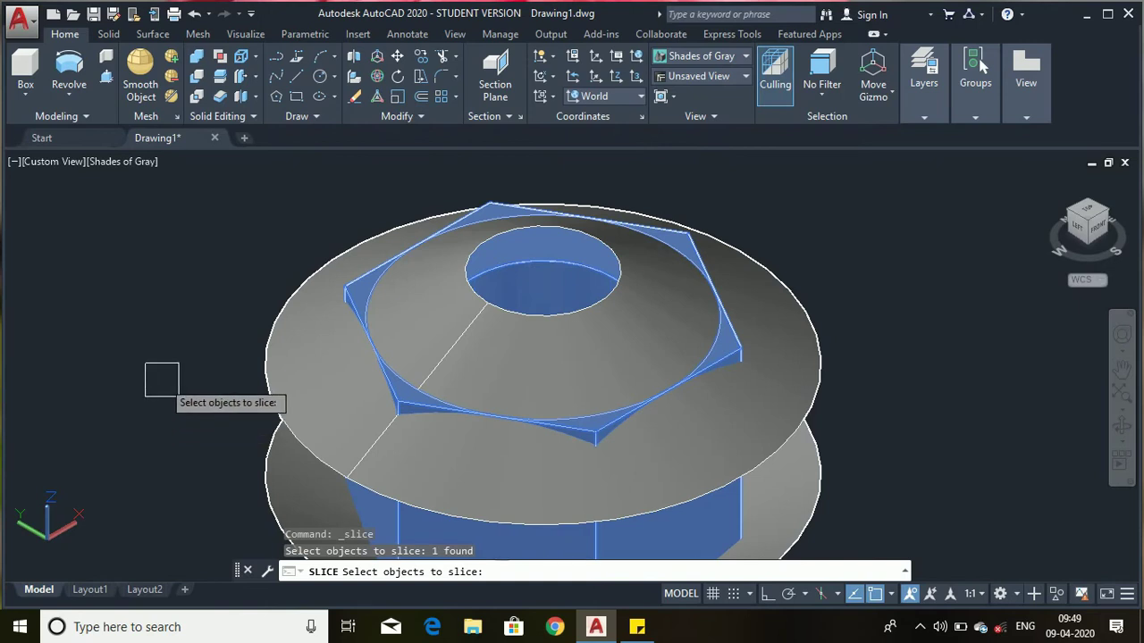
{"action": "key", "text": "Return"}
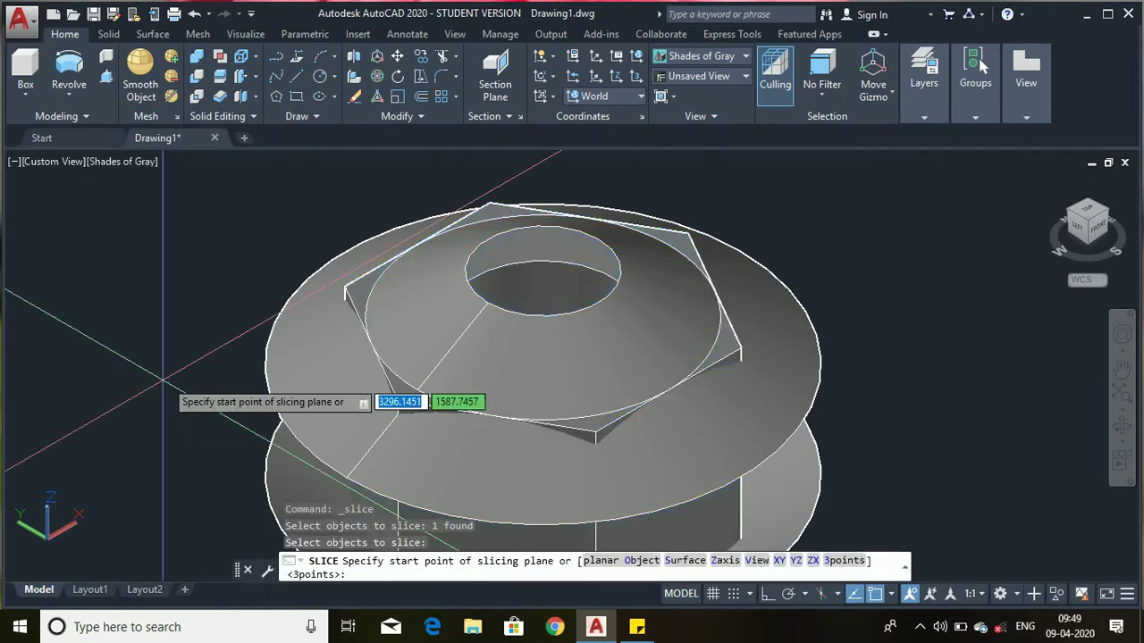
{"action": "left_click", "coordinate": [677, 560]}
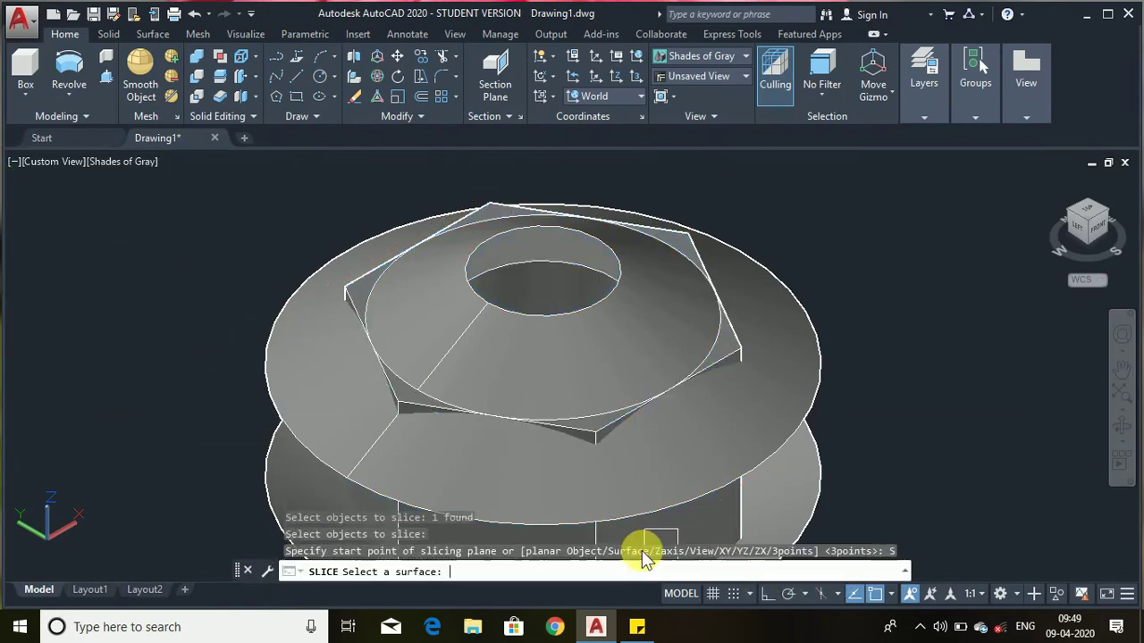
{"action": "left_click", "coordinate": [285, 384]}
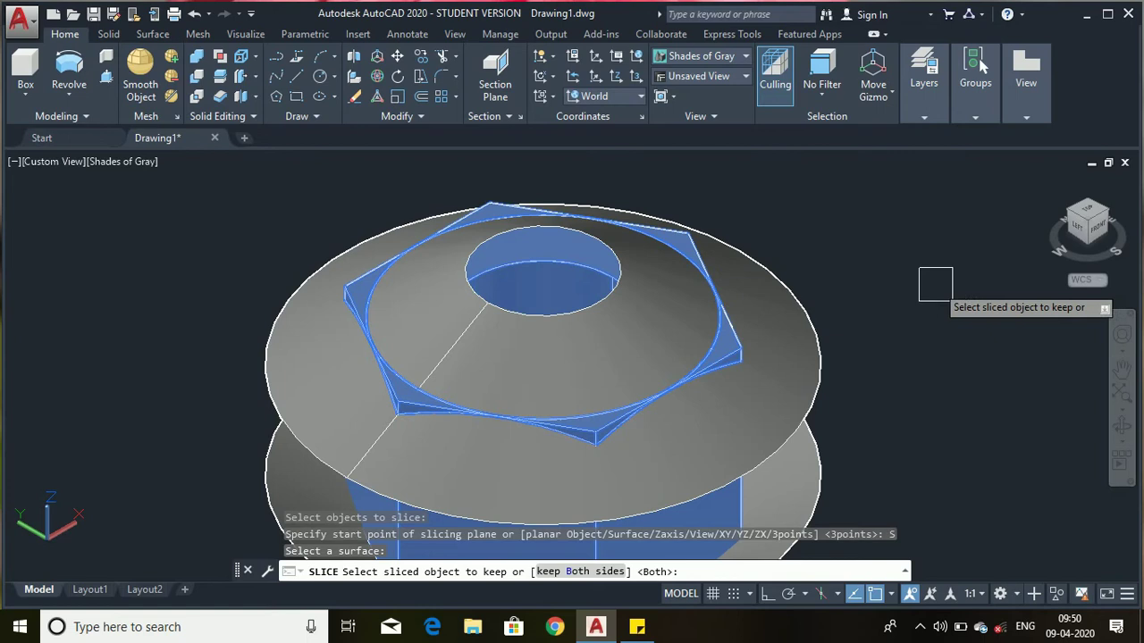
{"action": "key", "text": "Return"}
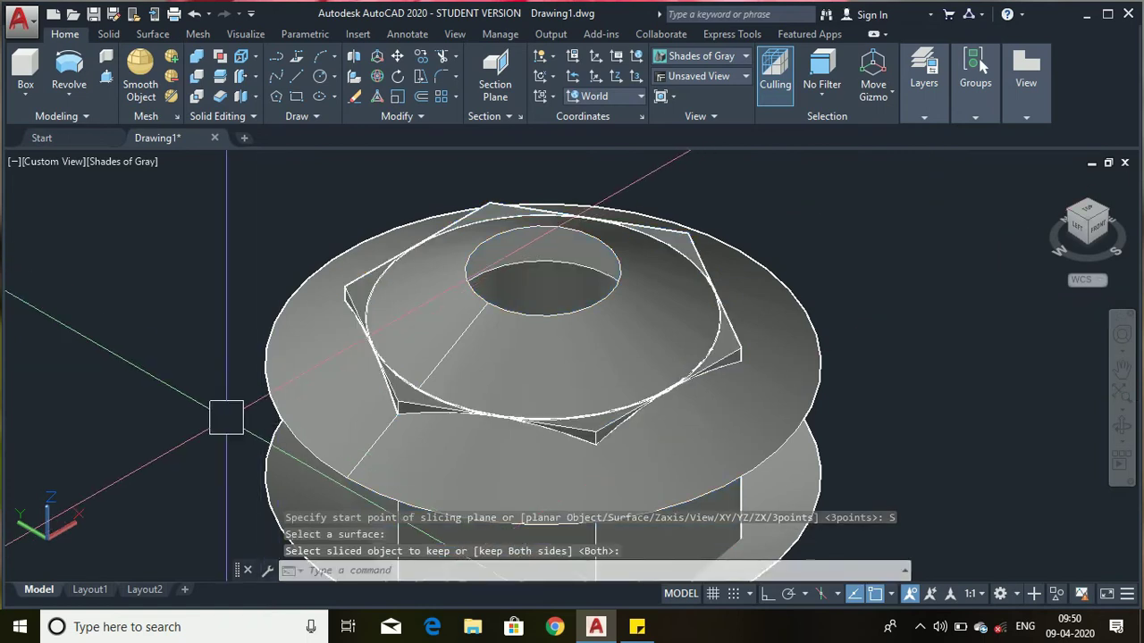
Delete the upper conical surface and the sliced-off corner piece around the nut's top edge.
{"action": "left_click", "coordinate": [324, 395]}
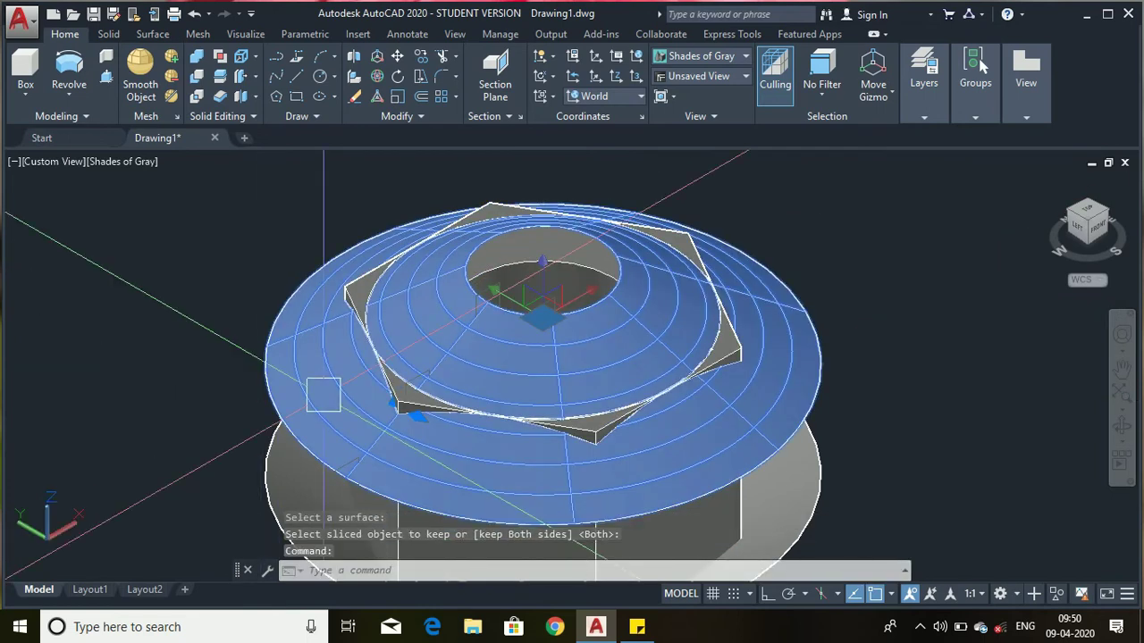
{"action": "key", "text": "Delete"}
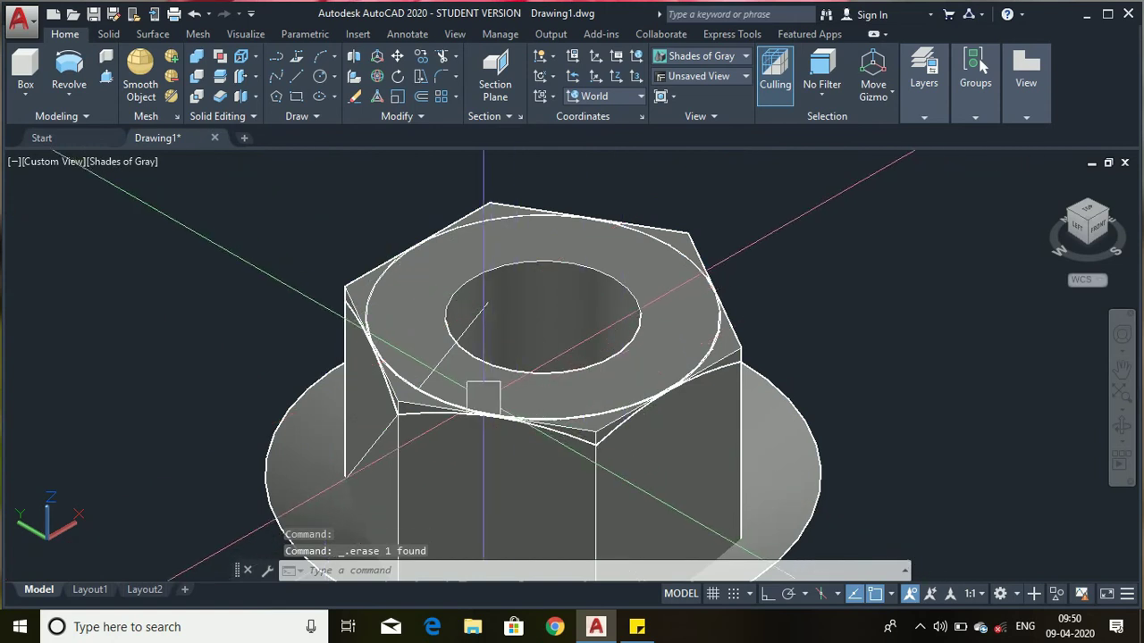
{"action": "scroll", "coordinate": [479, 398], "scroll_direction": "up", "scroll_amount": 4}
{"action": "left_click", "coordinate": [308, 403]}
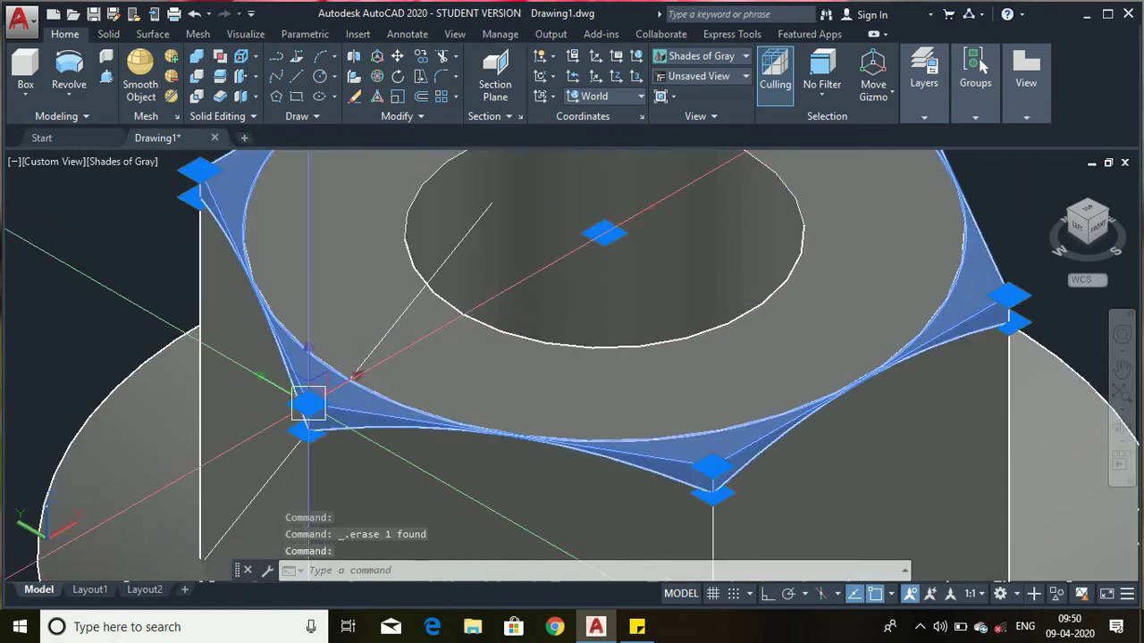
{"action": "key", "text": "Delete"}
{"action": "scroll", "coordinate": [323, 401], "scroll_direction": "down", "scroll_amount": 5}
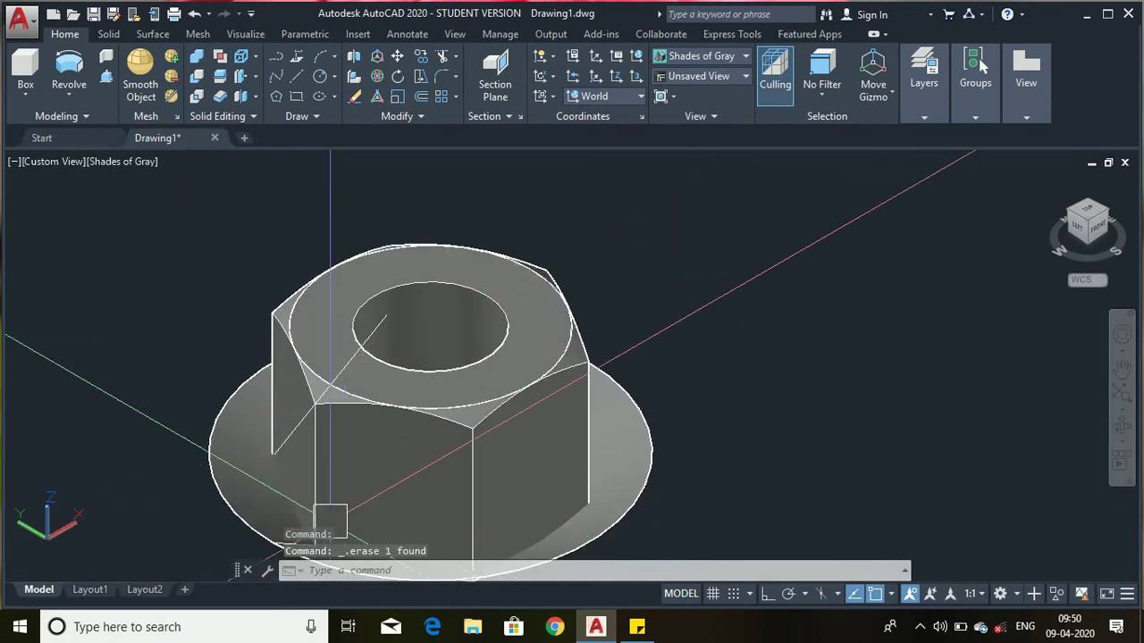
Slice the nut body with the lower conical surface, keeping both sides.
{"action": "scroll", "coordinate": [407, 473], "scroll_direction": "up", "scroll_amount": 3}
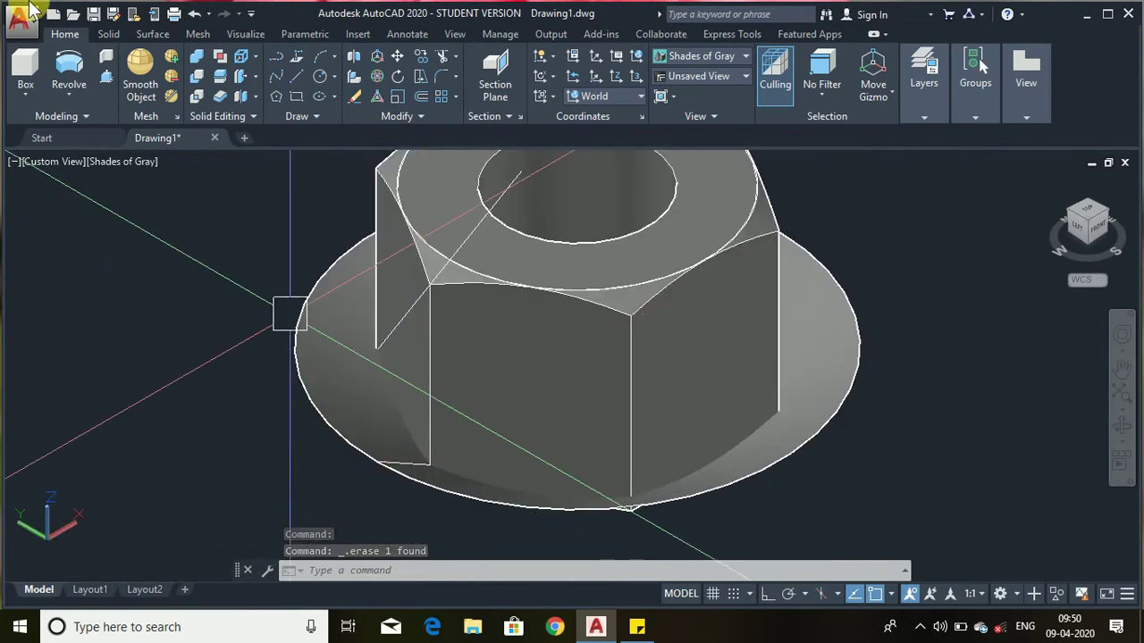
{"action": "left_click", "coordinate": [220, 84]}
{"action": "mouse_move", "coordinate": [475, 474]}
{"action": "left_mouse_down"}
{"action": "mouse_move", "coordinate": [540, 460]}
{"action": "mouse_move", "coordinate": [585, 258]}
{"action": "left_mouse_up"}
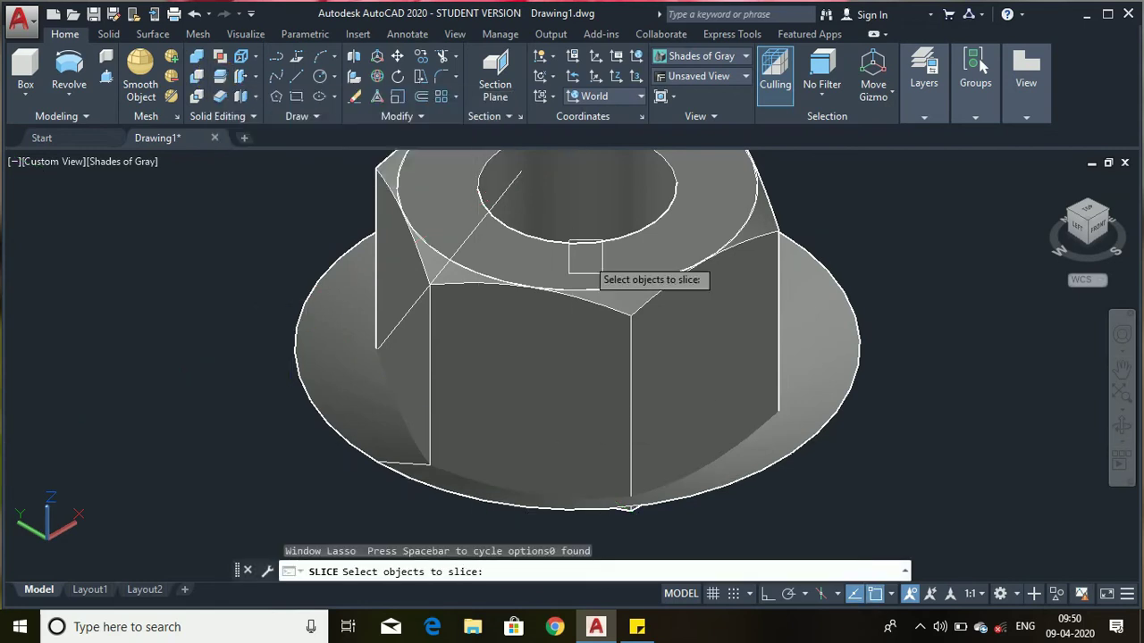
{"action": "left_click", "coordinate": [603, 209]}
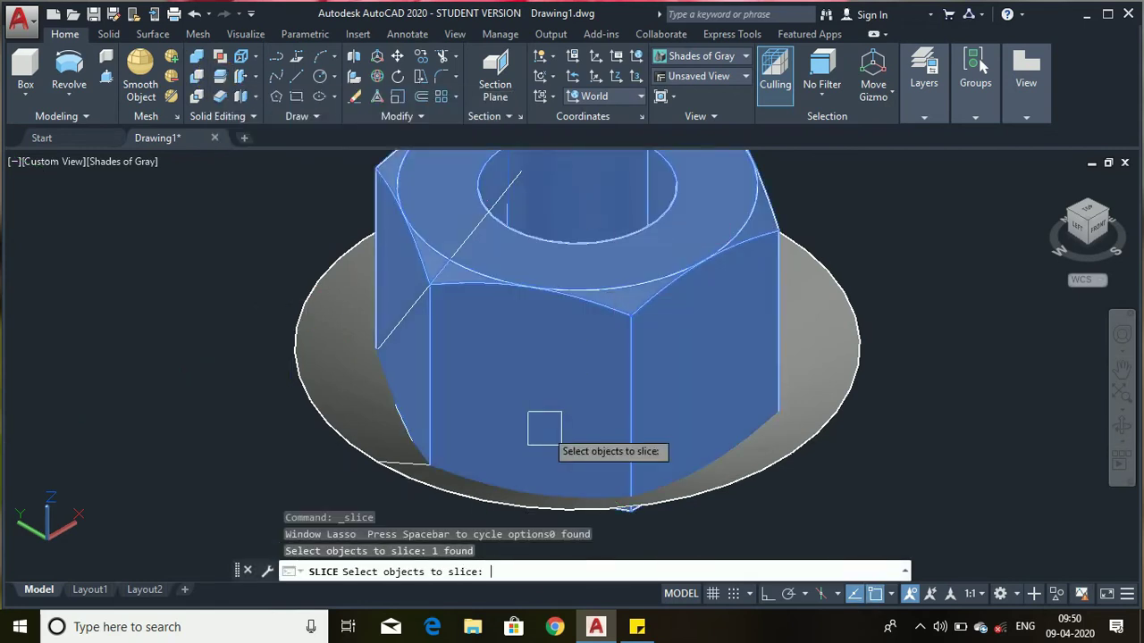
{"action": "key", "text": "Return"}
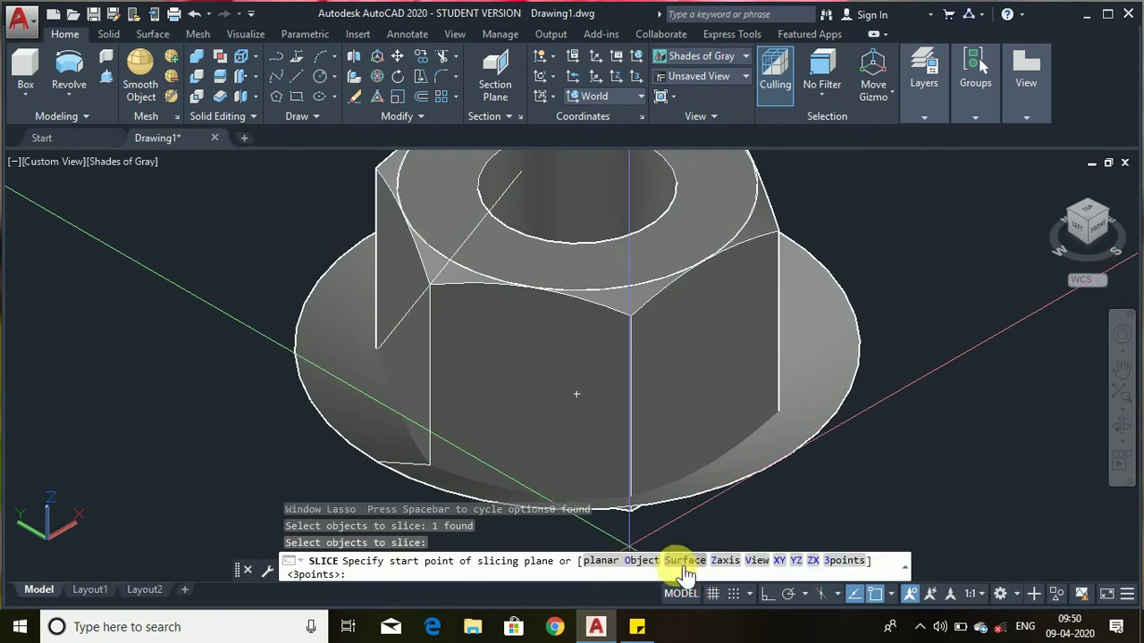
{"action": "left_click", "coordinate": [683, 563]}
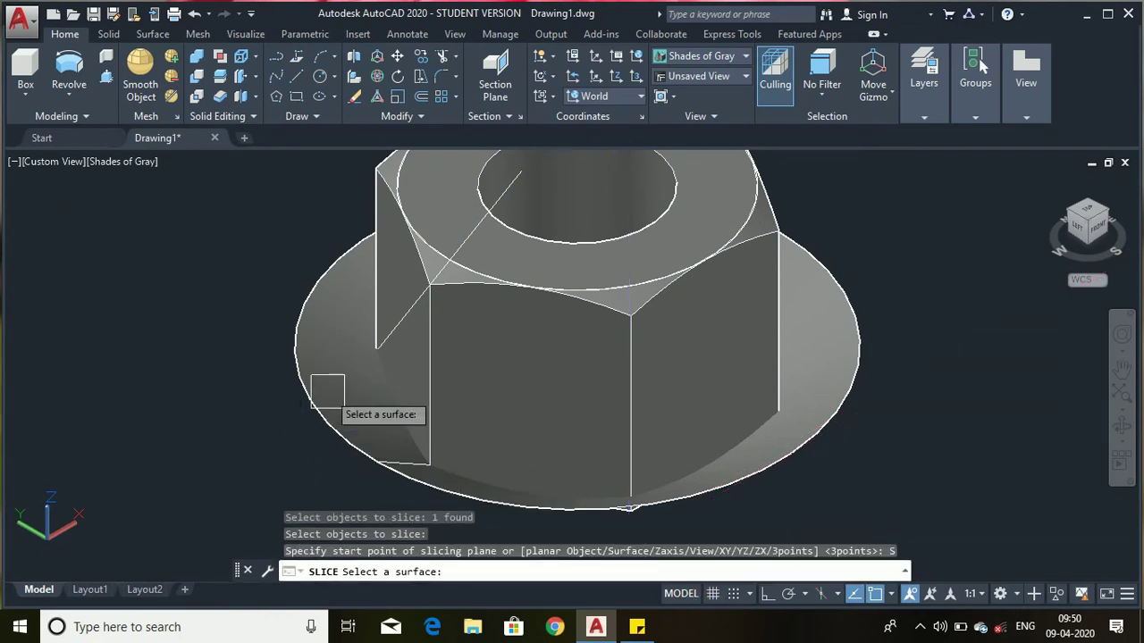
{"action": "left_click", "coordinate": [346, 428]}
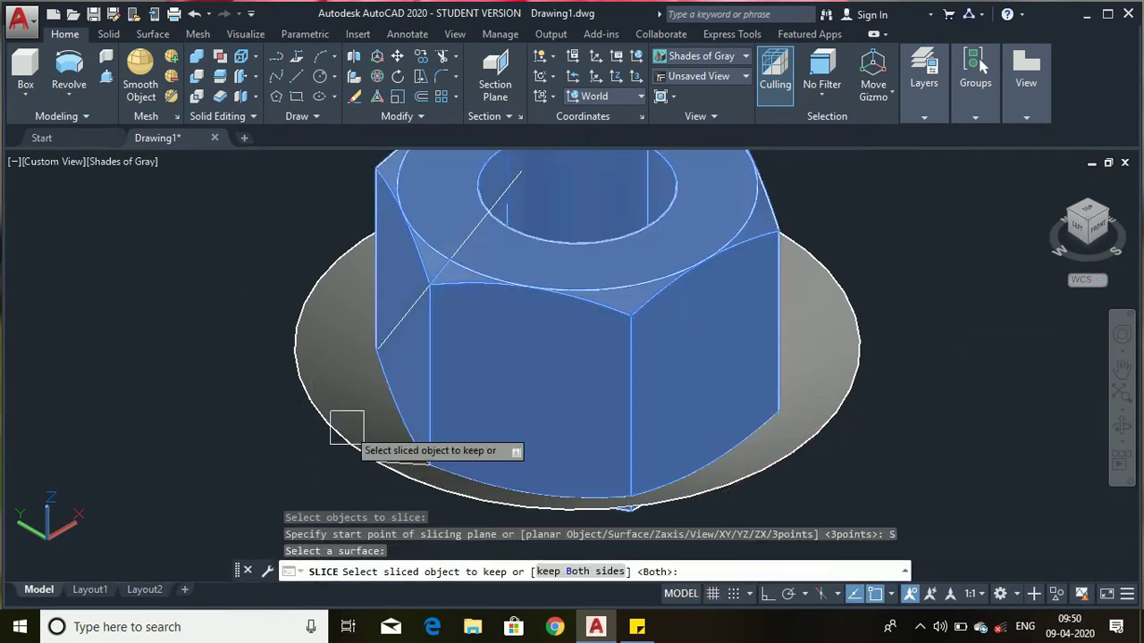
{"action": "key", "text": "Return"}
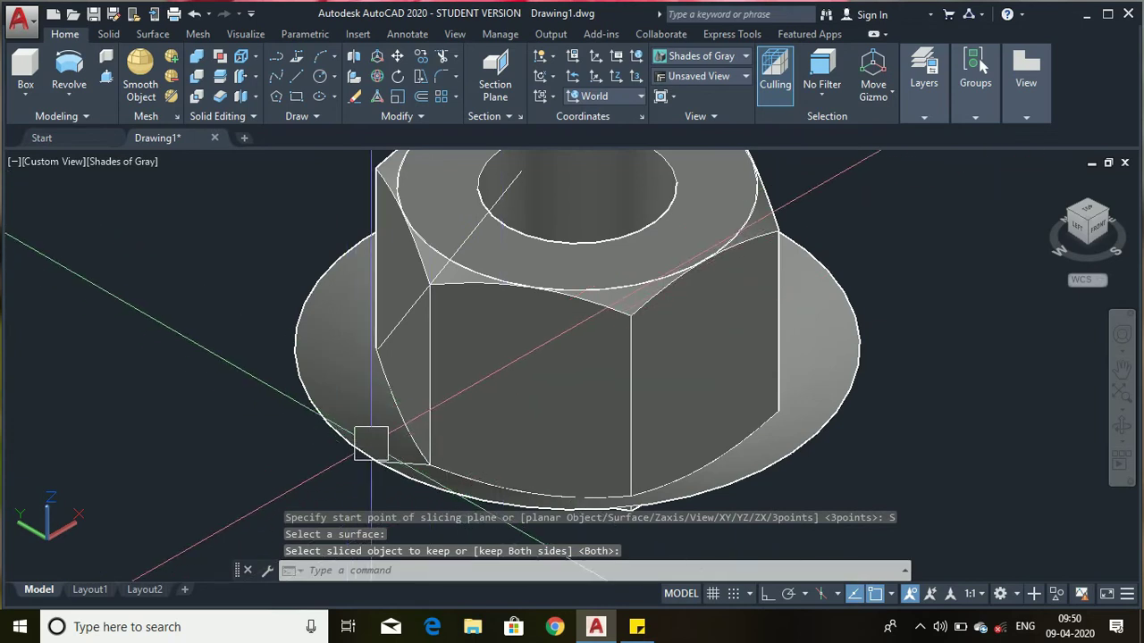
Delete the lower conical surface and the sliced-off corner piece around the nut's bottom edge.
{"action": "left_click", "coordinate": [371, 439]}
{"action": "key", "text": "Delete"}
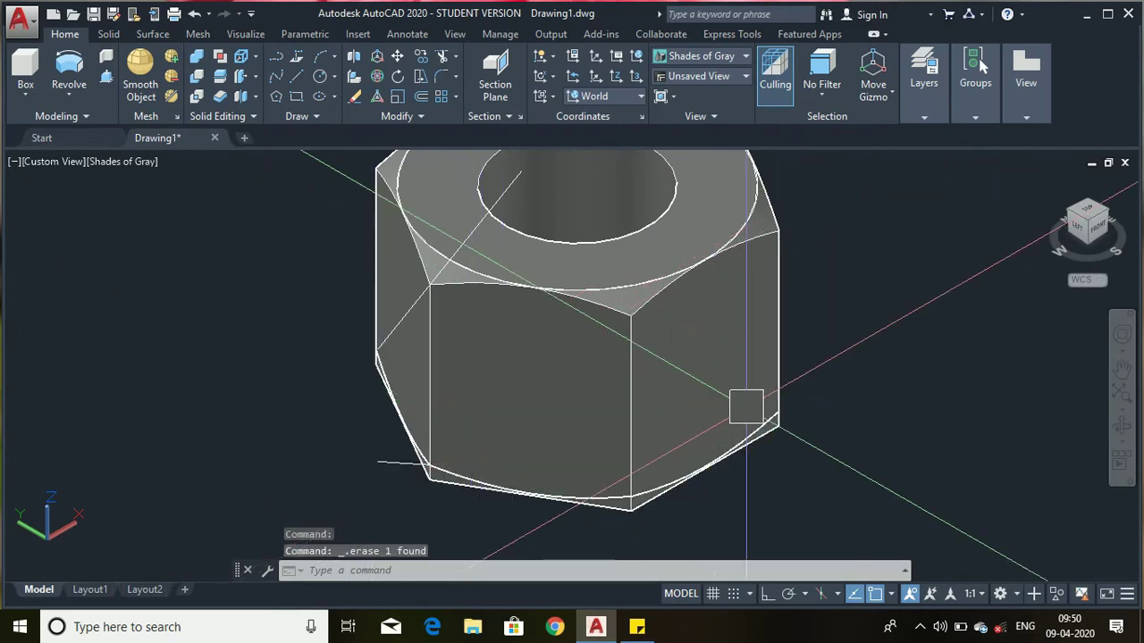
{"action": "scroll", "coordinate": [459, 539], "scroll_direction": "up", "scroll_amount": 5}
{"action": "left_click", "coordinate": [334, 417]}
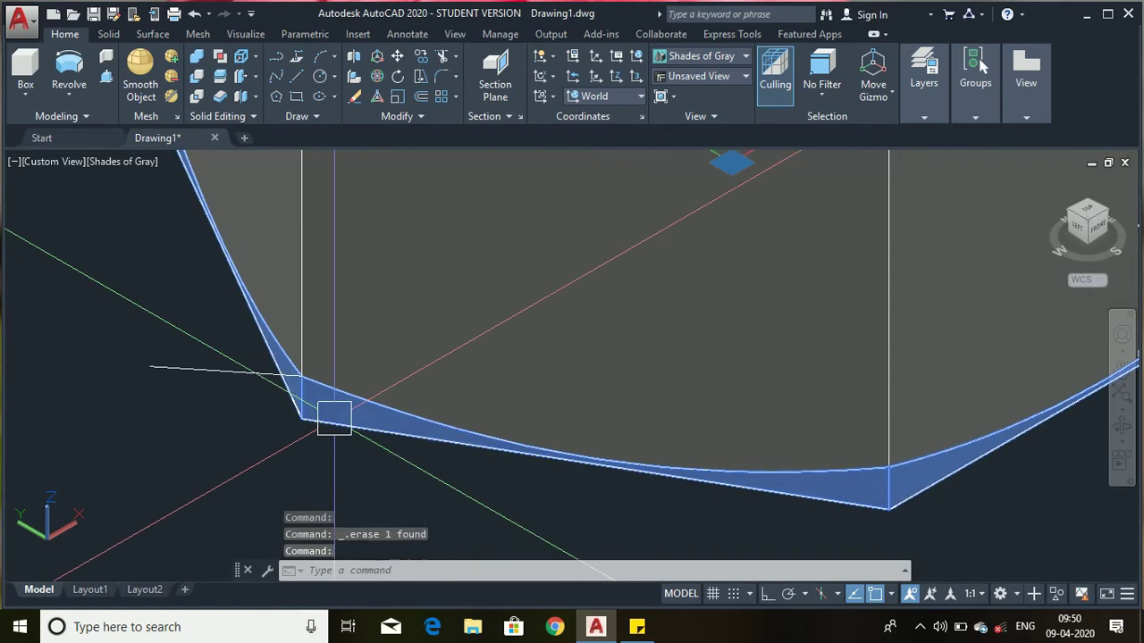
{"action": "key", "text": "Escape"}
{"action": "scroll", "coordinate": [428, 457], "scroll_direction": "down", "scroll_amount": 3}
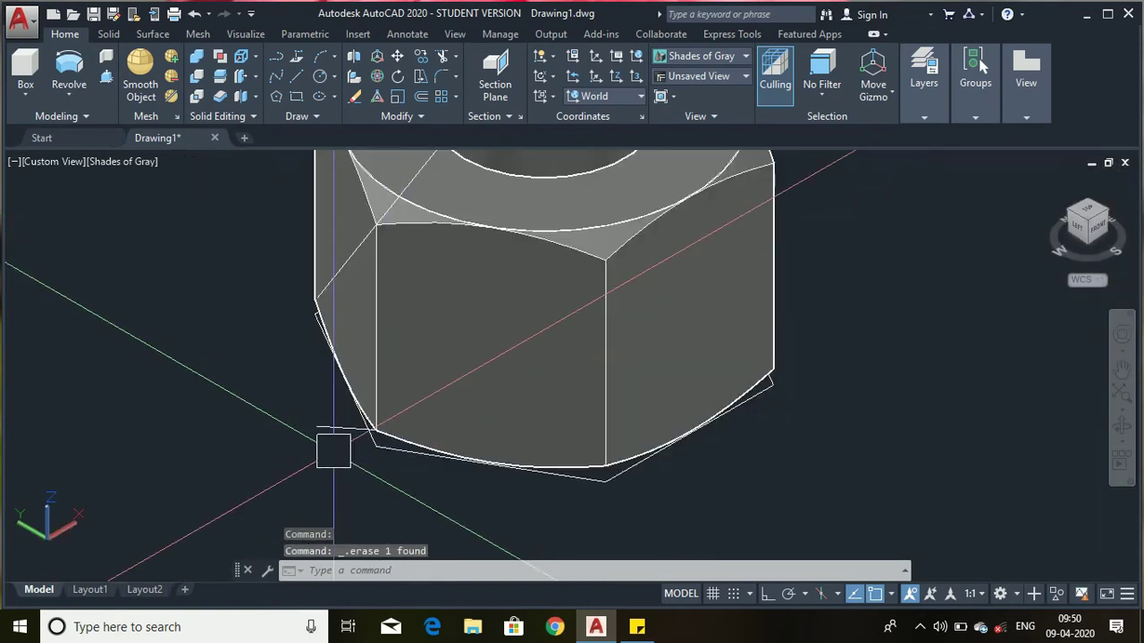
Delete the leftover hexagon outline beneath the nut's chamfered bottom edge.
{"action": "scroll", "coordinate": [331, 447], "scroll_direction": "up", "scroll_amount": 3}
{"action": "left_click", "coordinate": [348, 415]}
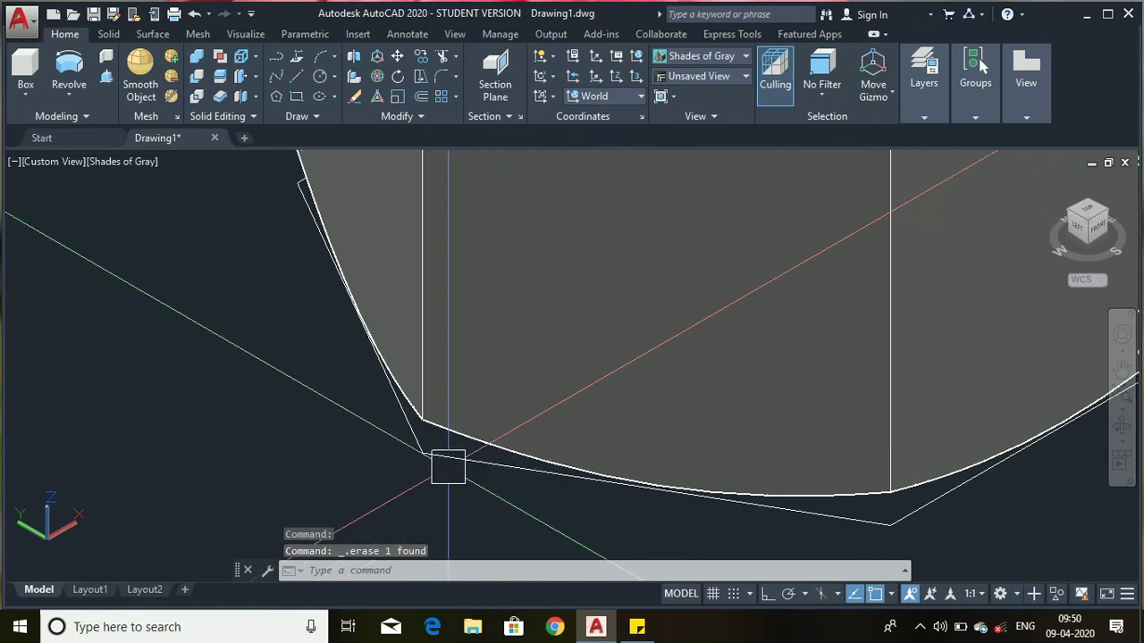
{"action": "left_click", "coordinate": [449, 463]}
{"action": "key", "text": "Delete"}
{"action": "scroll", "coordinate": [461, 500], "scroll_direction": "down", "scroll_amount": 5}
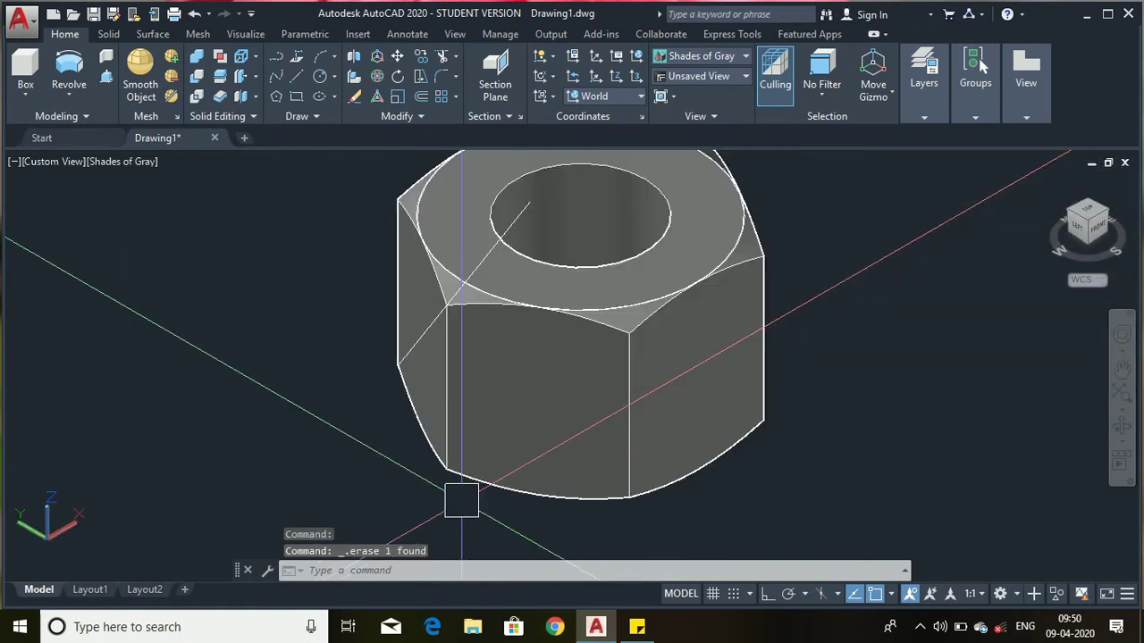
Delete the leftover diagonal line crossing the nut's top and side faces.
{"action": "scroll", "coordinate": [517, 214], "scroll_direction": "up", "scroll_amount": 2}
{"action": "left_click", "coordinate": [518, 212]}
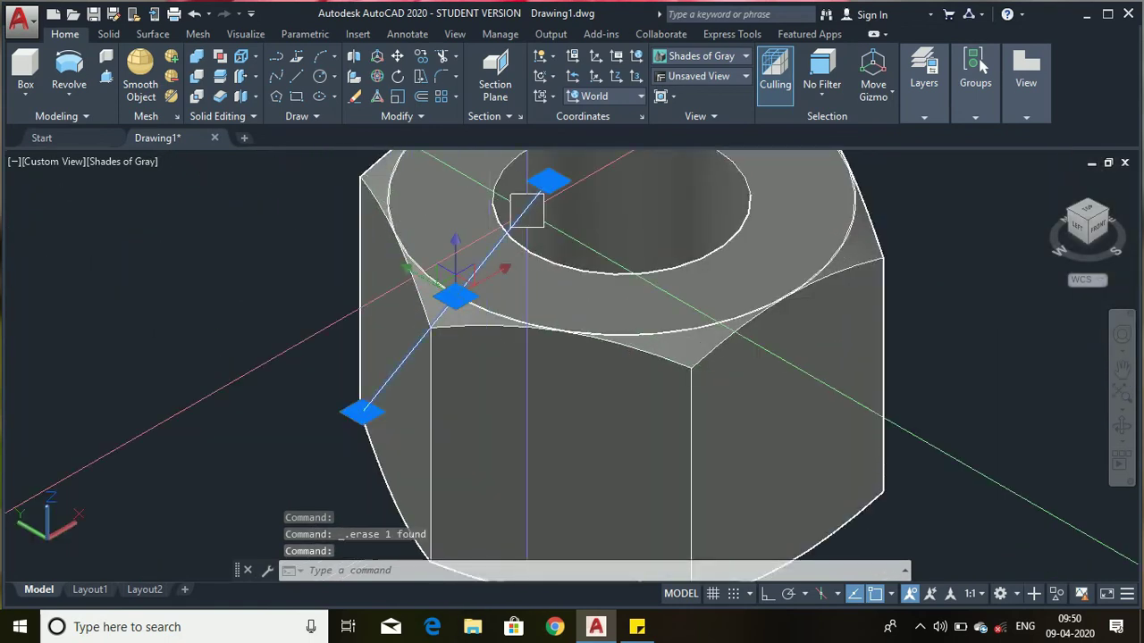
{"action": "key", "text": "Delete"}
{"action": "scroll", "coordinate": [343, 360], "scroll_direction": "down", "scroll_amount": 4}
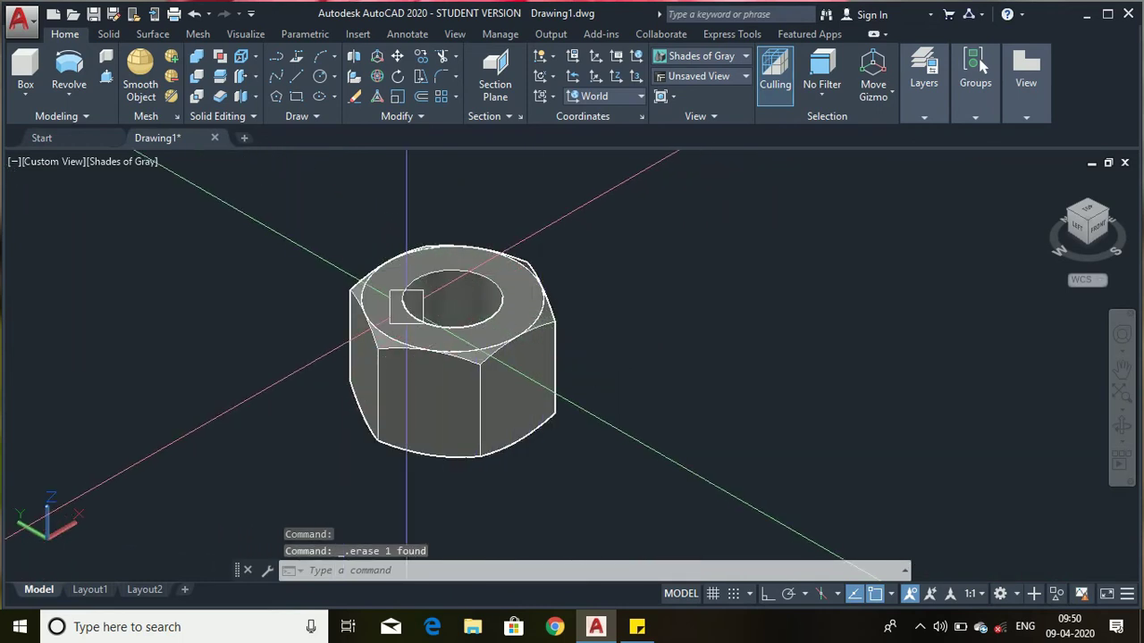
Examine the nut's top face, hole rim and chamfered edges from close up and from farther away.
{"action": "scroll", "coordinate": [306, 273], "scroll_direction": "up", "scroll_amount": 1}
{"action": "scroll", "coordinate": [298, 277], "scroll_direction": "up", "scroll_amount": 1}
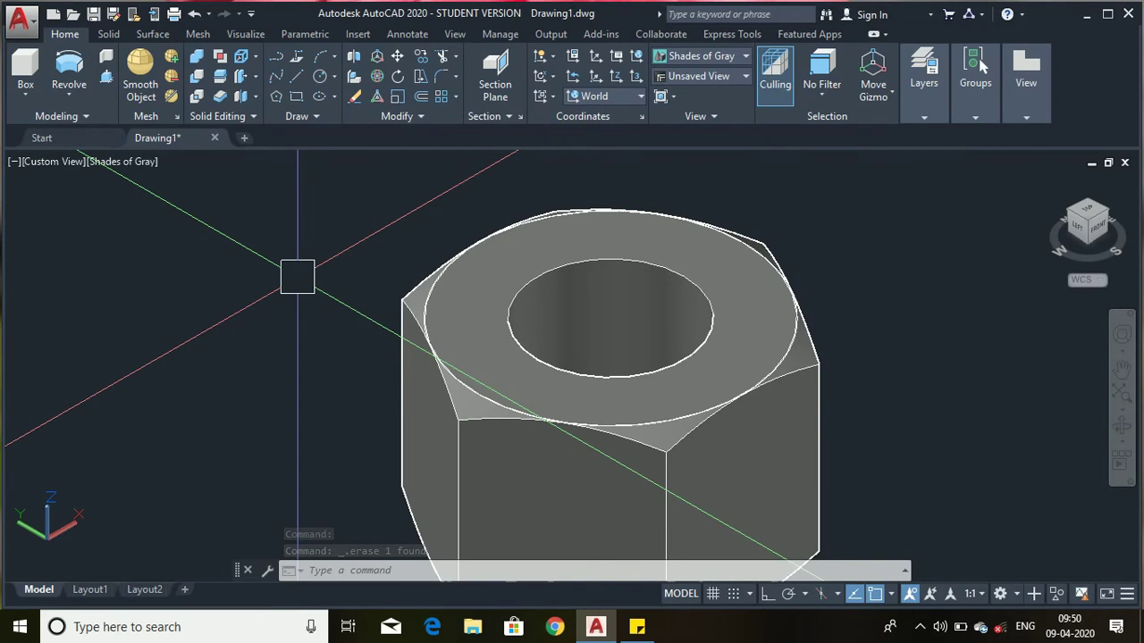
{"action": "scroll", "coordinate": [297, 277], "scroll_direction": "down", "scroll_amount": 1}
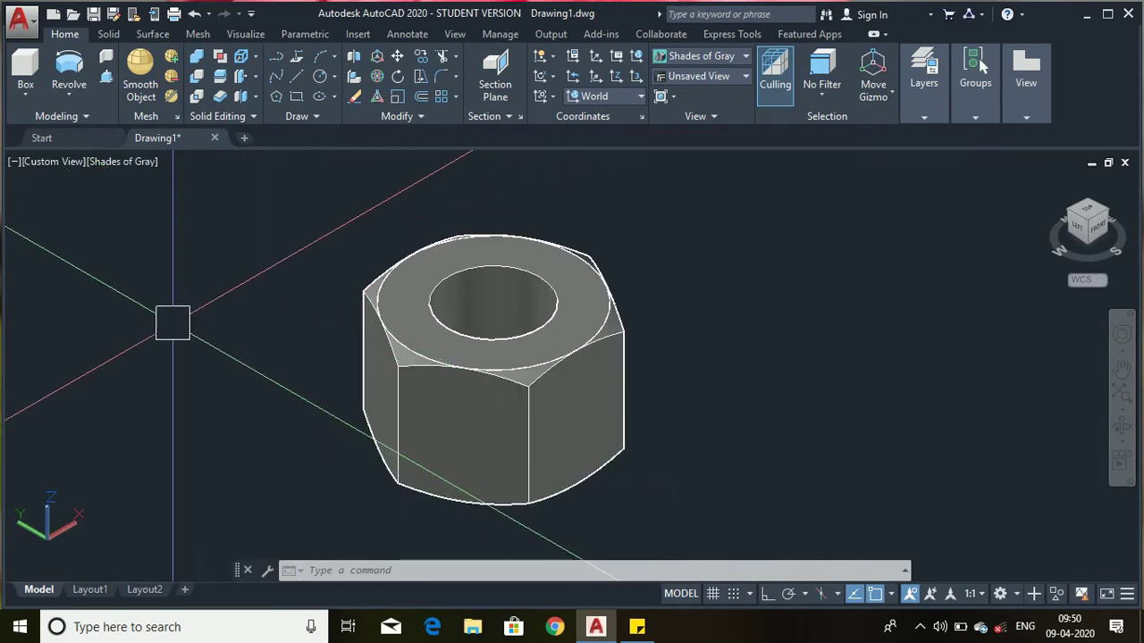
{"action": "scroll", "coordinate": [487, 304], "scroll_direction": "down", "scroll_amount": 1}
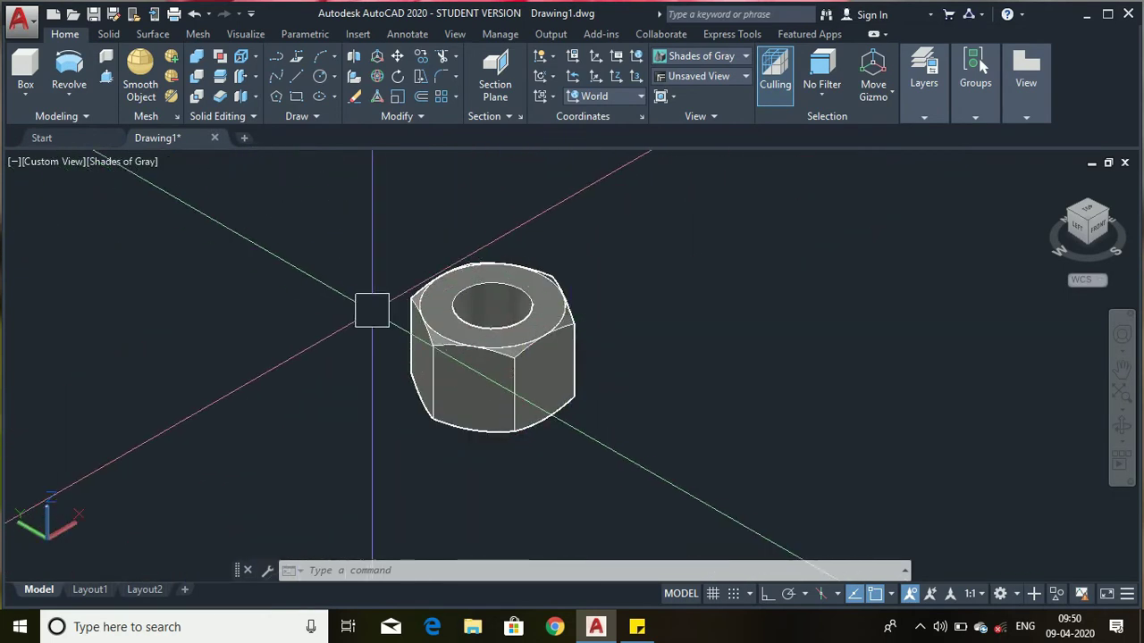
{"action": "scroll", "coordinate": [371, 310], "scroll_direction": "up", "scroll_amount": 2}
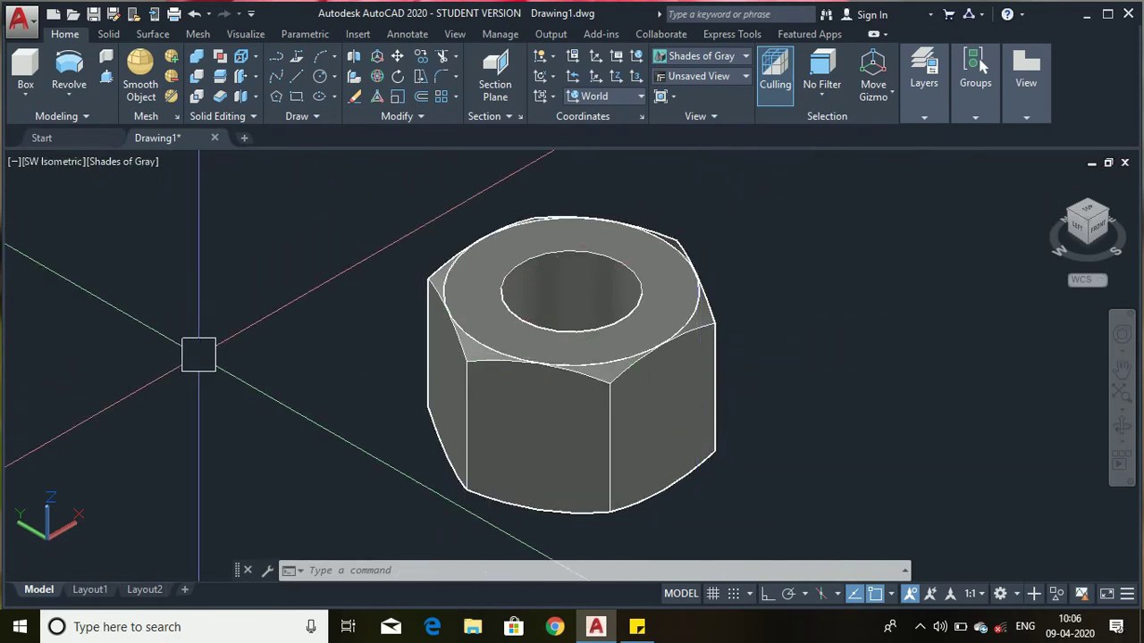
{"action": "scroll", "coordinate": [574, 306], "scroll_direction": "up", "scroll_amount": 3}
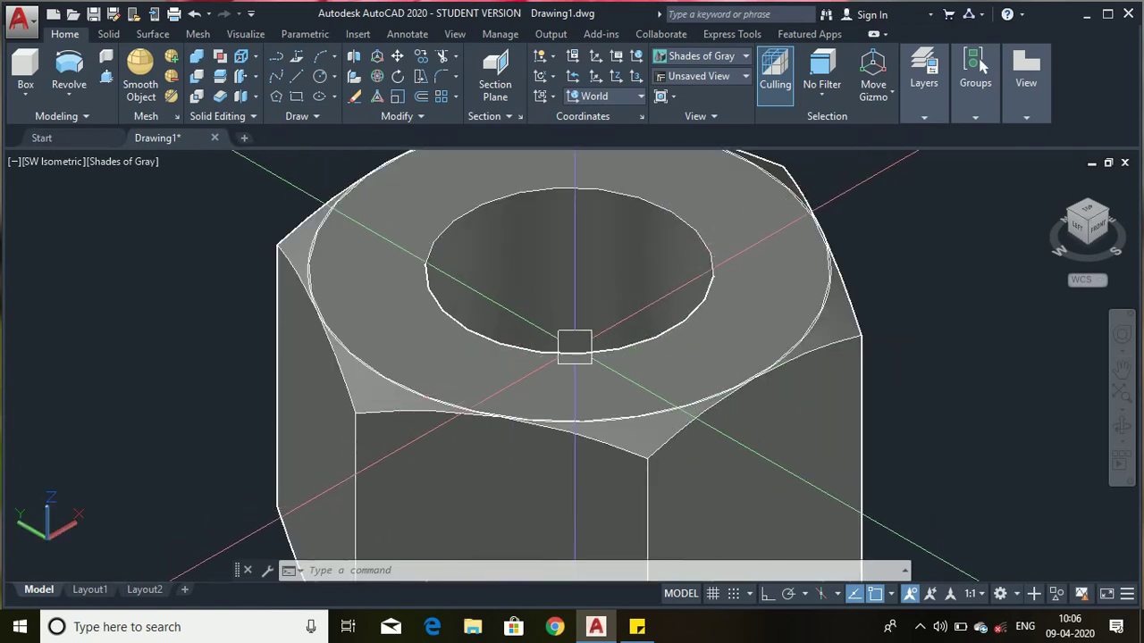
{"action": "left_click", "coordinate": [574, 347]}
{"action": "key", "text": "Escape"}
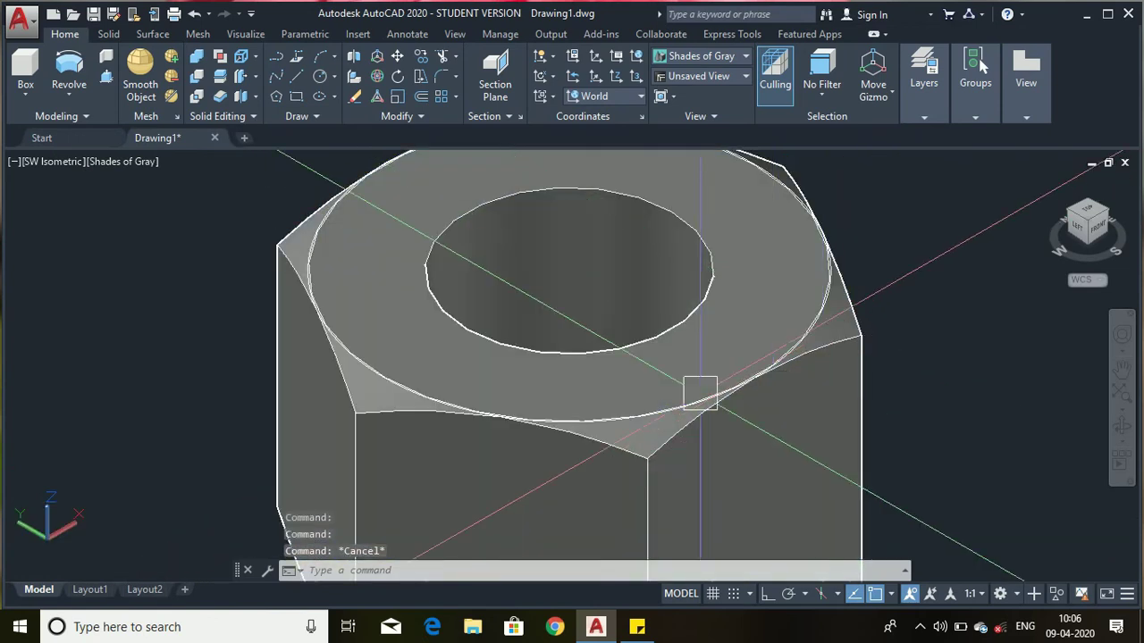
{"action": "scroll", "coordinate": [697, 391], "scroll_direction": "up", "scroll_amount": 5}
{"action": "left_click", "coordinate": [643, 357]}
{"action": "key", "text": "Escape"}
{"action": "scroll", "coordinate": [483, 393], "scroll_direction": "down", "scroll_amount": 5}
{"action": "scroll", "coordinate": [716, 244], "scroll_direction": "down", "scroll_amount": 3}
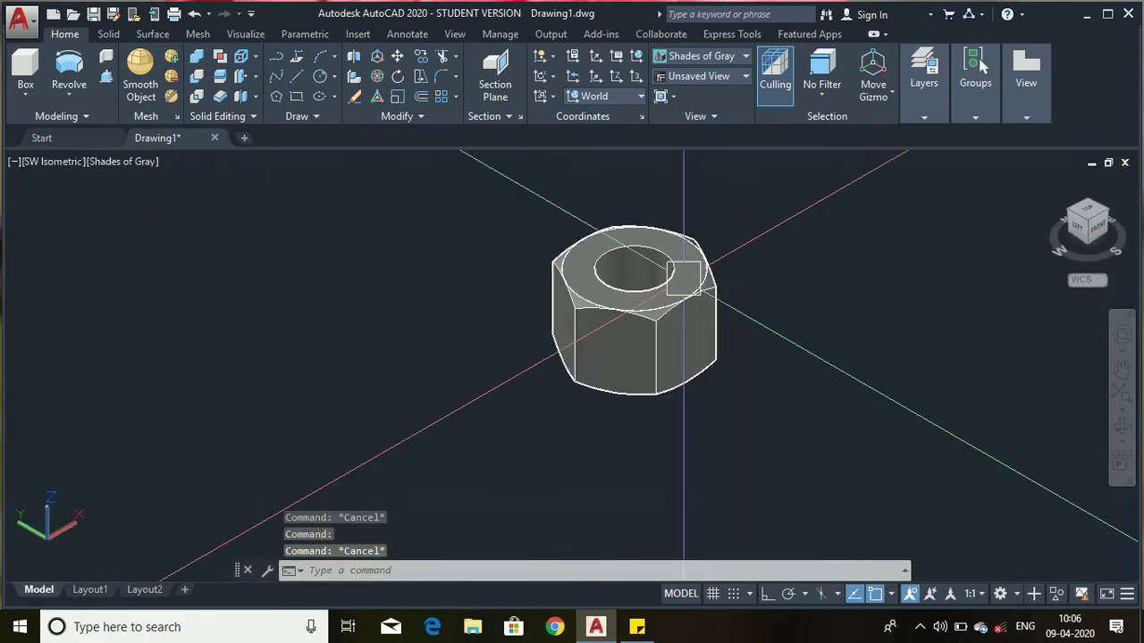
{"action": "scroll", "coordinate": [631, 319], "scroll_direction": "up", "scroll_amount": 3}
{"action": "left_click", "coordinate": [632, 325]}
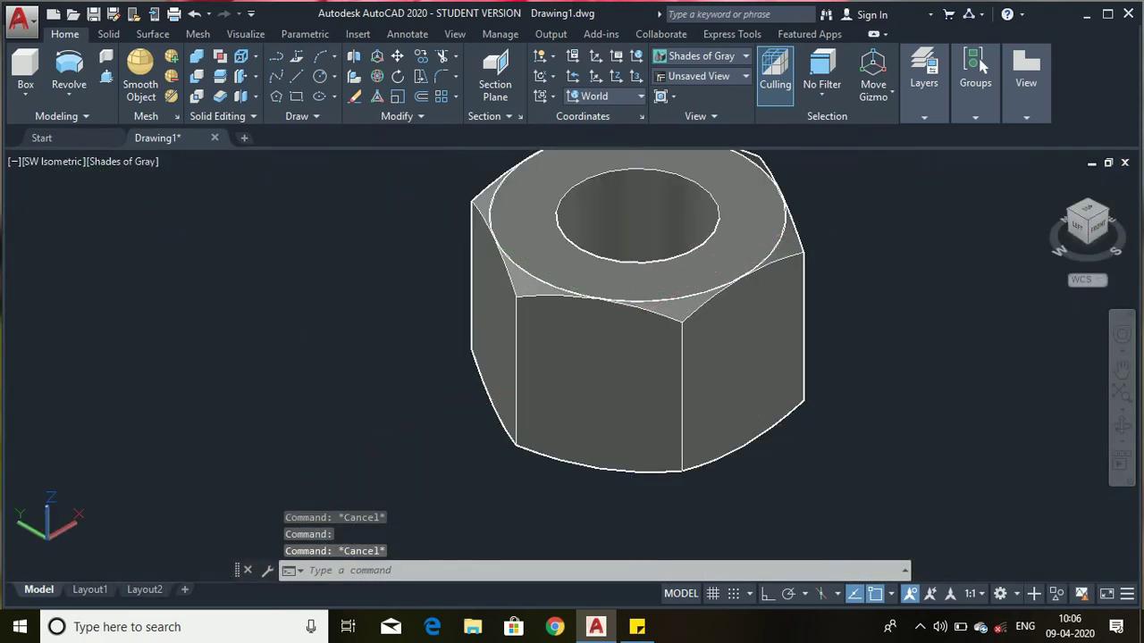
{"action": "type", "text": "m\\"}
{"action": "key", "text": "Return"}
{"action": "key", "text": "Escape"}
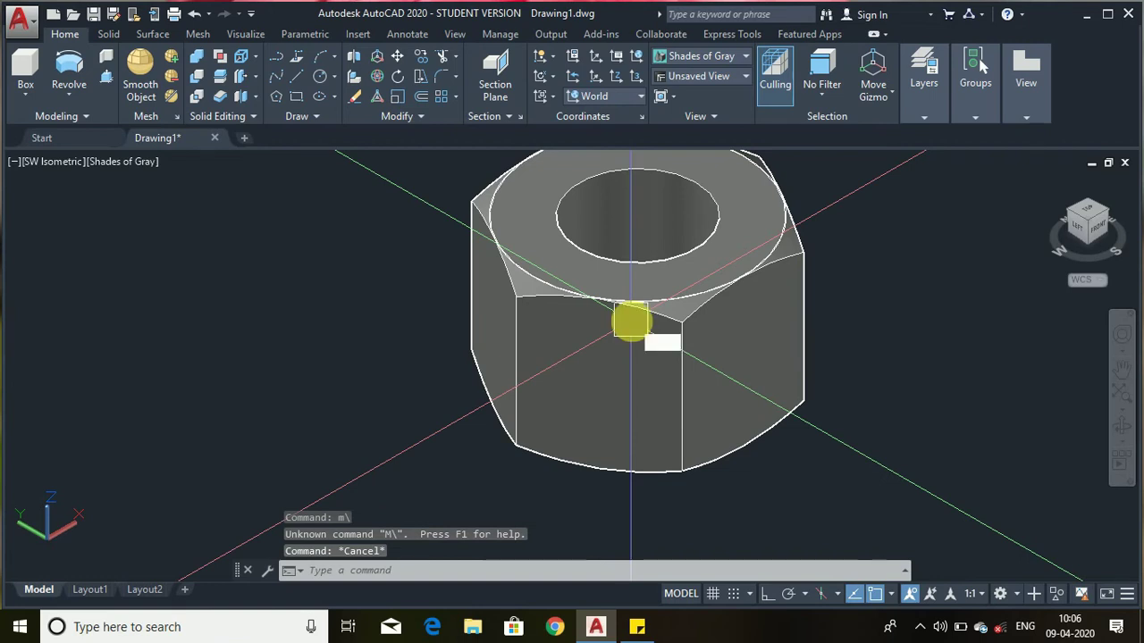
Move the nut body upward, clear of the leftover hole circle at its base.
{"action": "type", "text": "m"}
{"action": "key", "text": "Return"}
{"action": "left_click", "coordinate": [629, 371]}
{"action": "key", "text": "Return"}
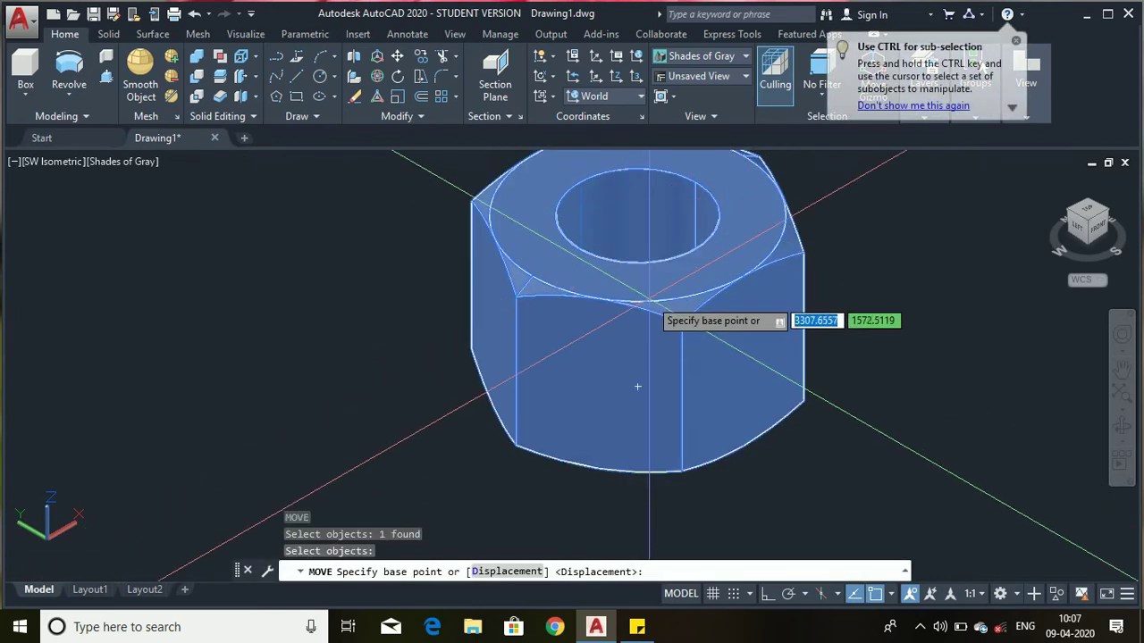
{"action": "left_click", "coordinate": [637, 386]}
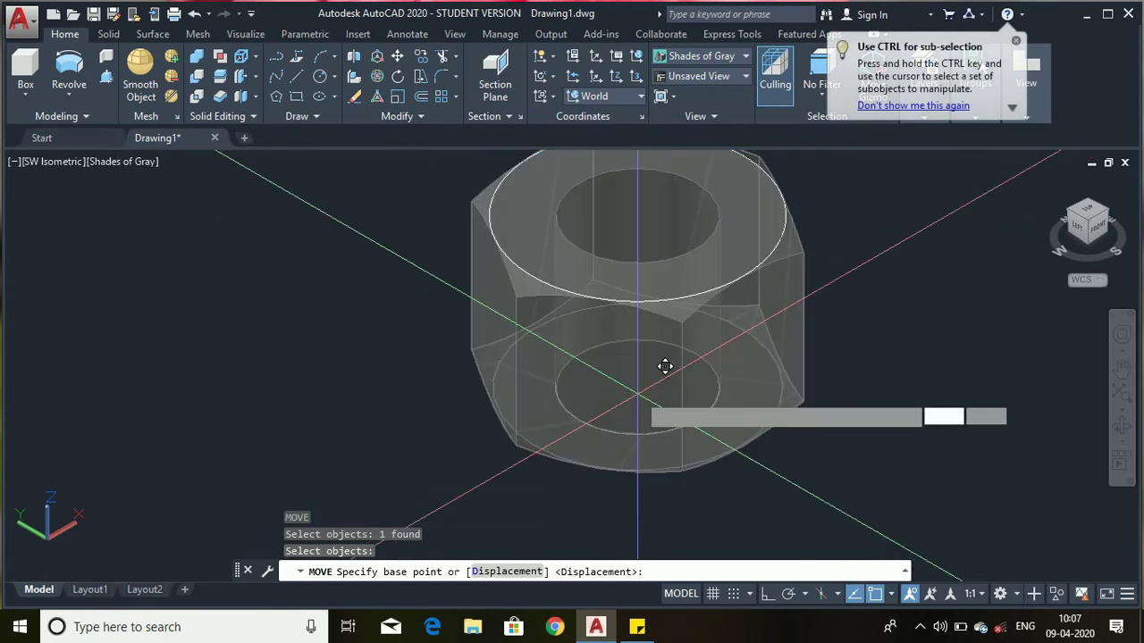
{"action": "left_click", "coordinate": [628, 272]}
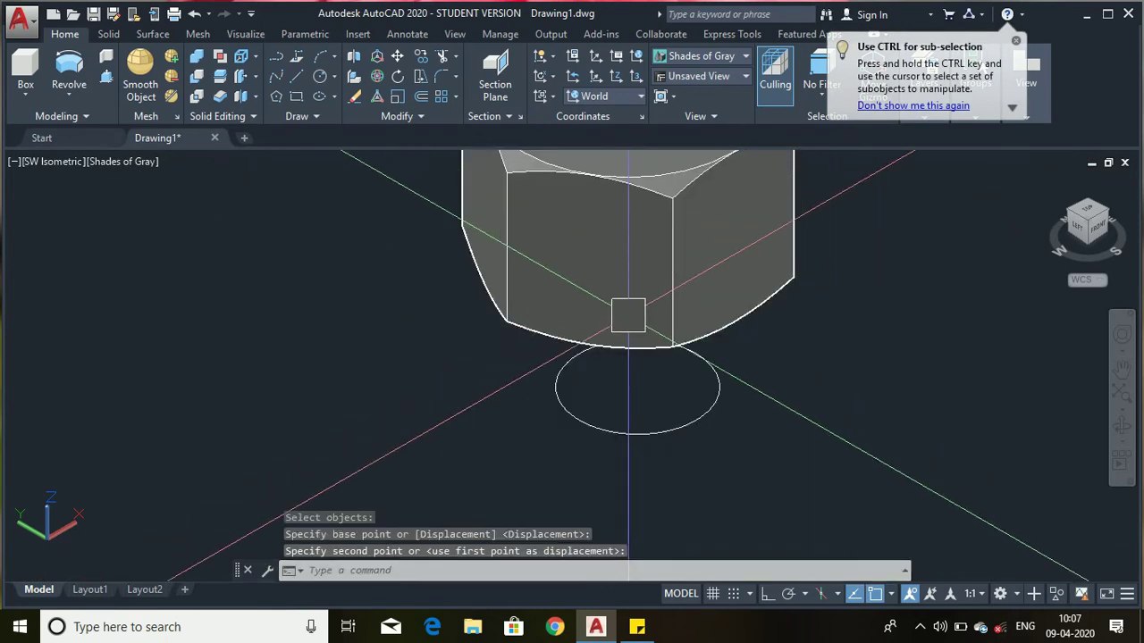
{"action": "scroll", "coordinate": [632, 322], "scroll_direction": "up", "scroll_amount": 4}
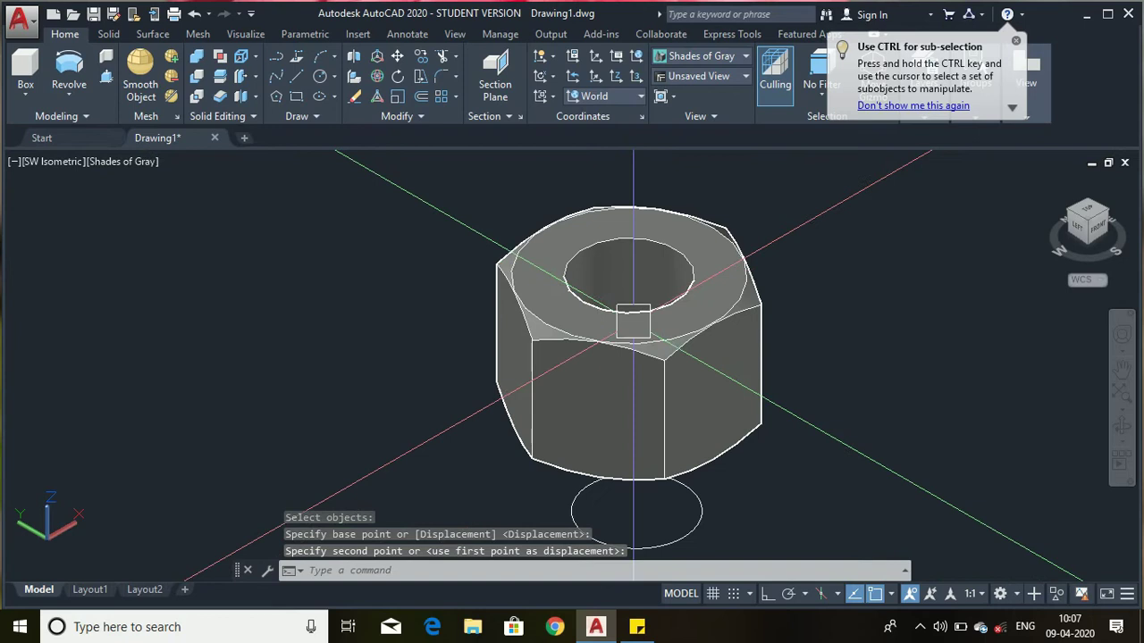
{"action": "key", "text": "Escape"}
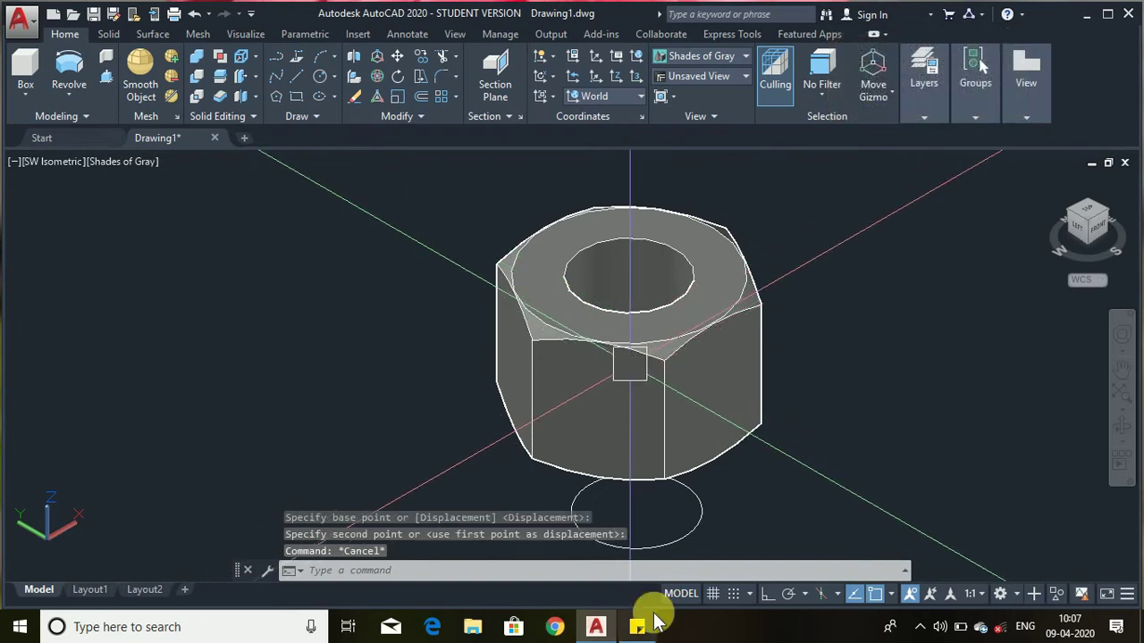
Delete the leftover hole circle beneath the nut.
{"action": "scroll", "coordinate": [571, 473], "scroll_direction": "up", "scroll_amount": 4}
{"action": "left_click", "coordinate": [562, 490]}
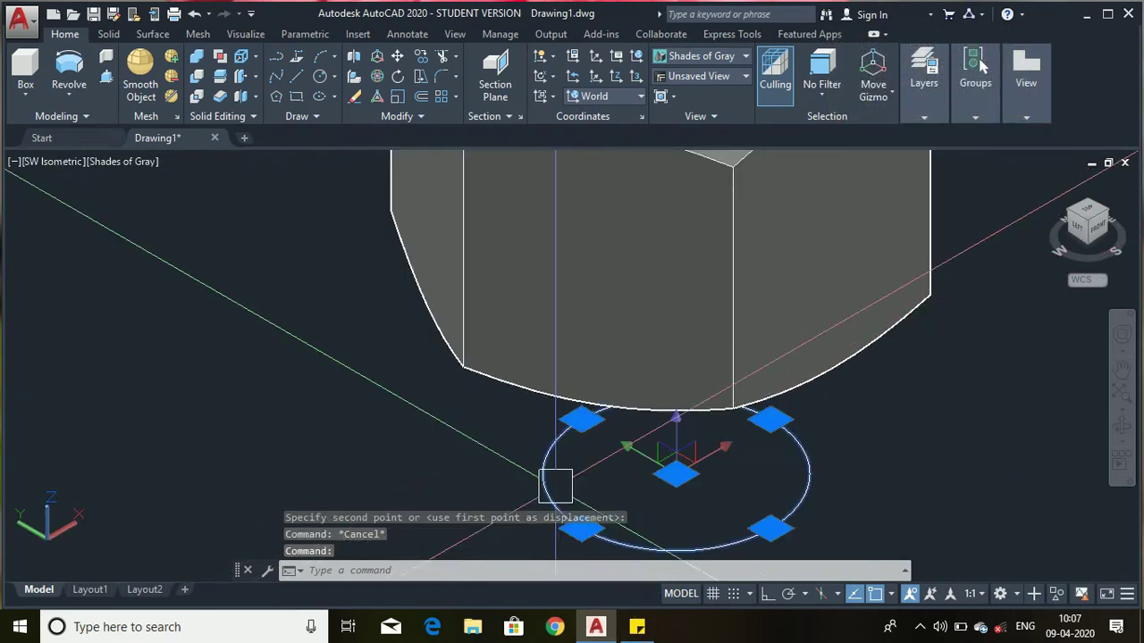
{"action": "key", "text": "Delete"}
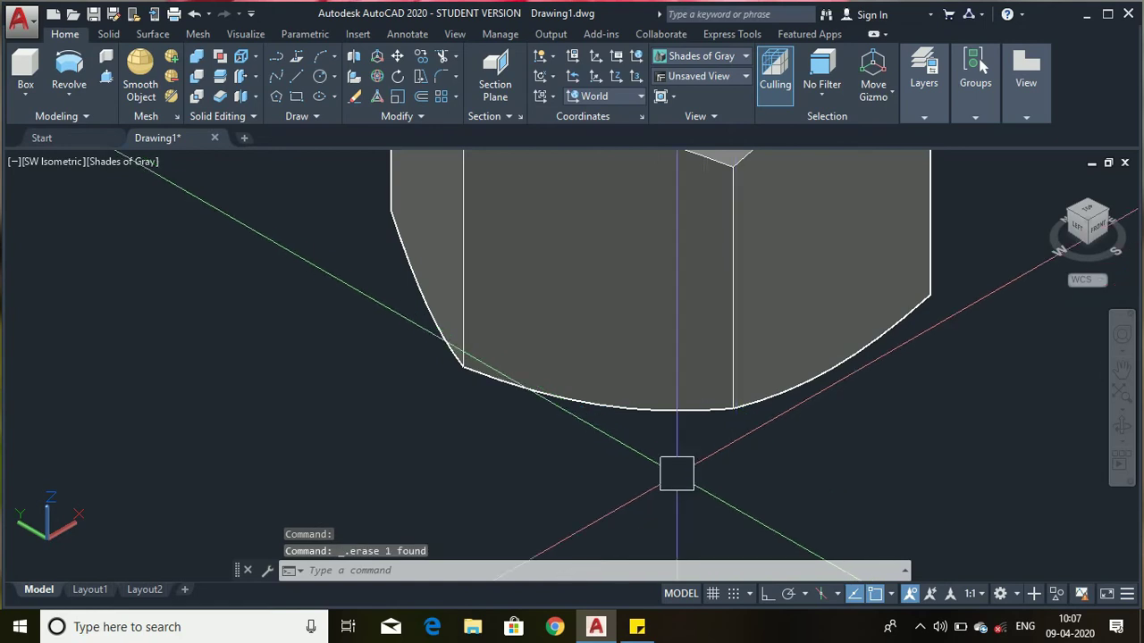
{"action": "scroll", "coordinate": [676, 473], "scroll_direction": "down", "scroll_amount": 4}
{"action": "scroll", "coordinate": [671, 349], "scroll_direction": "up", "scroll_amount": 4}
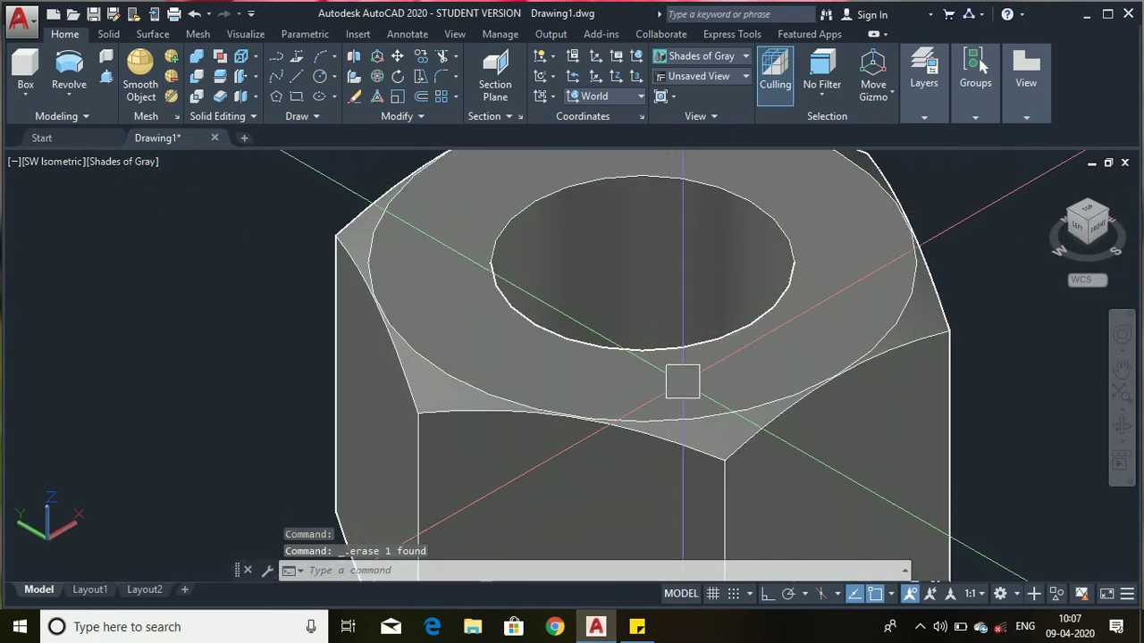
{"action": "scroll", "coordinate": [682, 381], "scroll_direction": "down", "scroll_amount": 4}
Move the nut sideways, clear of the larger leftover circle hidden inside it.
{"action": "key", "text": "Return"}
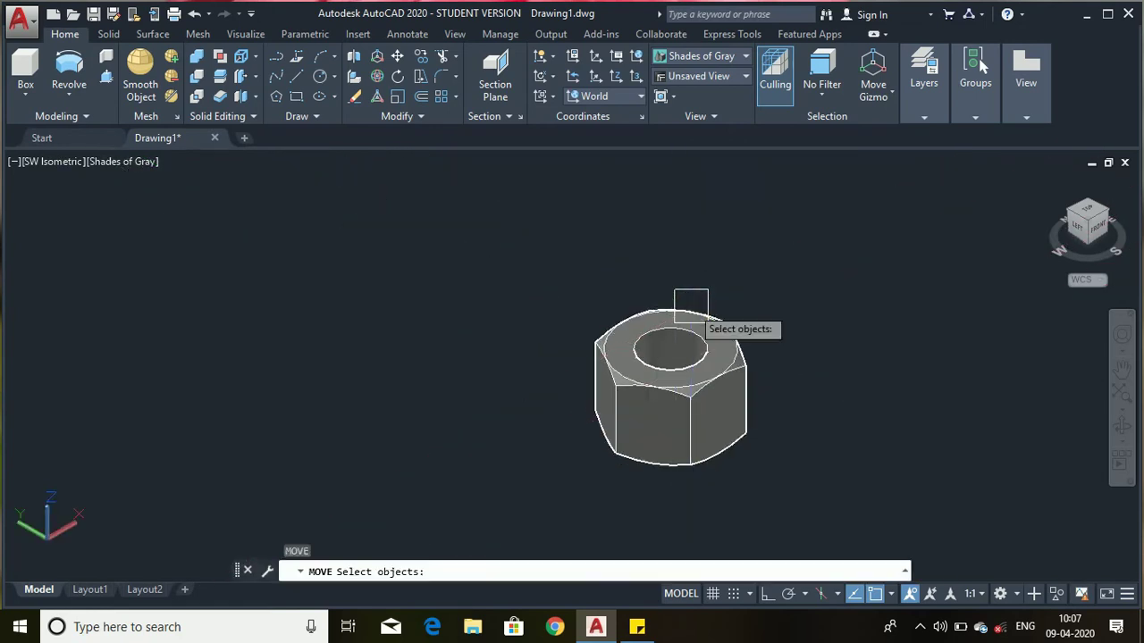
{"action": "left_click", "coordinate": [652, 442]}
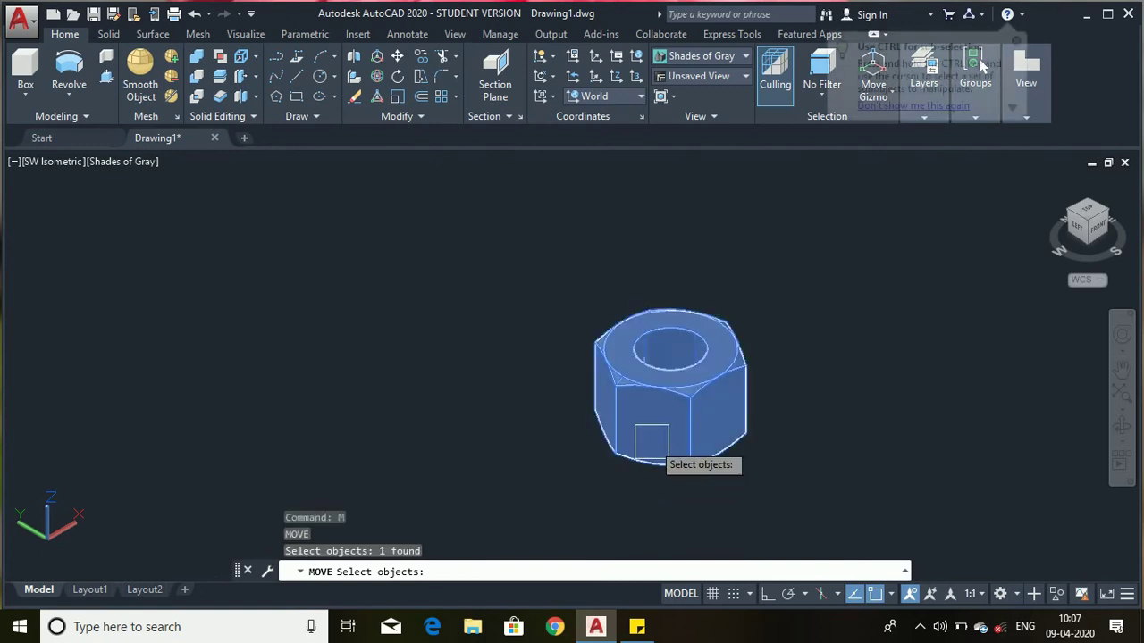
{"action": "key", "text": "Return"}
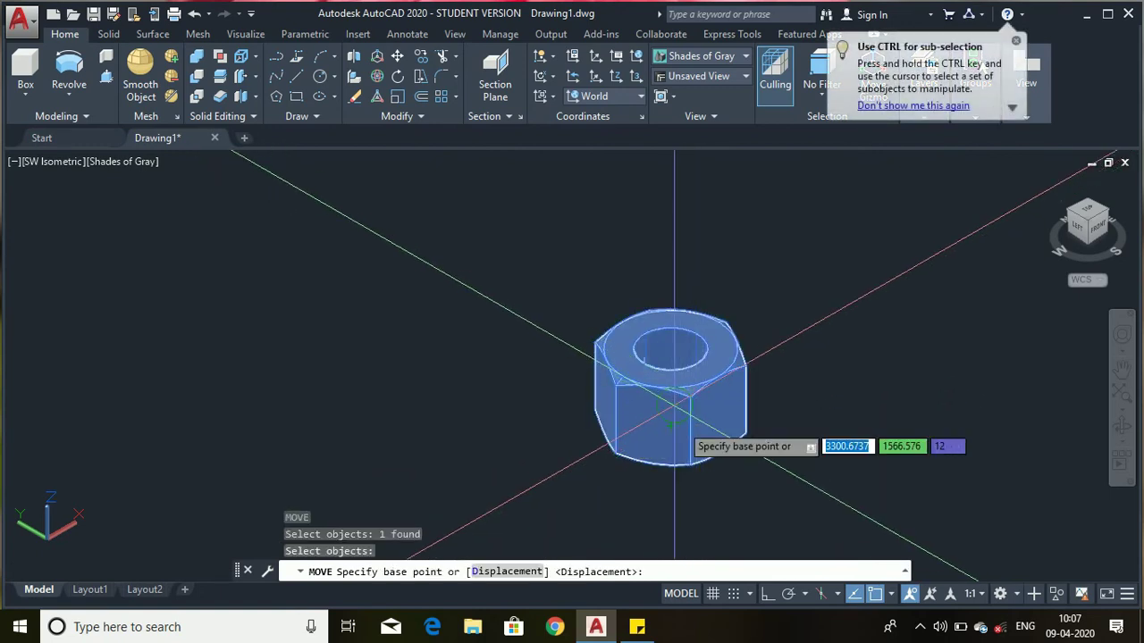
{"action": "left_click", "coordinate": [681, 425]}
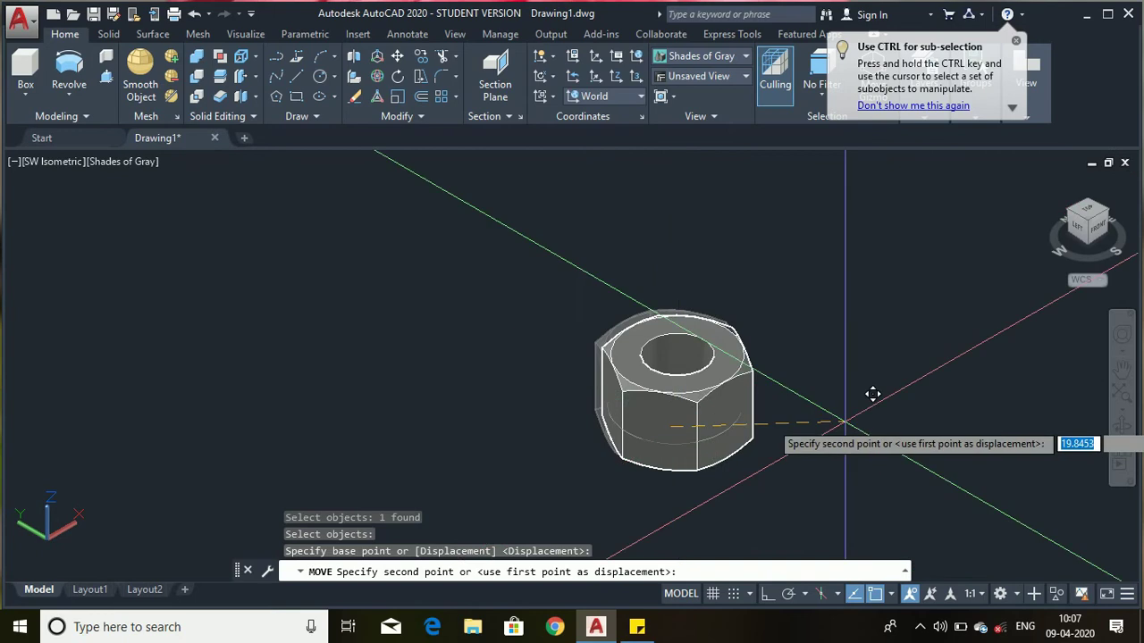
{"action": "left_click", "coordinate": [908, 387]}
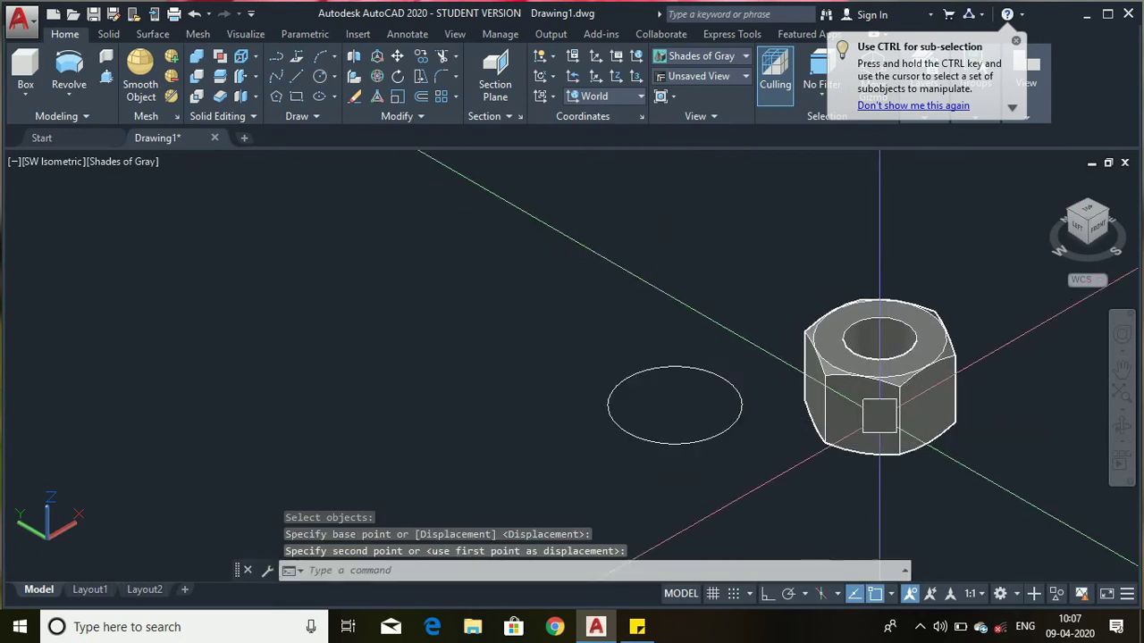
Delete the larger leftover circle beside the nut.
{"action": "left_click", "coordinate": [725, 435]}
{"action": "key", "text": "Delete"}
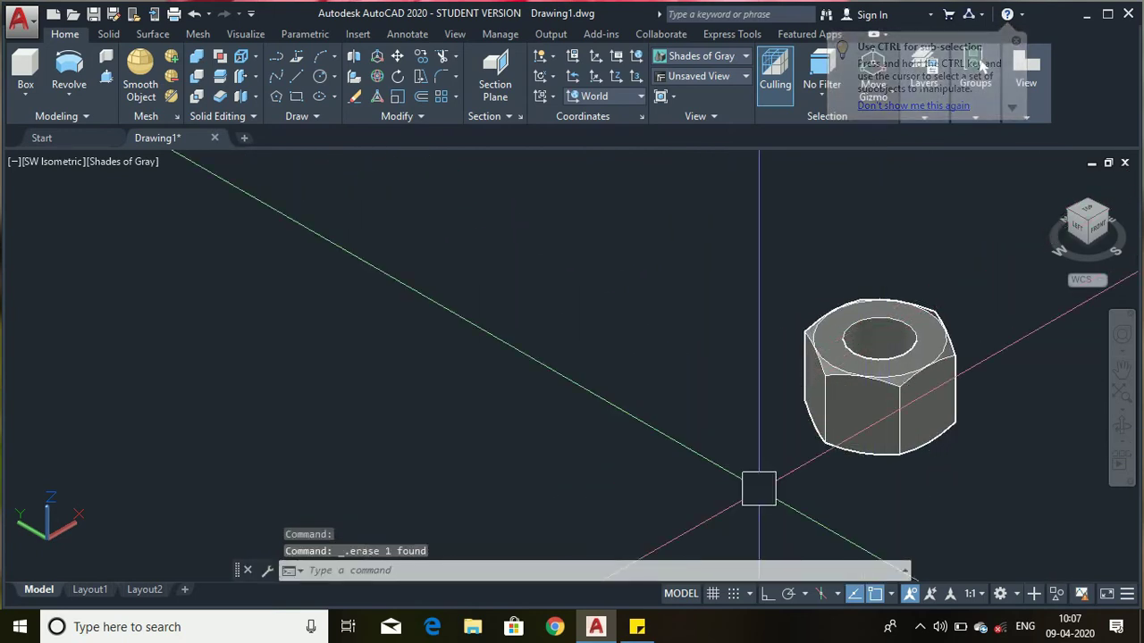
{"action": "scroll", "coordinate": [659, 401], "scroll_direction": "down", "scroll_amount": 3}
{"action": "scroll", "coordinate": [774, 366], "scroll_direction": "up", "scroll_amount": 4}
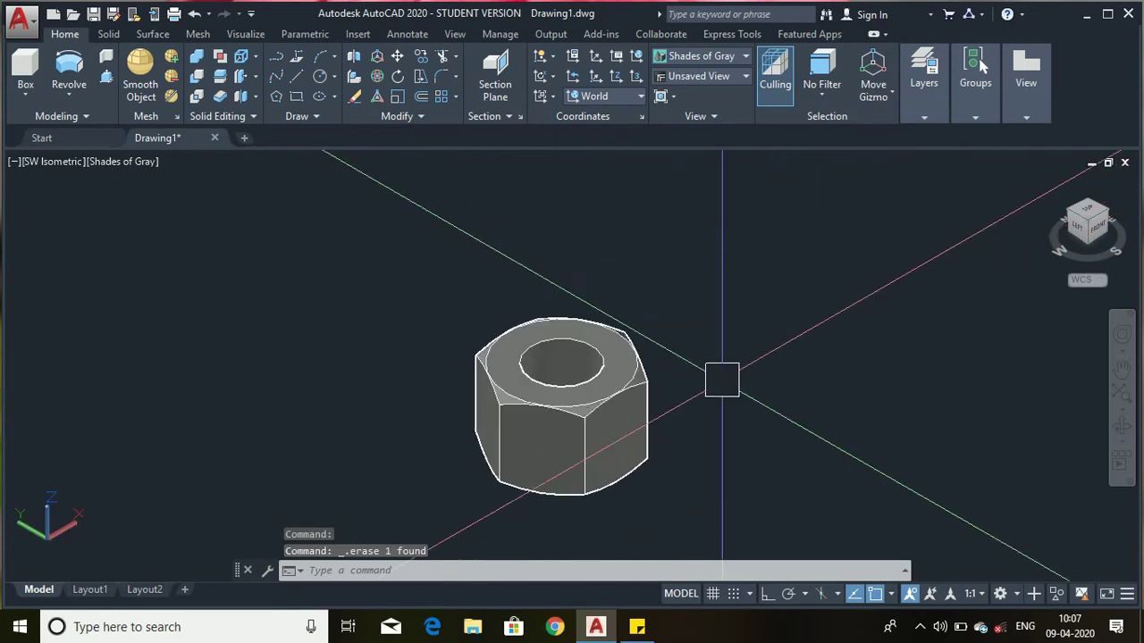
Switch to the Front view and align the UCS with the current view using its View option.
{"action": "scroll", "coordinate": [651, 412], "scroll_direction": "up", "scroll_amount": 2}
{"action": "left_click", "coordinate": [1101, 237]}
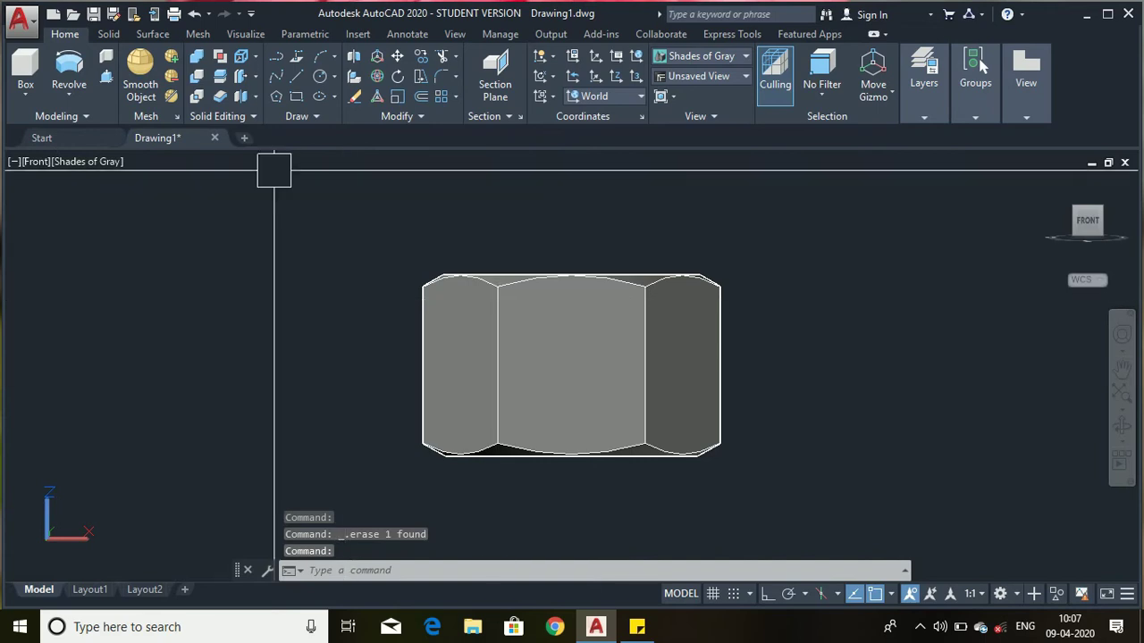
{"action": "left_click", "coordinate": [293, 80]}
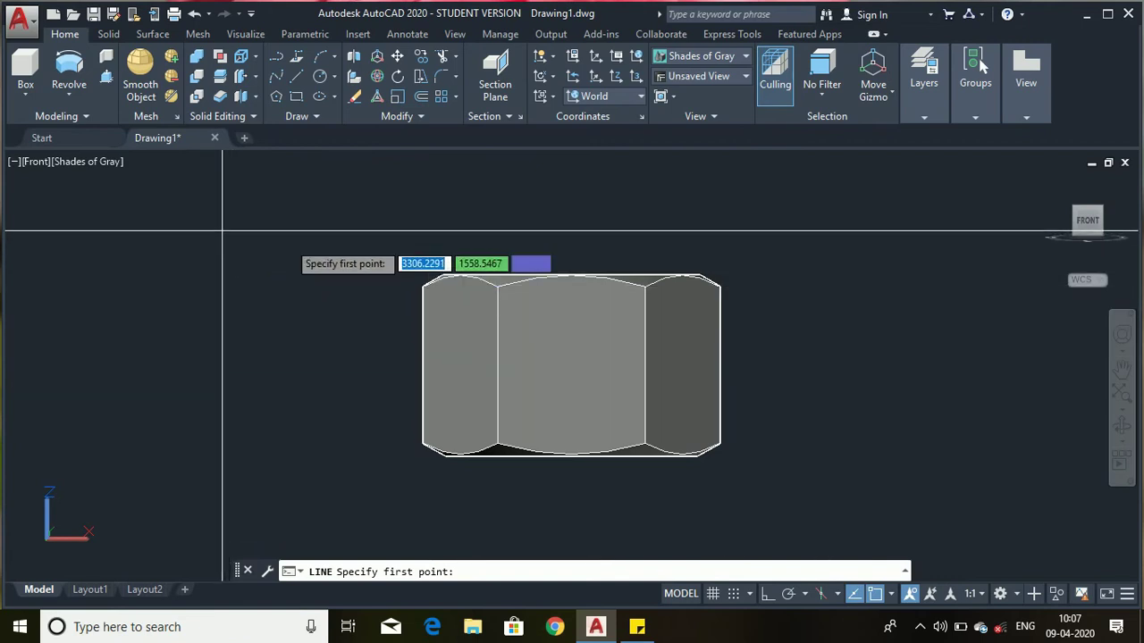
{"action": "key", "text": "Escape"}
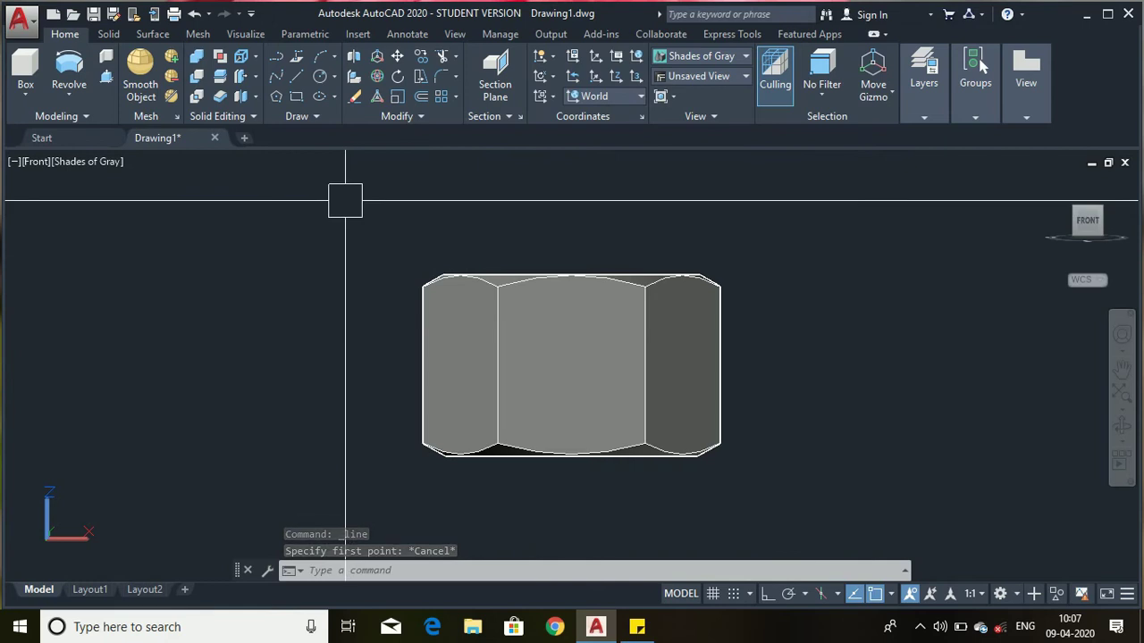
{"action": "type", "text": "ucs"}
{"action": "key", "text": "Return"}
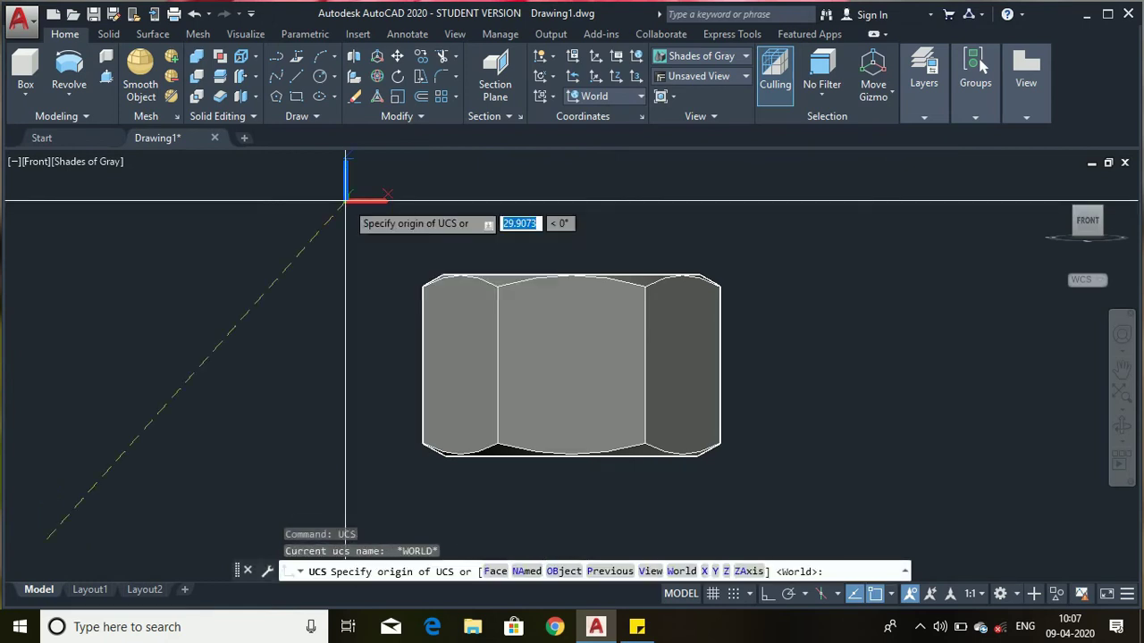
{"action": "key", "text": "Return"}
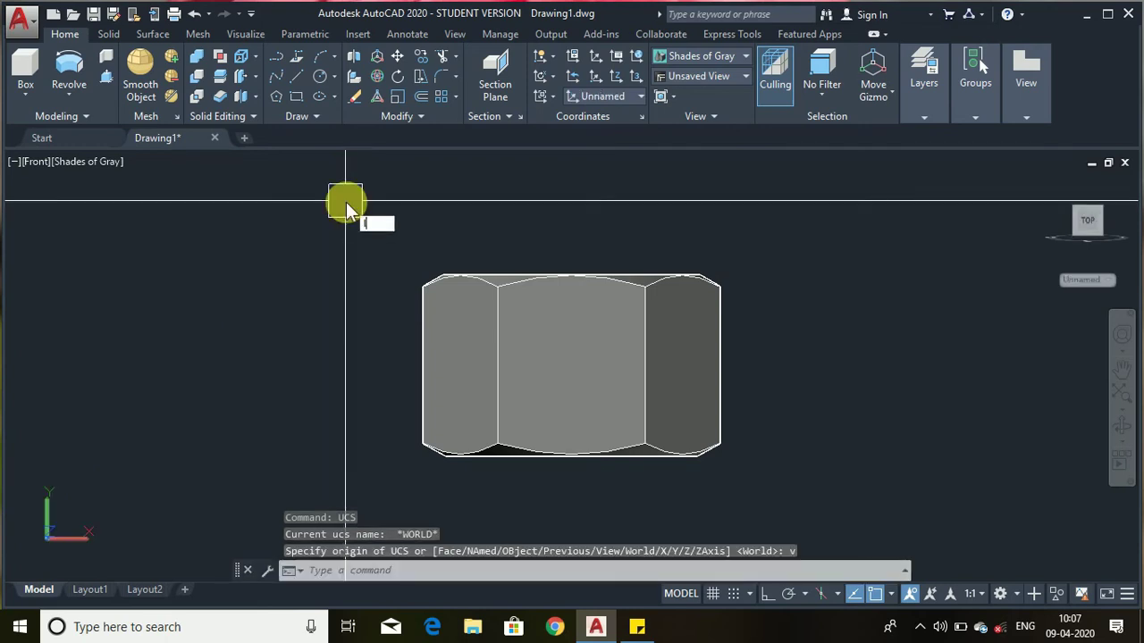
Draw a closed rectangle 3 units wide and 4 units high beside the nut, using lines with Ortho on.
{"action": "type", "text": "l"}
{"action": "key", "text": "Return"}
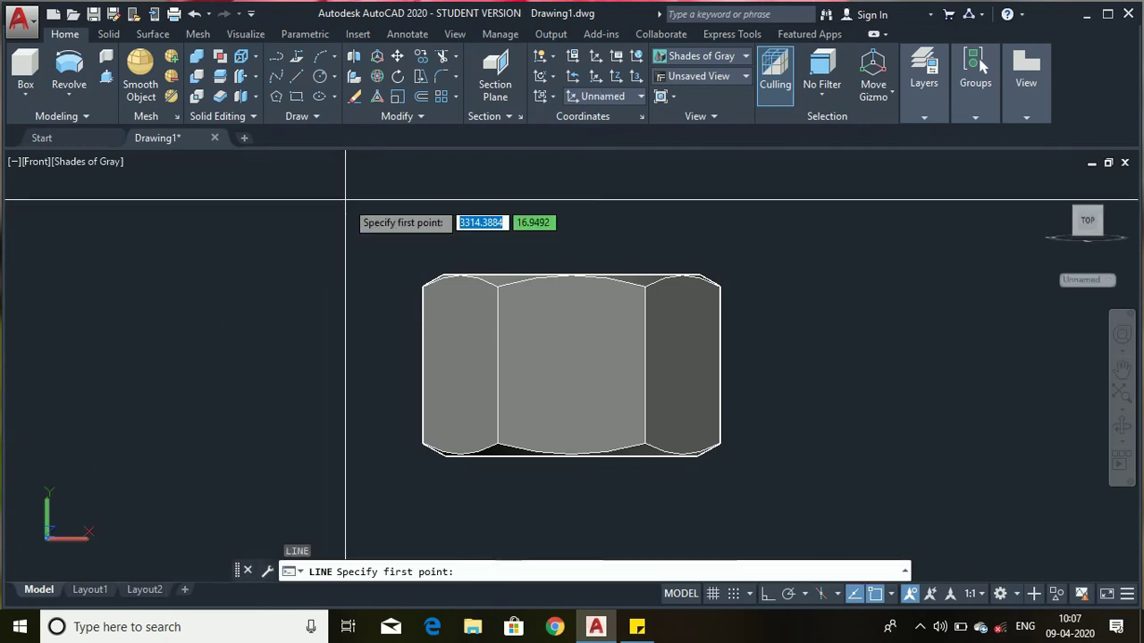
{"action": "left_click", "coordinate": [220, 240]}
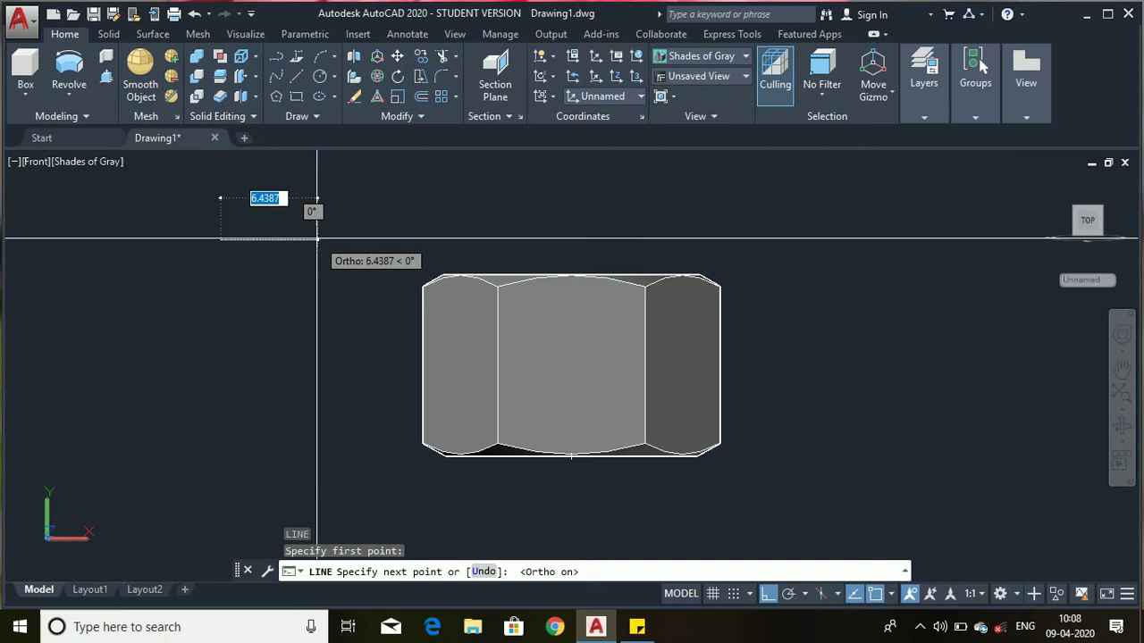
{"action": "key", "text": "Return"}
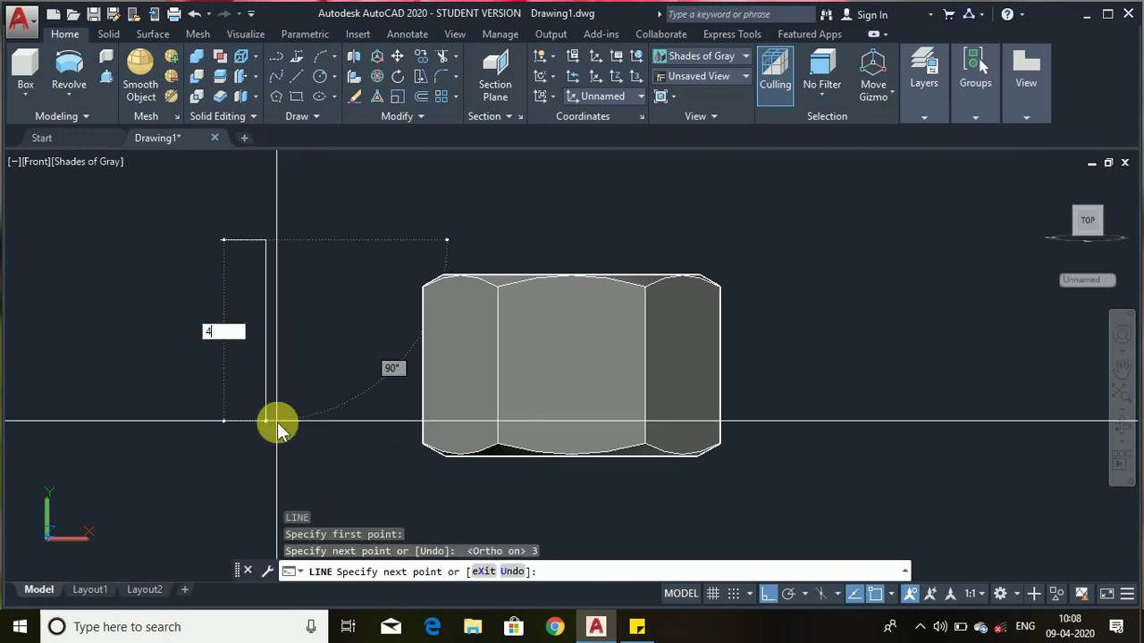
{"action": "key", "text": "Return"}
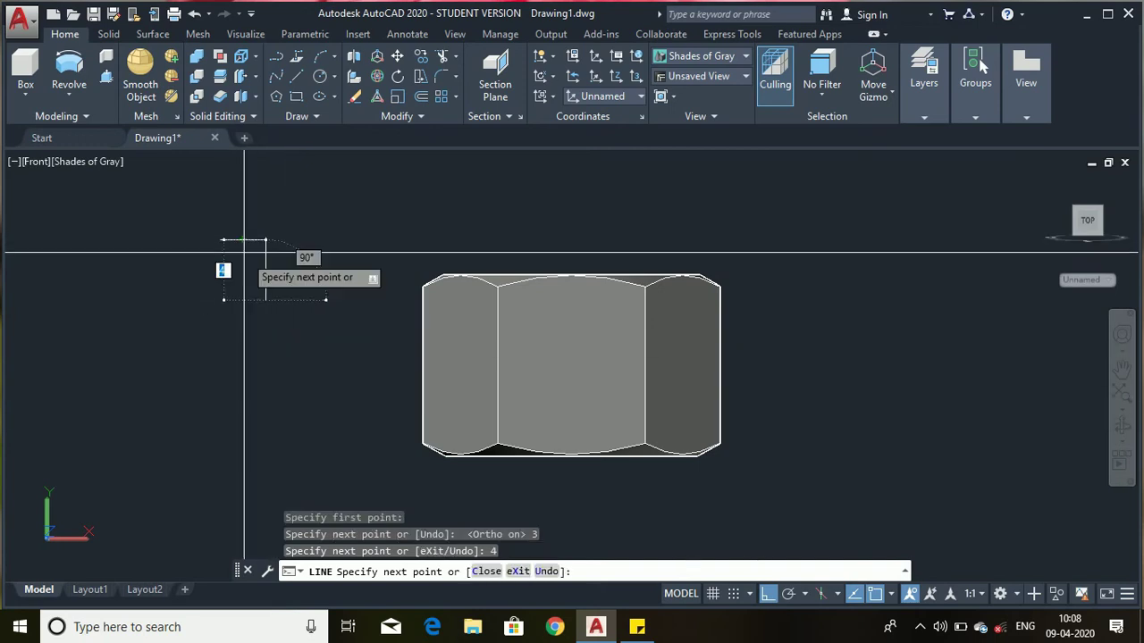
{"action": "left_click", "coordinate": [219, 301]}
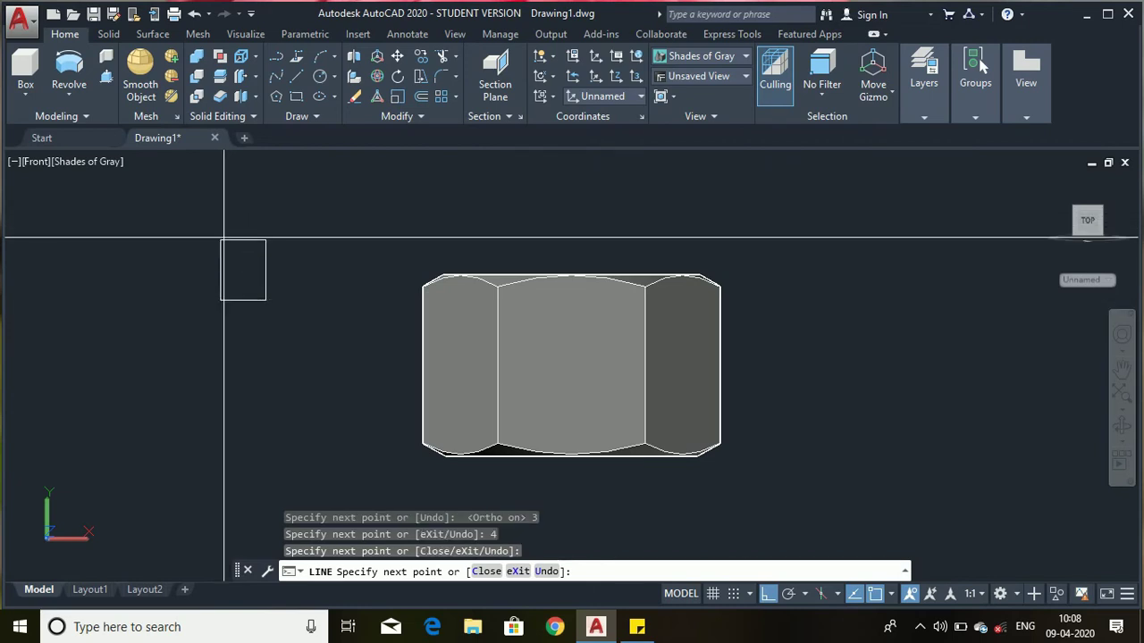
{"action": "key", "text": "Escape"}
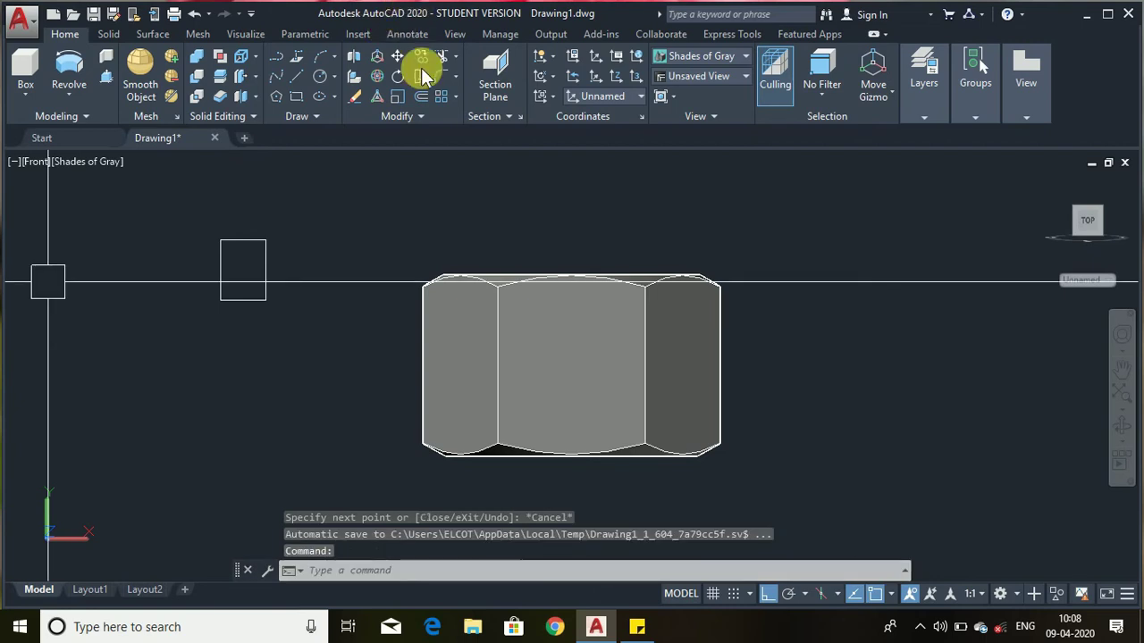
Add a Center, Start, End arc below the rectangle, centred on its lower edge's midpoint and spanning its lower corners.
{"action": "left_click", "coordinate": [328, 56]}
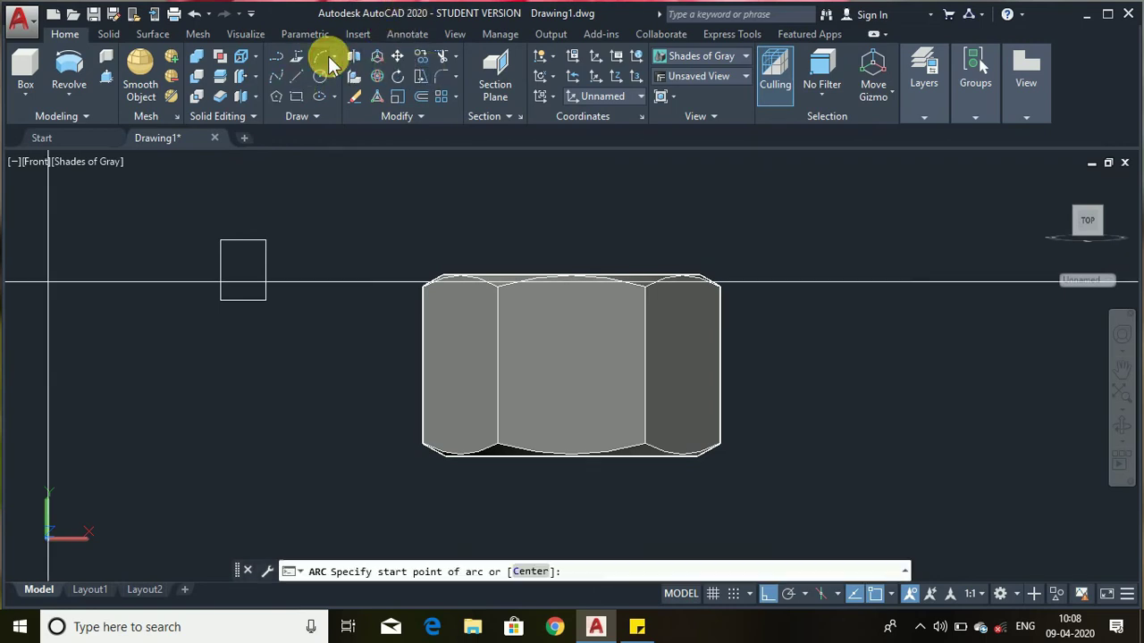
{"action": "left_click", "coordinate": [333, 59]}
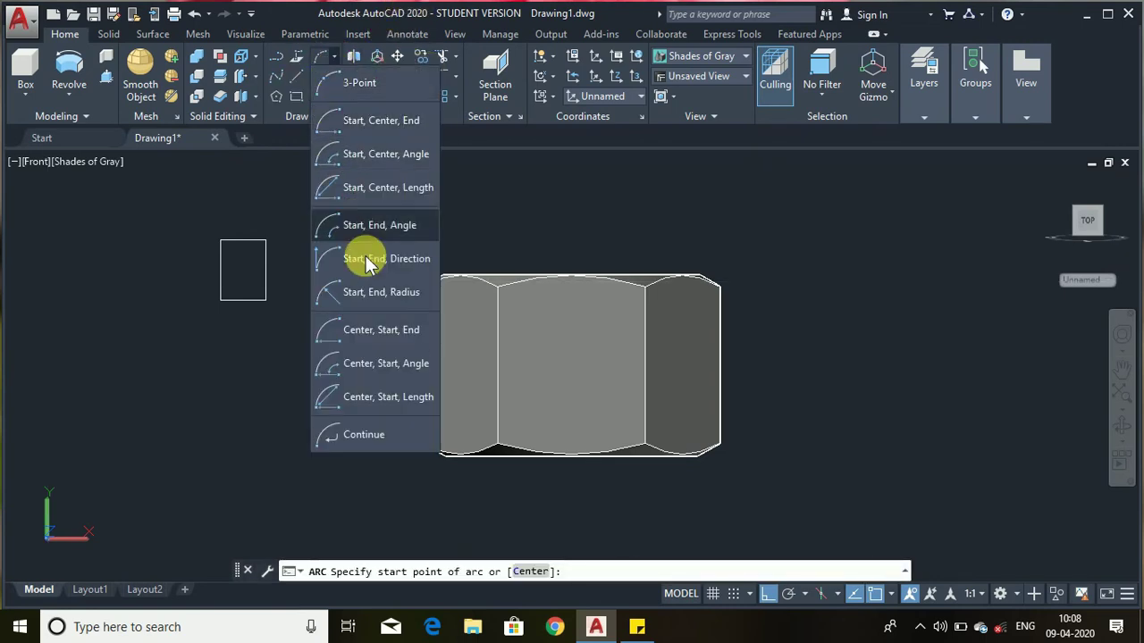
{"action": "left_click", "coordinate": [378, 332]}
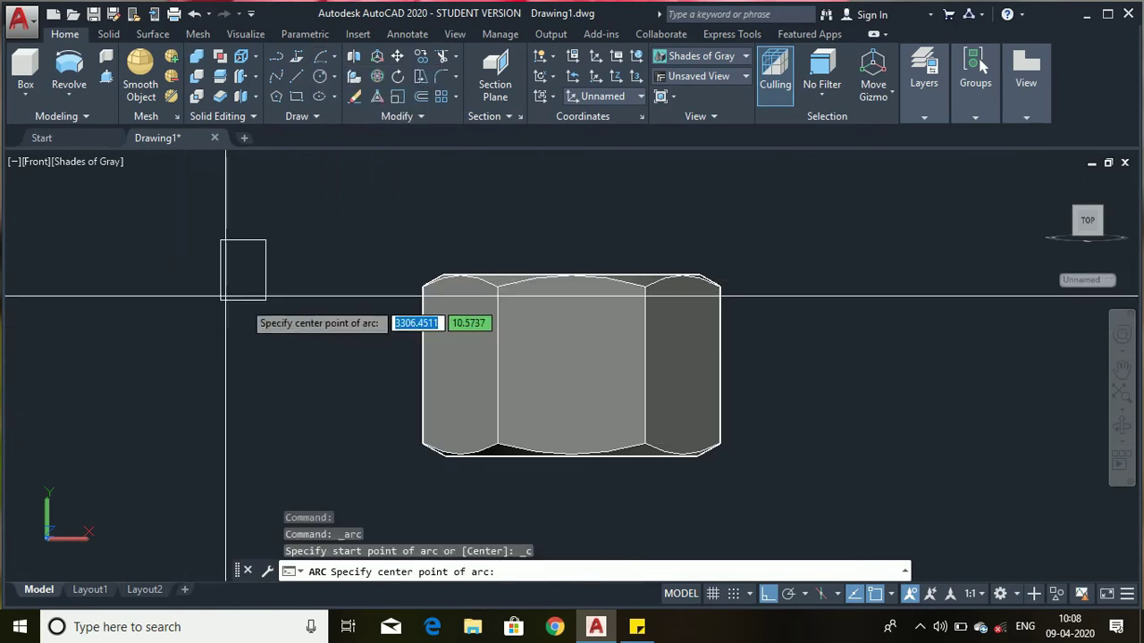
{"action": "scroll", "coordinate": [242, 300], "scroll_direction": "up", "scroll_amount": 3}
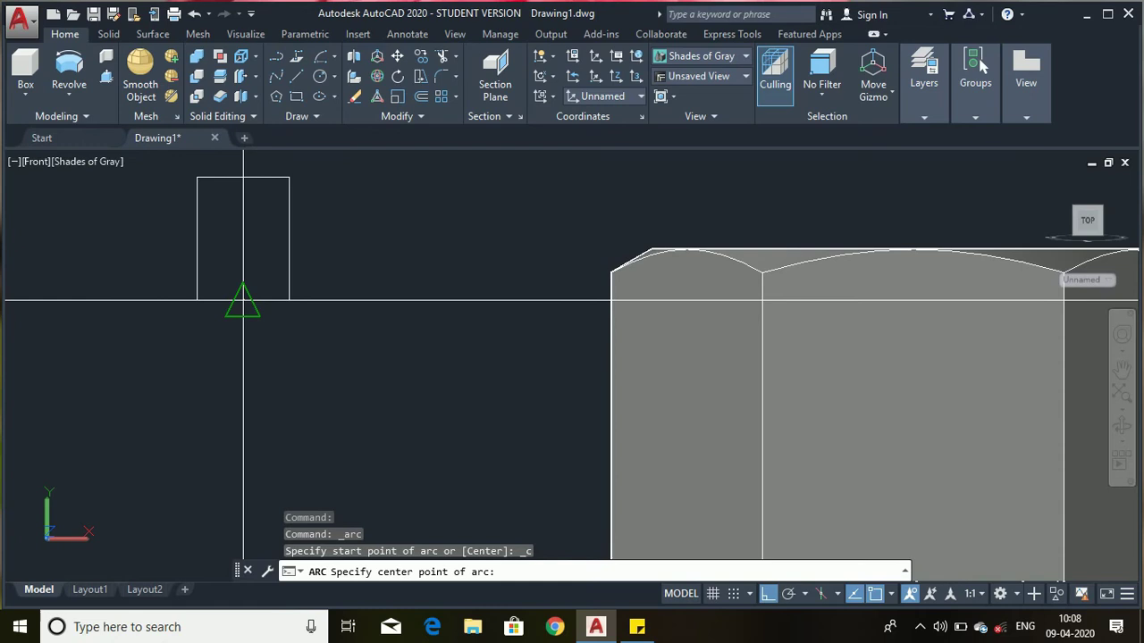
{"action": "left_click", "coordinate": [242, 300]}
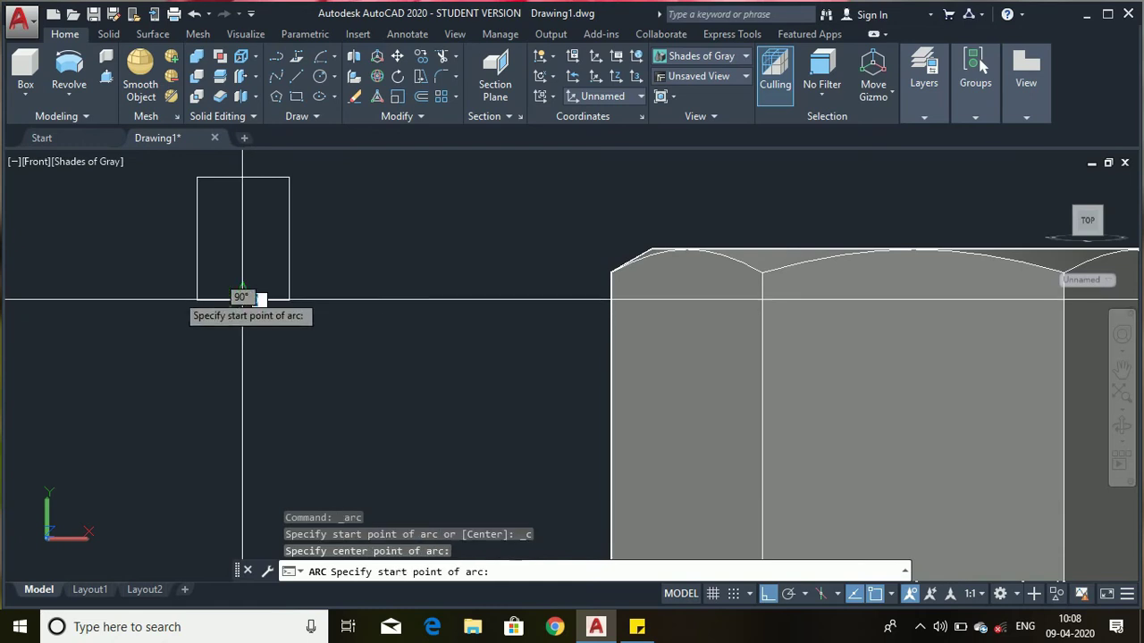
{"action": "left_click", "coordinate": [197, 300]}
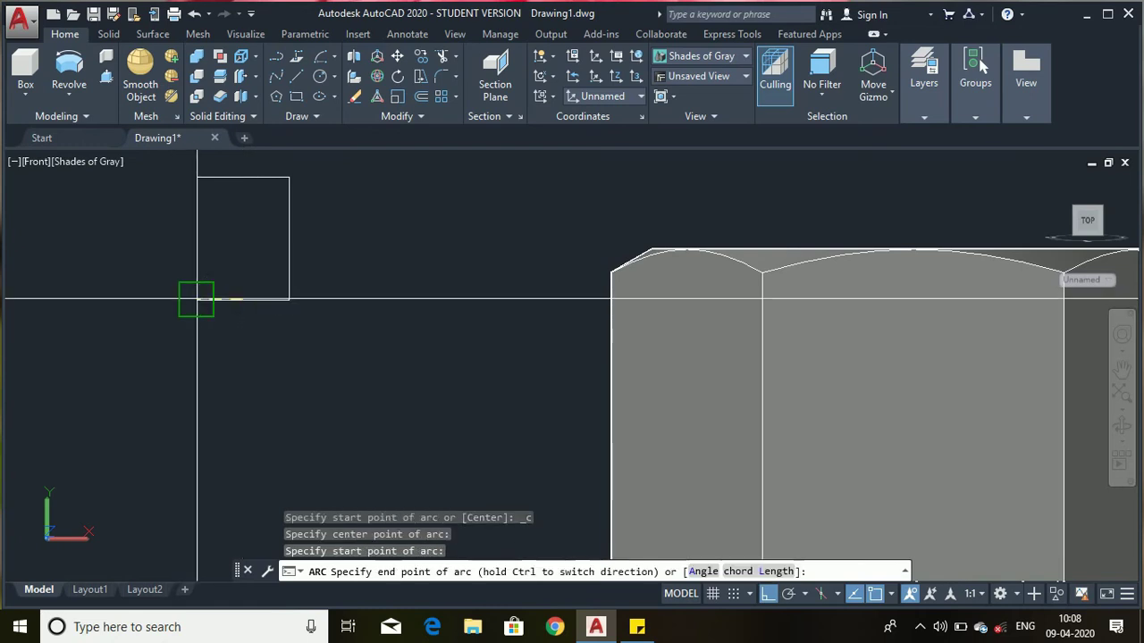
{"action": "left_click", "coordinate": [289, 302]}
{"action": "scroll", "coordinate": [290, 357], "scroll_direction": "down", "scroll_amount": 3}
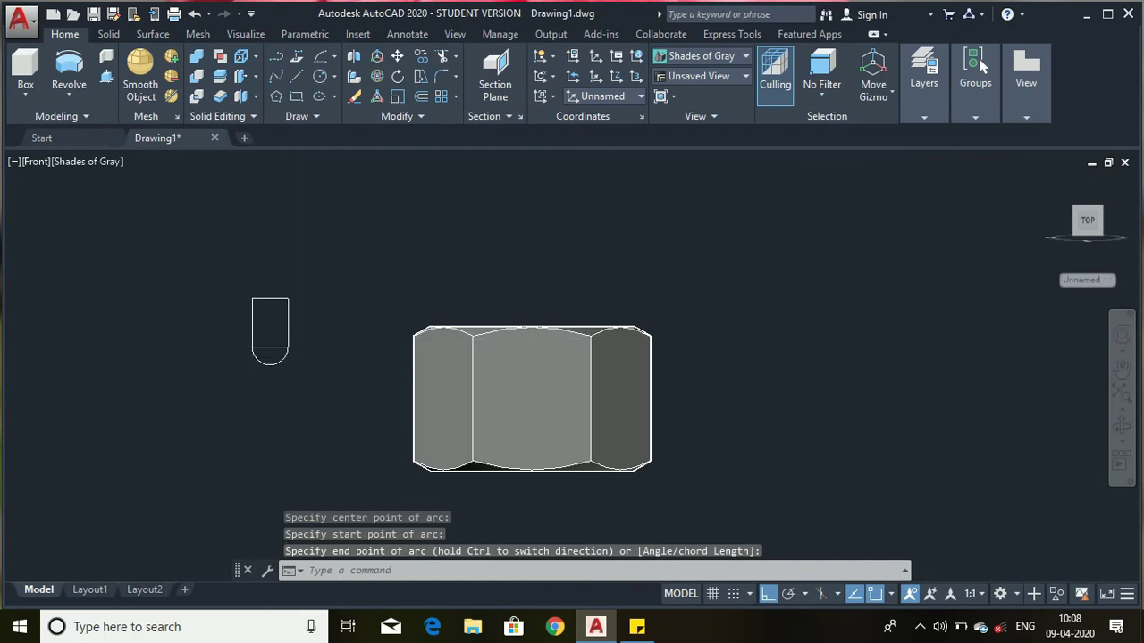
Delete the rectangle's lower line between the straight sides and the arc.
{"action": "scroll", "coordinate": [259, 339], "scroll_direction": "up", "scroll_amount": 3}
{"action": "left_click", "coordinate": [268, 339]}
{"action": "key", "text": "Delete"}
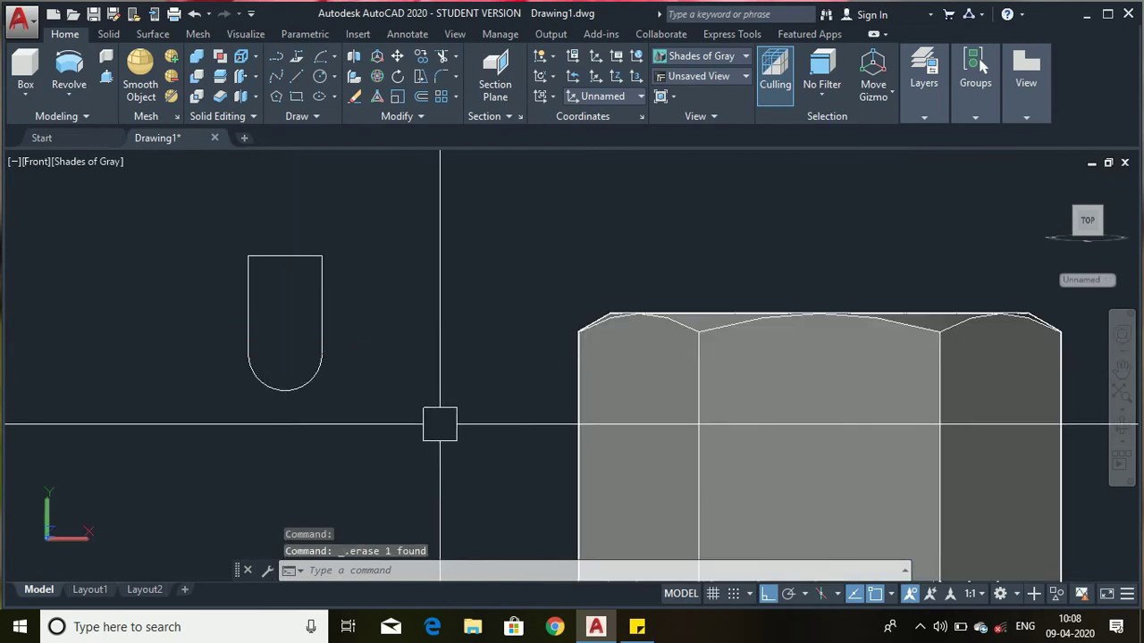
Join the three remaining lines and the arc into a single closed polyline.
{"action": "type", "text": "join"}
{"action": "key", "text": "Return"}
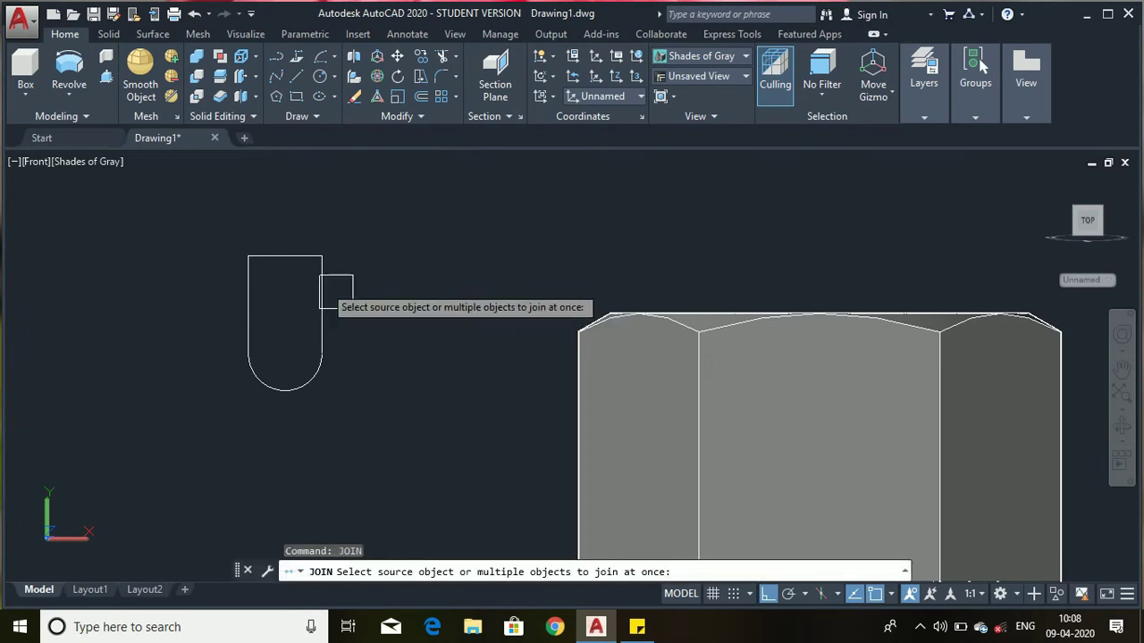
{"action": "left_click", "coordinate": [202, 214]}
{"action": "left_click", "coordinate": [436, 447]}
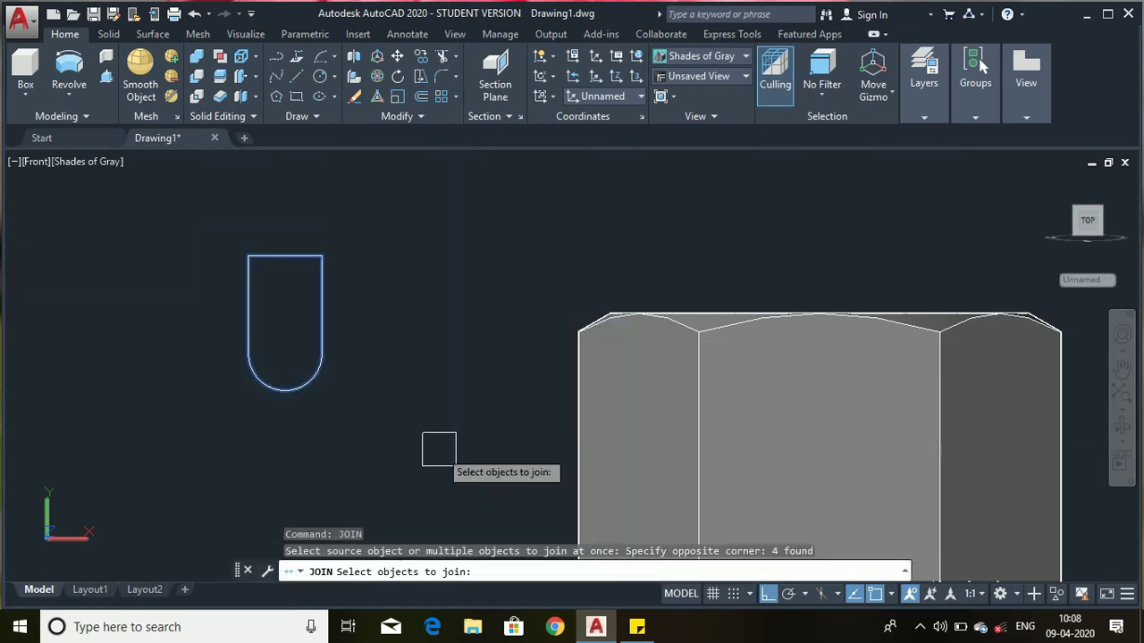
{"action": "key", "text": "Return"}
{"action": "scroll", "coordinate": [313, 363], "scroll_direction": "down", "scroll_amount": 4}
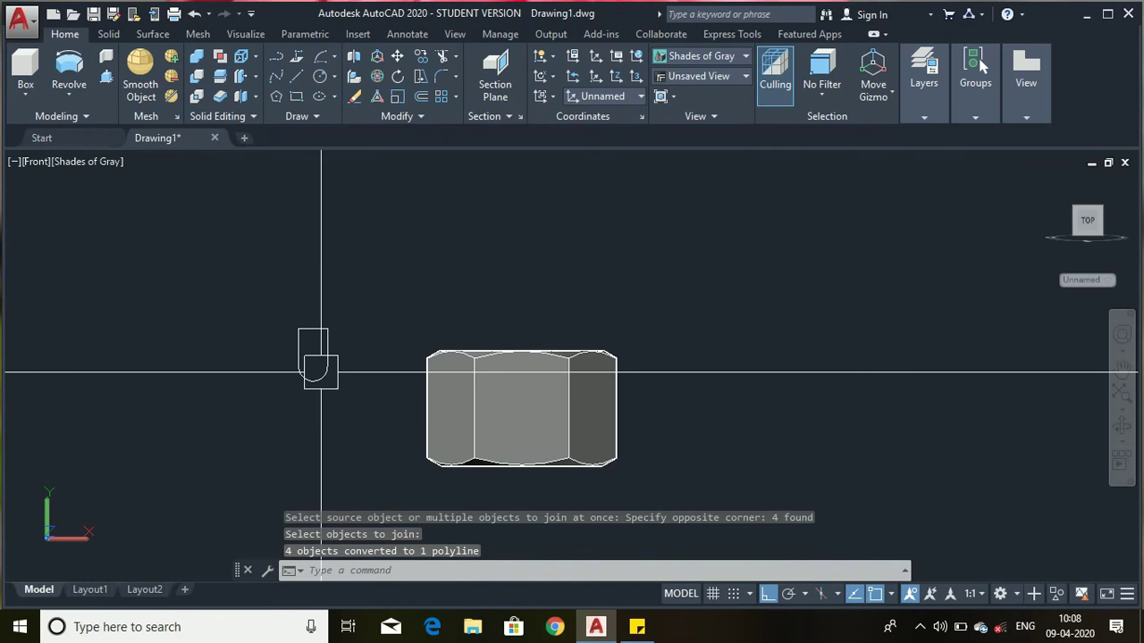
Move the rounded profile along the Y axis to beside the nut and zoom to the drawing's extents.
{"action": "left_click", "coordinate": [661, 96]}
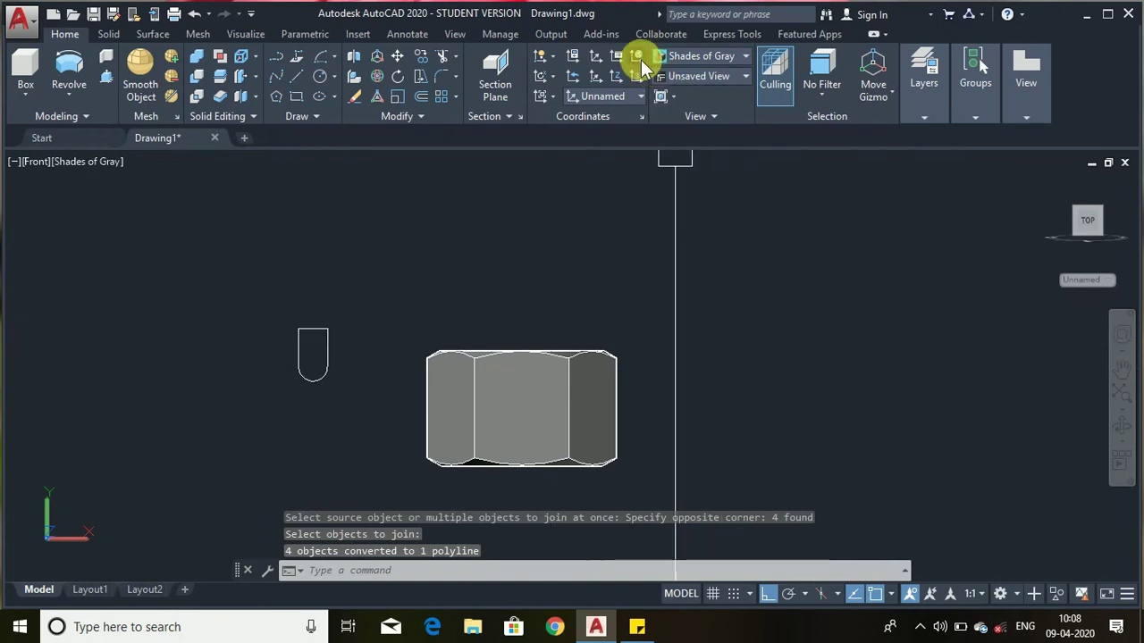
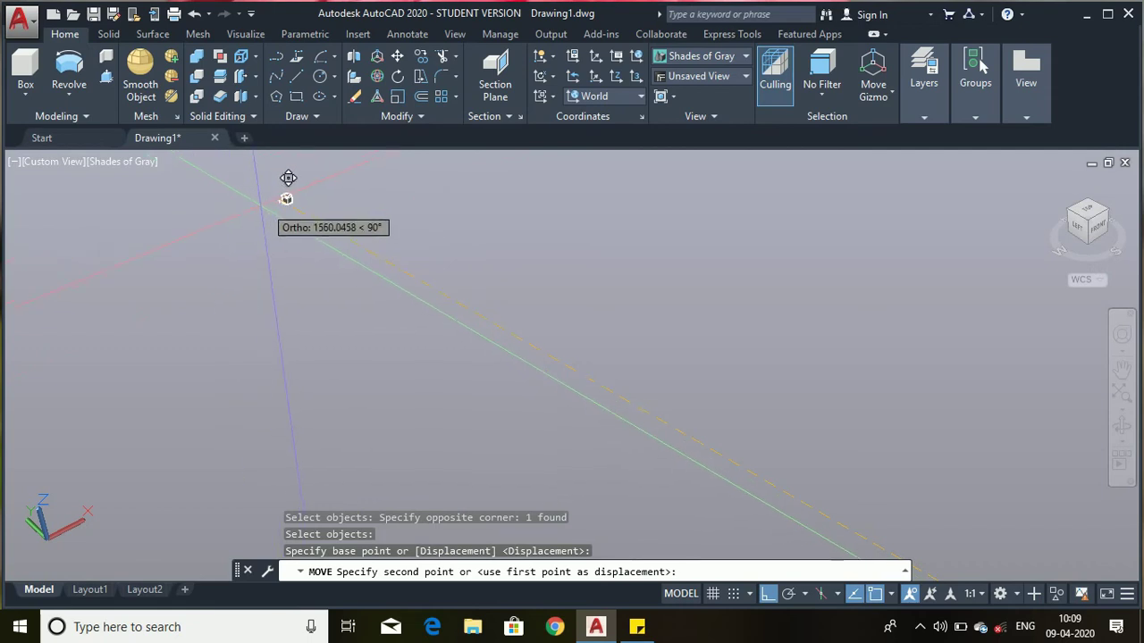
{"action": "left_click", "coordinate": [254, 207]}
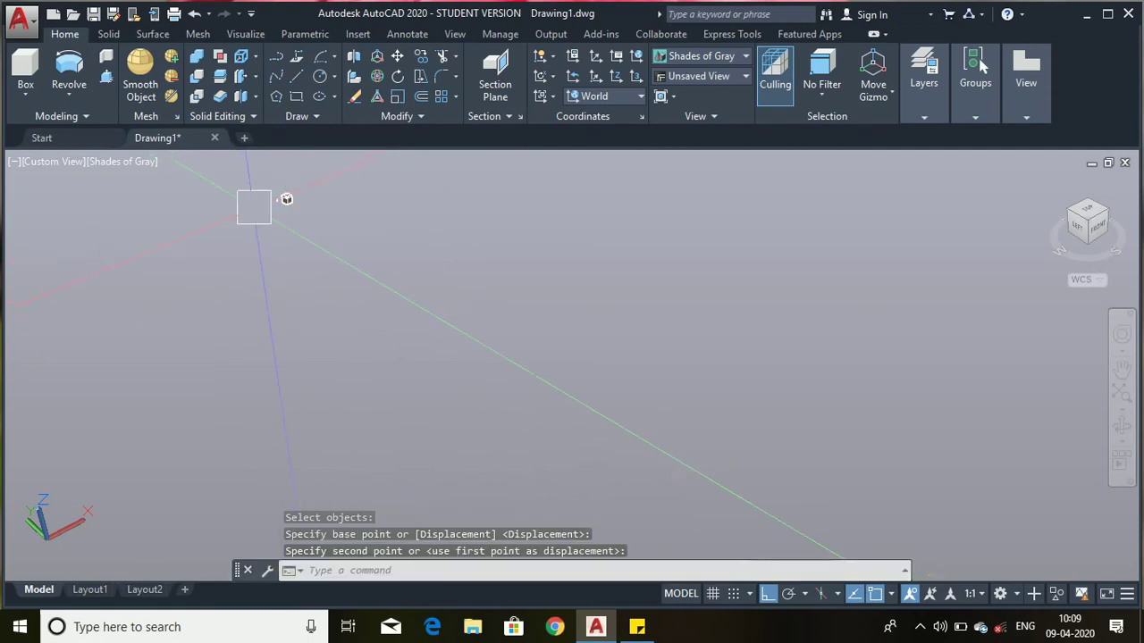
{"action": "type", "text": "z"}
{"action": "key", "text": "Return"}
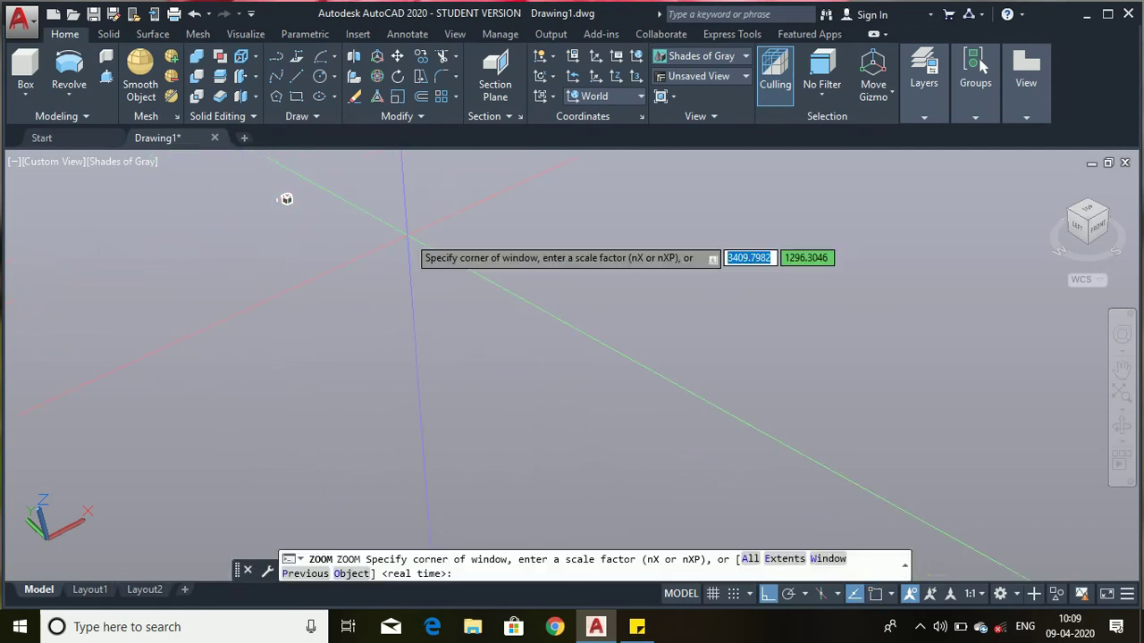
{"action": "key", "text": "Return"}
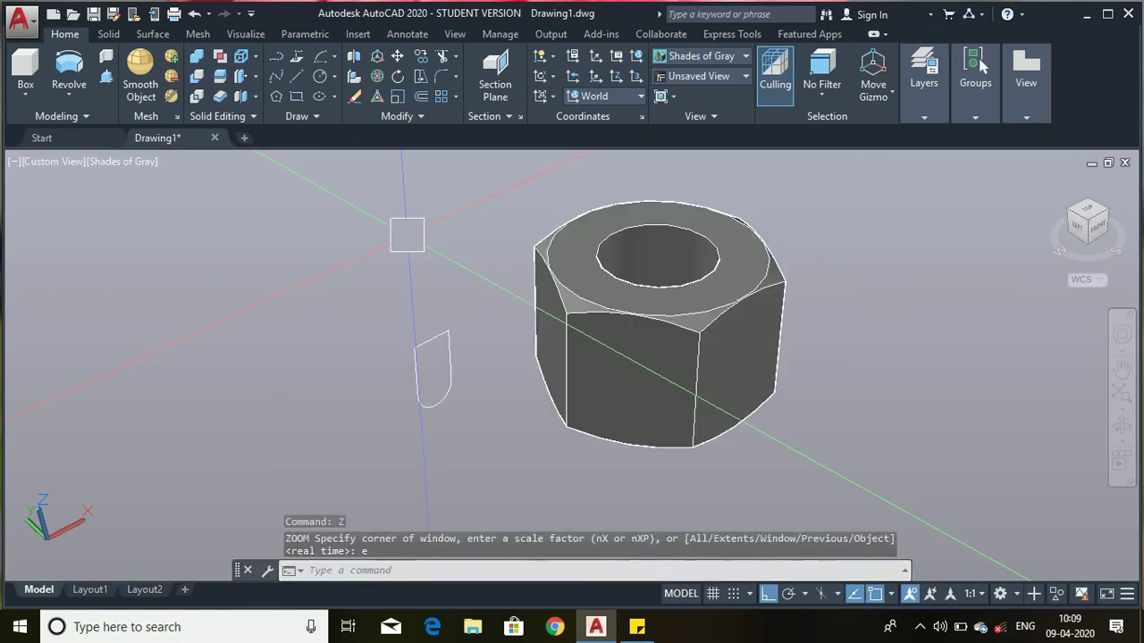
Switch the view projection from Perspective to Parallel.
{"action": "right_click", "coordinate": [1107, 235]}
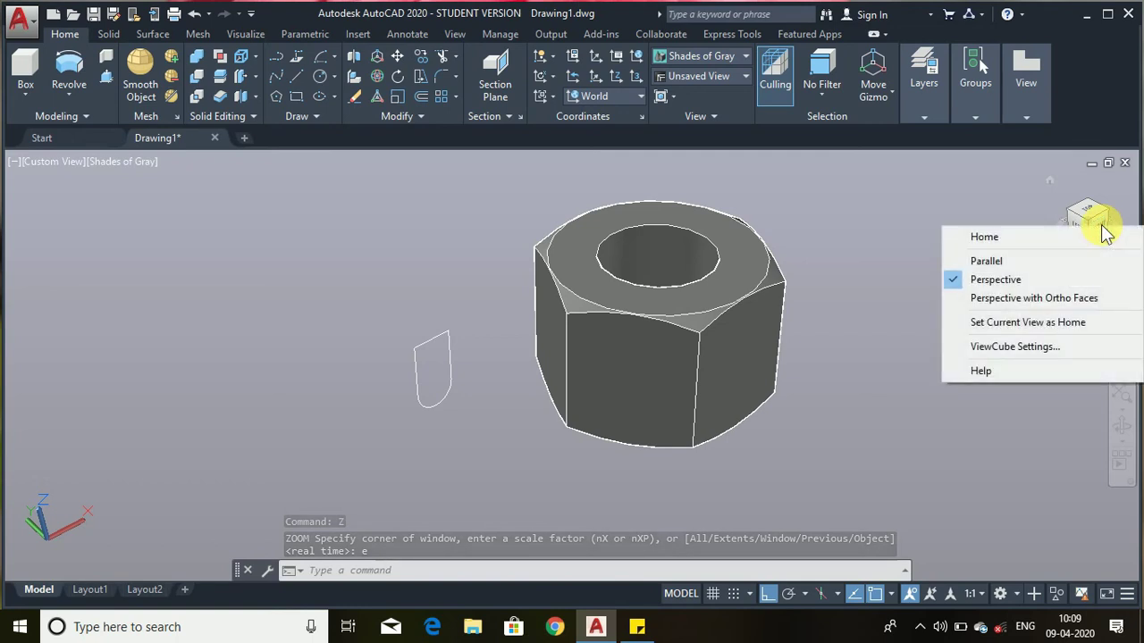
{"action": "left_click", "coordinate": [1065, 259]}
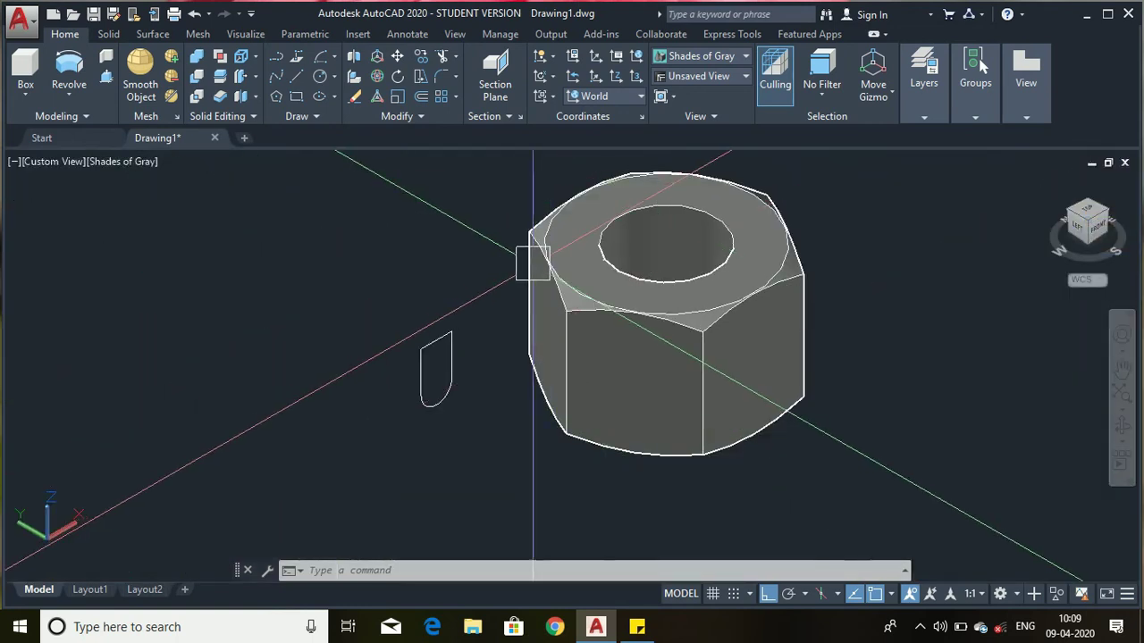
{"action": "key", "text": "Return"}
{"action": "key", "text": "Escape"}
Move the rounded profile from its top edge's midpoint to the centre of the hole on the nut's top face.
{"action": "type", "text": "m"}
{"action": "key", "text": "Return"}
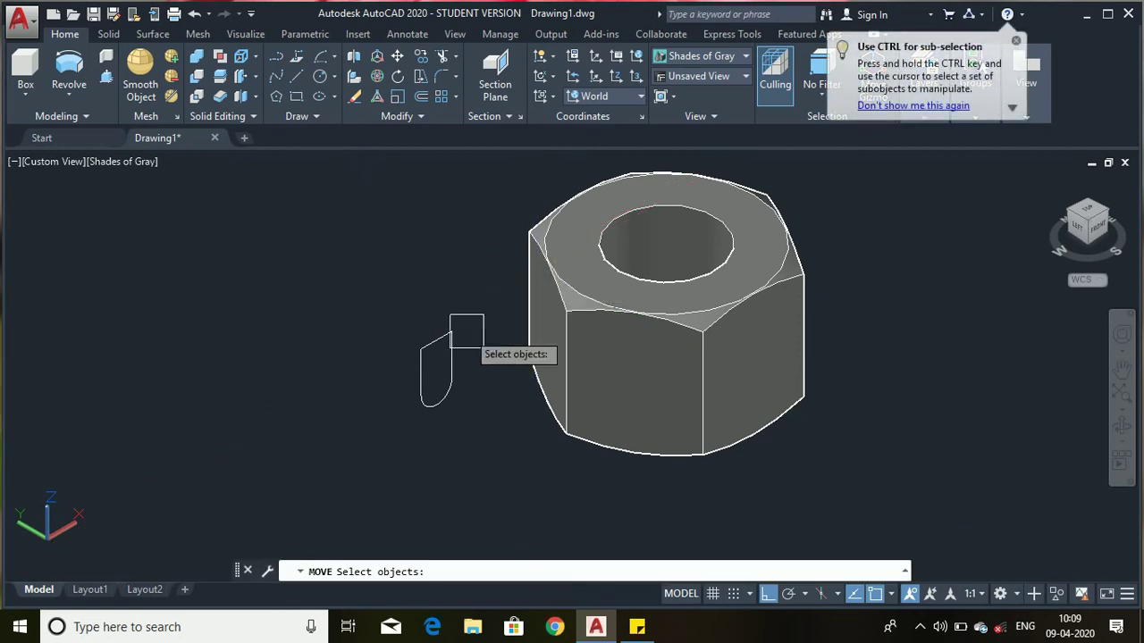
{"action": "left_click", "coordinate": [462, 340]}
{"action": "key", "text": "Return"}
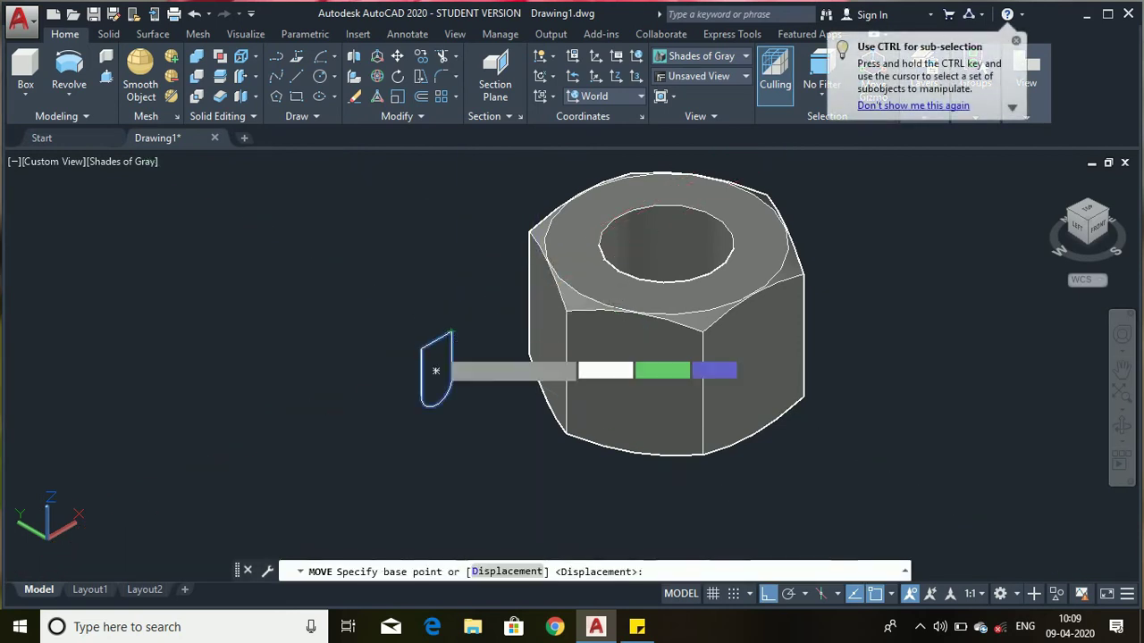
{"action": "left_click", "coordinate": [436, 369]}
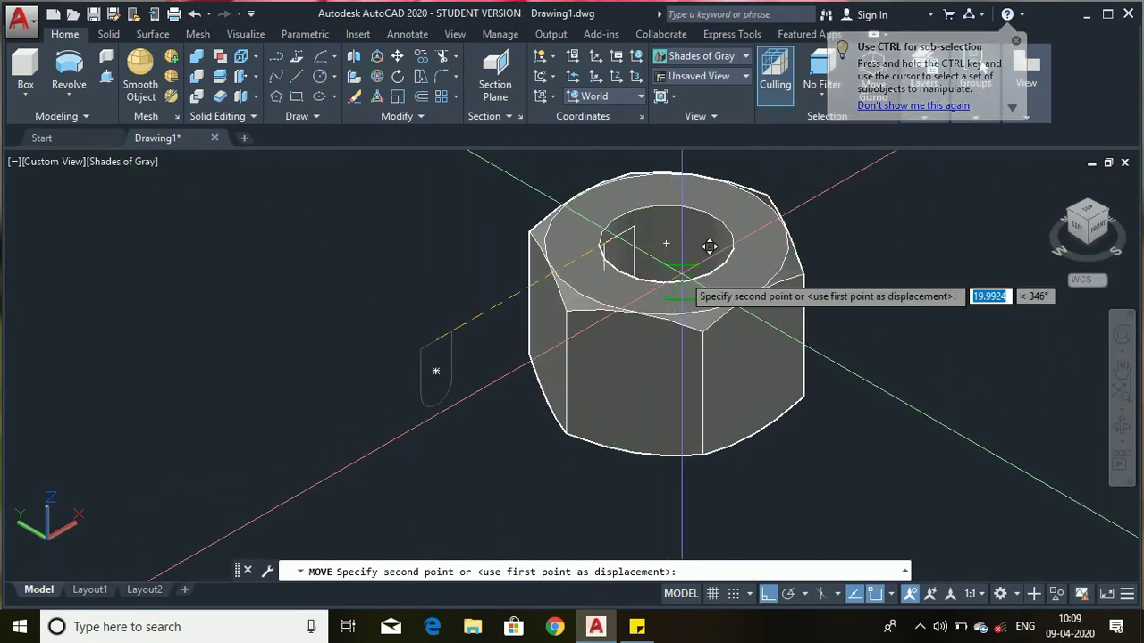
{"action": "left_click", "coordinate": [688, 219]}
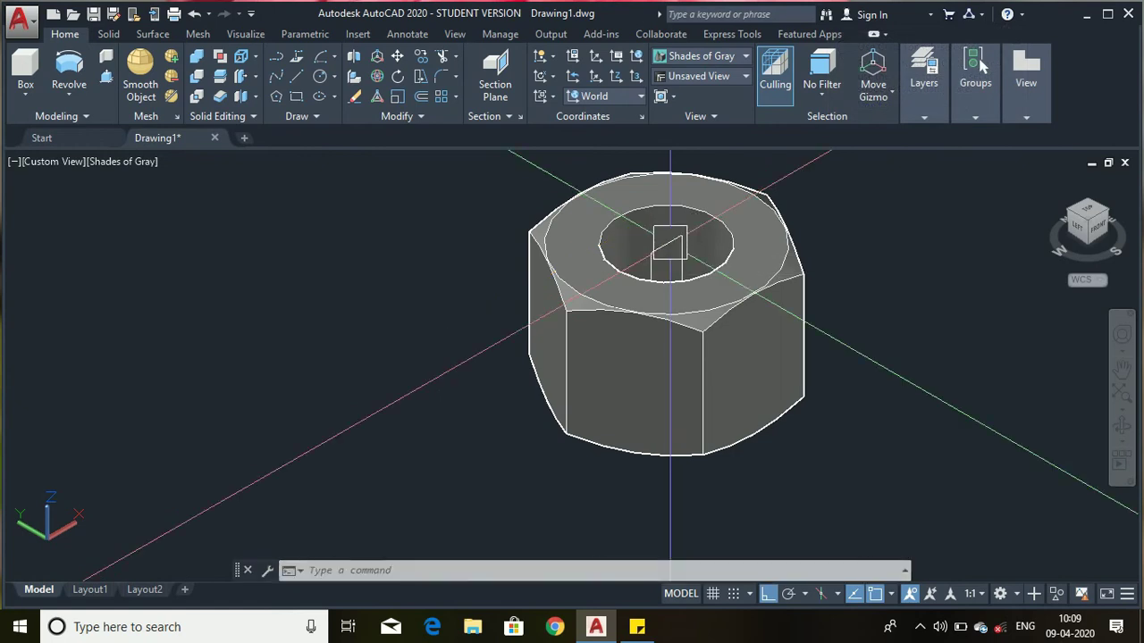
Extrude the rounded profile backwards from the hole's centre, well past the nut's outer side.
{"action": "left_click", "coordinate": [79, 91]}
{"action": "left_click", "coordinate": [82, 132]}
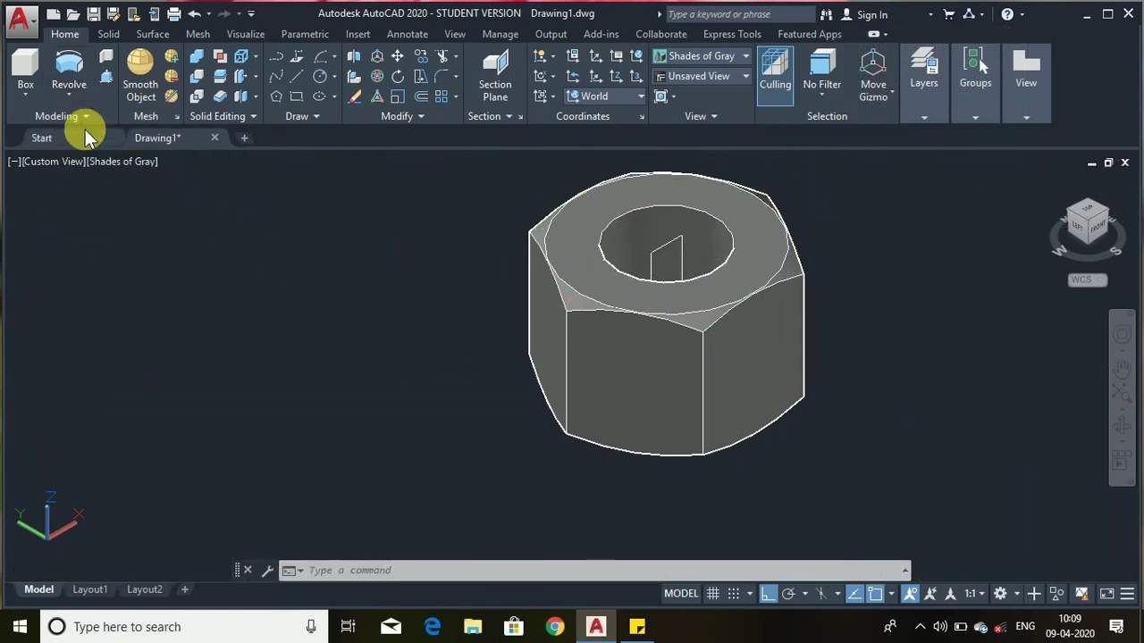
{"action": "scroll", "coordinate": [673, 250], "scroll_direction": "up", "scroll_amount": 4}
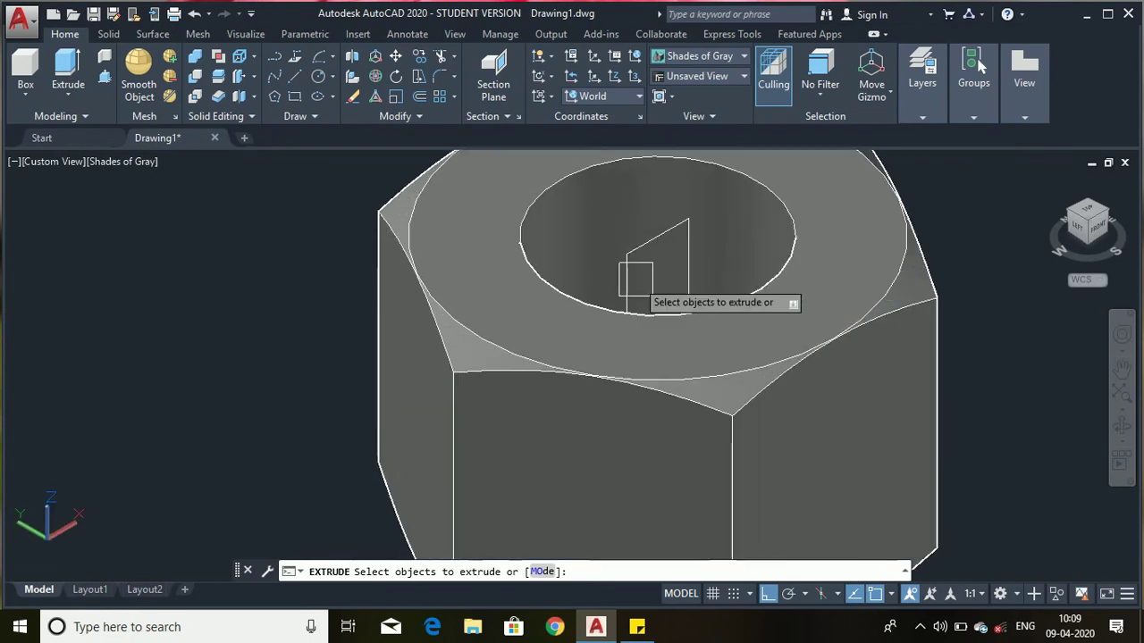
{"action": "scroll", "coordinate": [635, 251], "scroll_direction": "up", "scroll_amount": 2}
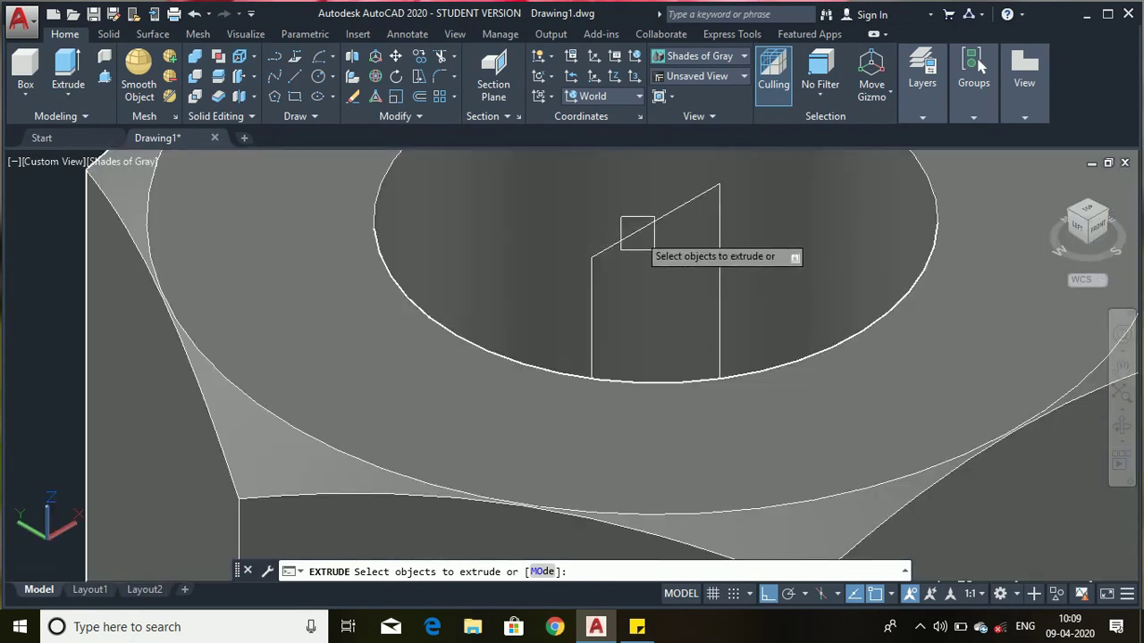
{"action": "left_click", "coordinate": [638, 234]}
{"action": "scroll", "coordinate": [637, 295], "scroll_direction": "down", "scroll_amount": 1}
{"action": "key", "text": "Return"}
{"action": "scroll", "coordinate": [634, 312], "scroll_direction": "down", "scroll_amount": 5}
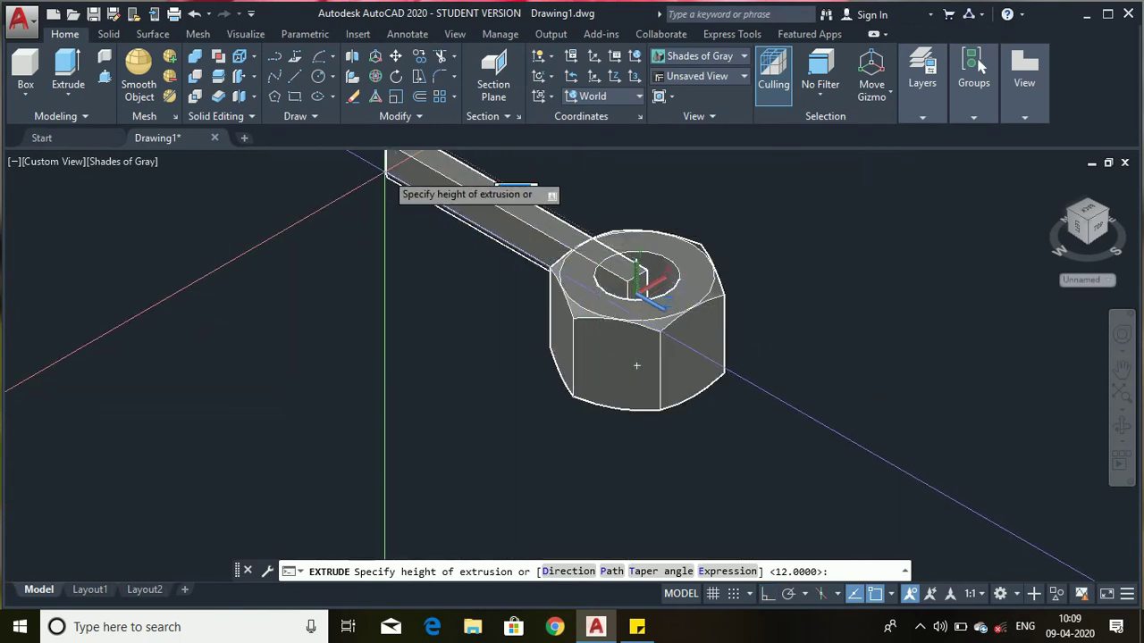
{"action": "left_click", "coordinate": [385, 170]}
{"action": "scroll", "coordinate": [679, 340], "scroll_direction": "down", "scroll_amount": 2}
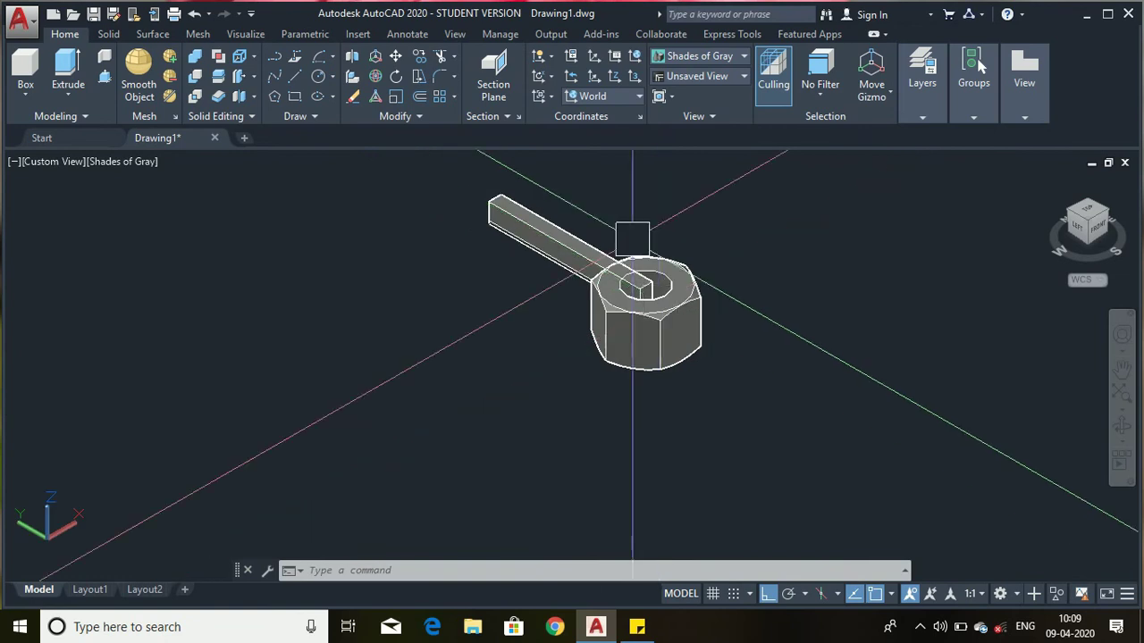
Move the extruded rounded bar along the Y axis so it spans the nut's hole and protrudes on both sides.
{"action": "scroll", "coordinate": [632, 237], "scroll_direction": "up", "scroll_amount": 3}
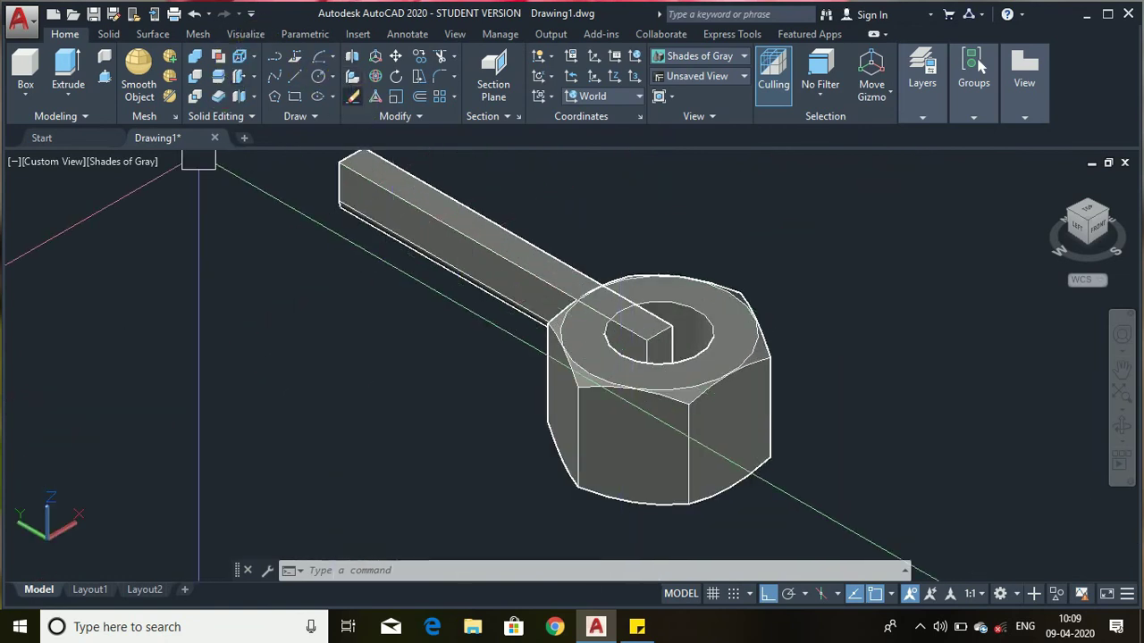
{"action": "left_click", "coordinate": [482, 255]}
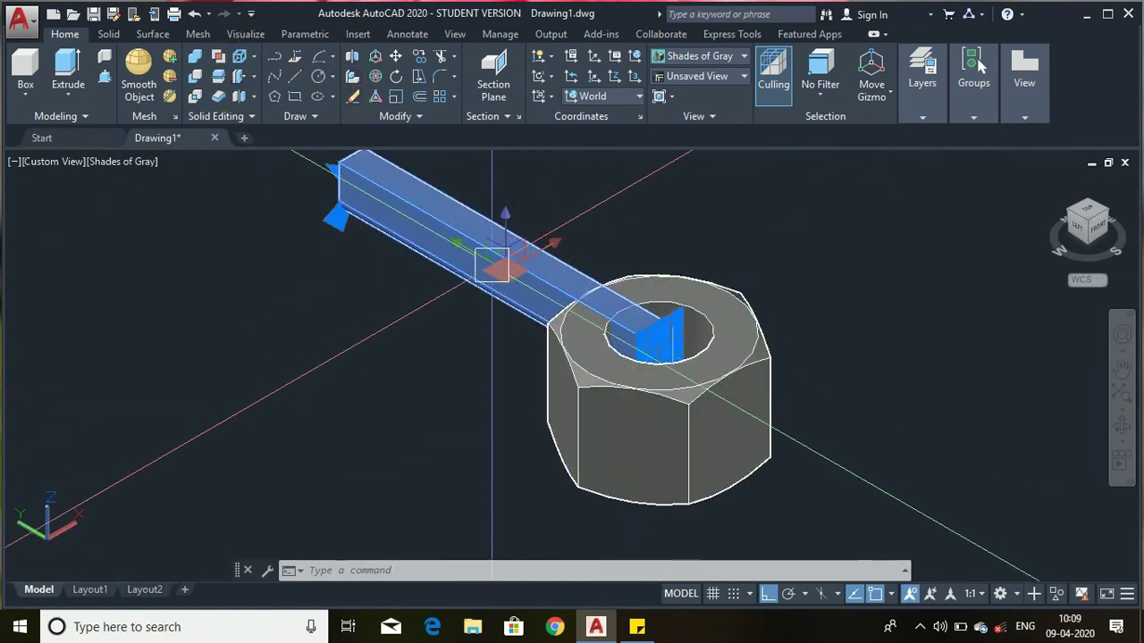
{"action": "scroll", "coordinate": [475, 268], "scroll_direction": "up", "scroll_amount": 2}
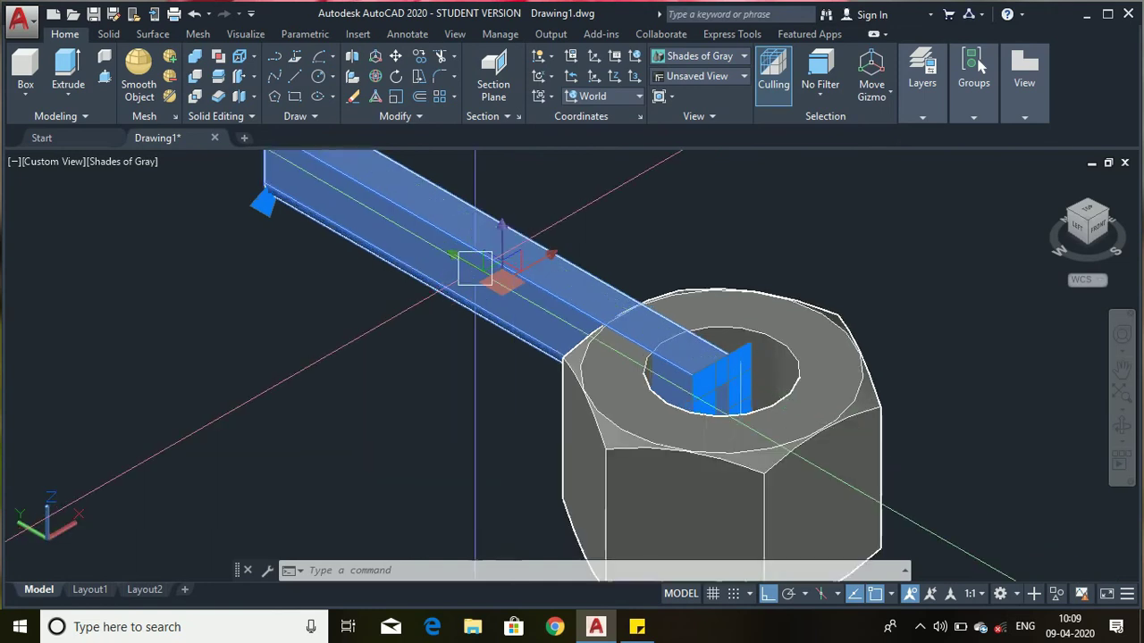
{"action": "scroll", "coordinate": [474, 266], "scroll_direction": "up", "scroll_amount": 3}
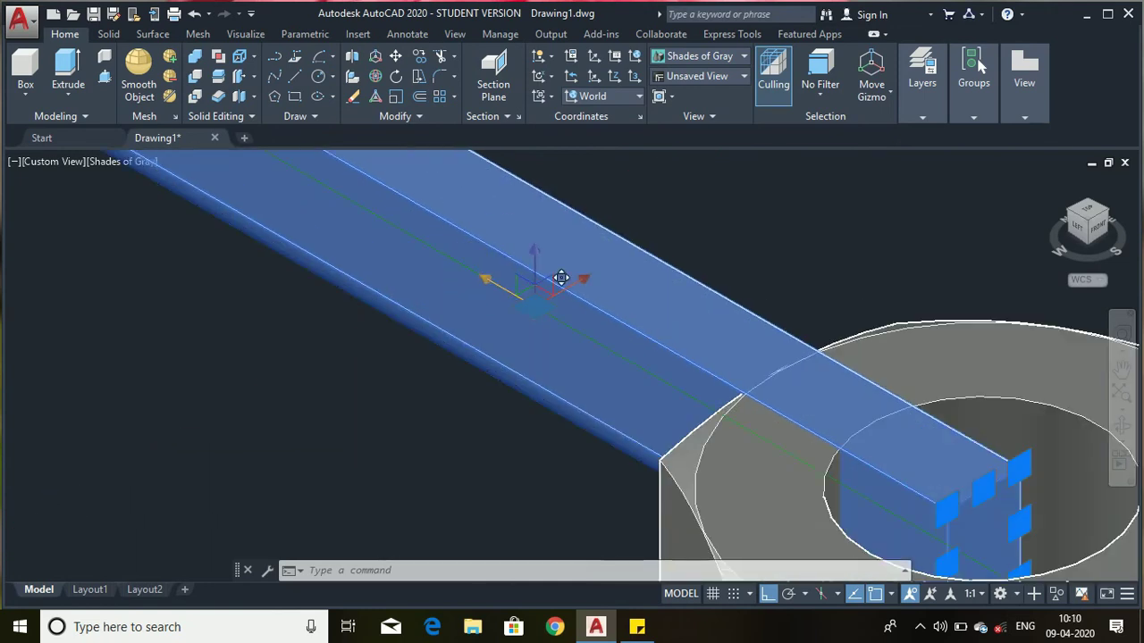
{"action": "left_click", "coordinate": [533, 284]}
{"action": "scroll", "coordinate": [554, 277], "scroll_direction": "down", "scroll_amount": 5}
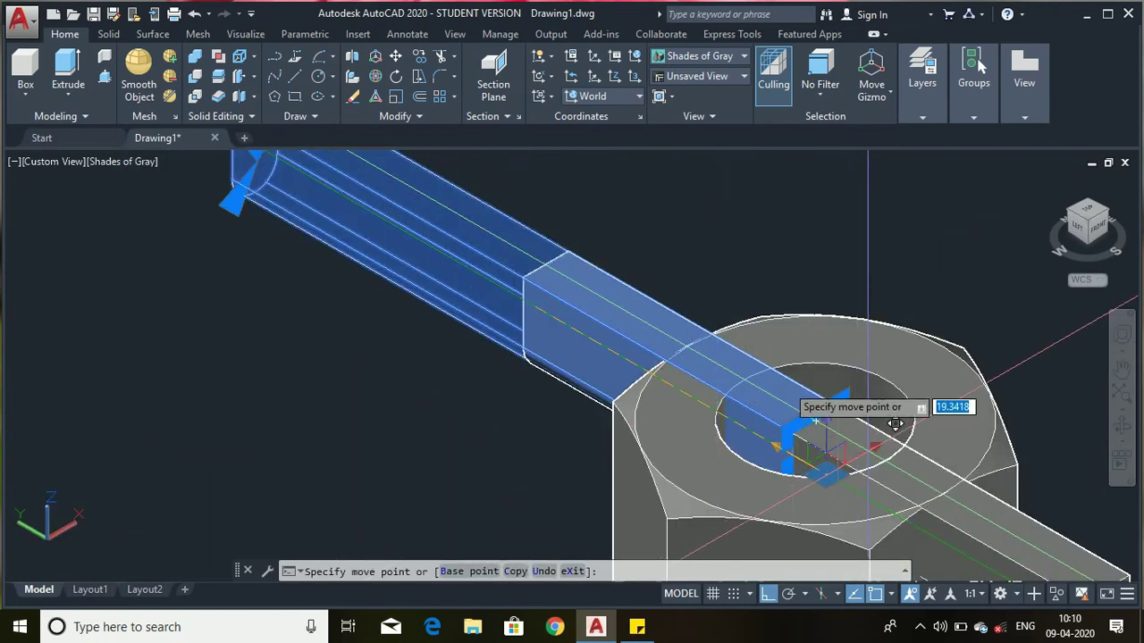
{"action": "scroll", "coordinate": [895, 423], "scroll_direction": "down", "scroll_amount": 4}
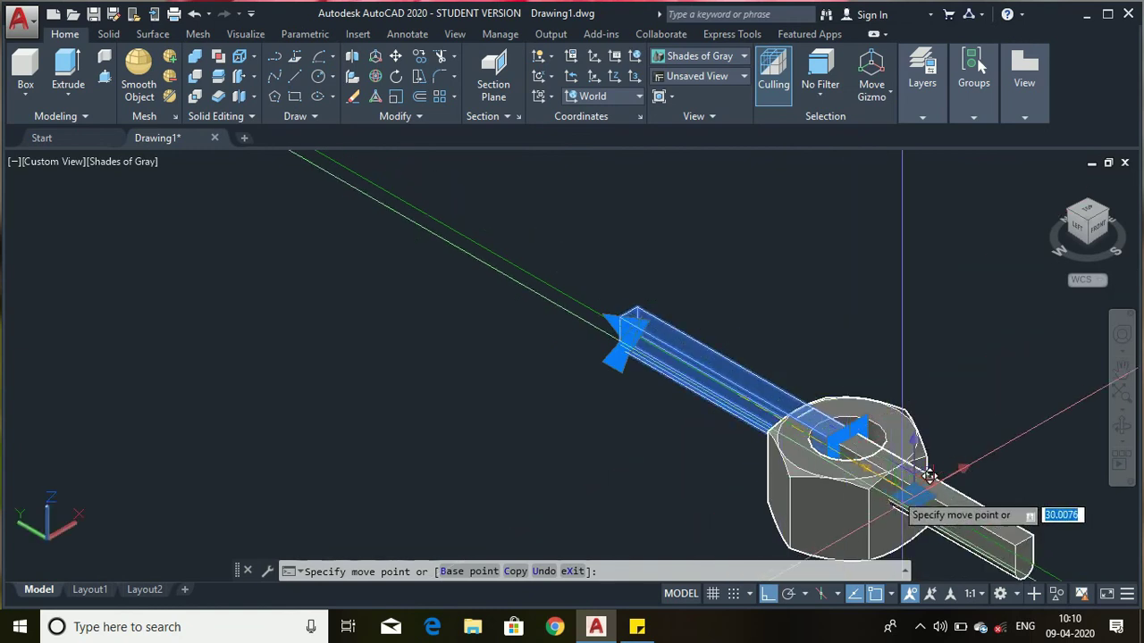
{"action": "left_click", "coordinate": [865, 416]}
{"action": "scroll", "coordinate": [952, 357], "scroll_direction": "down", "scroll_amount": 3}
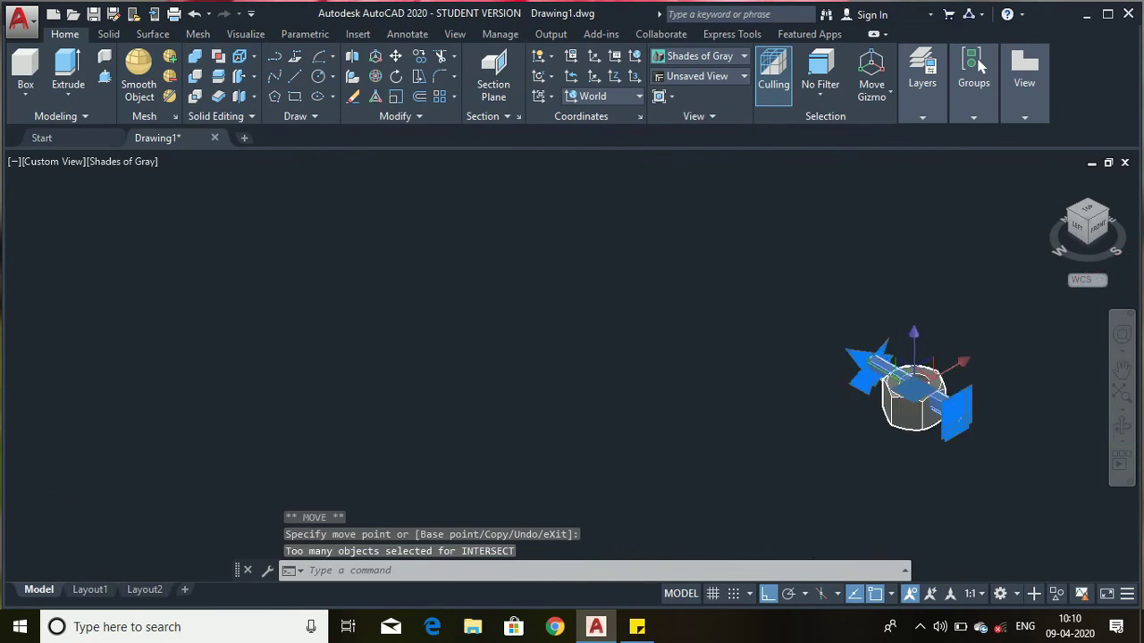
{"action": "scroll", "coordinate": [1031, 395], "scroll_direction": "up", "scroll_amount": 5}
{"action": "key", "text": "Escape"}
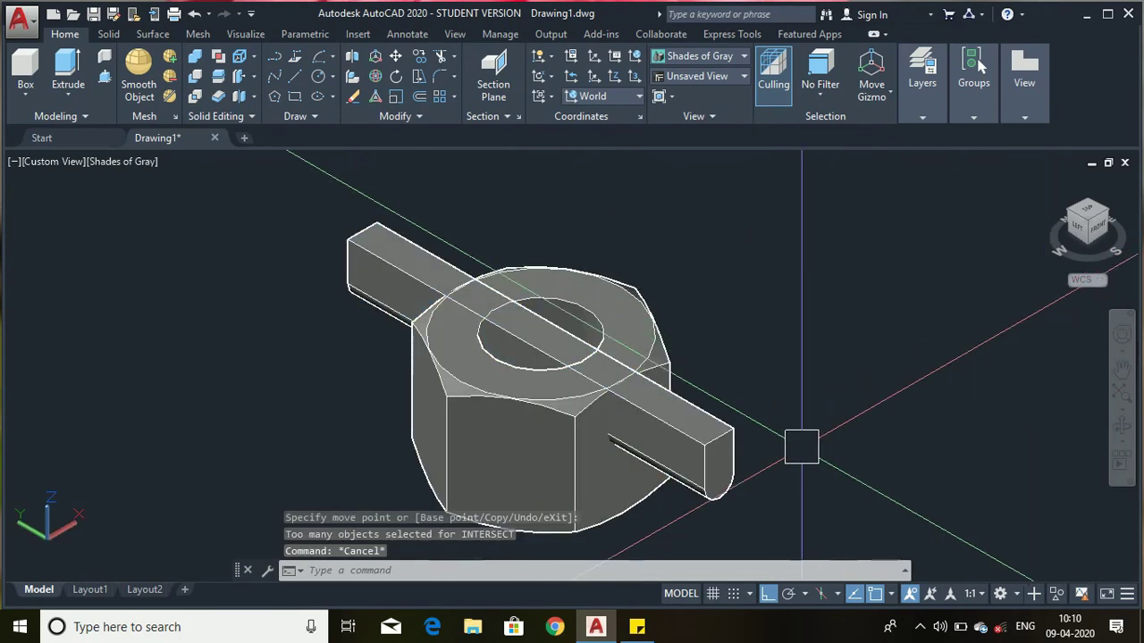
Create a polar array of the bar around the vertical axis of rotation through the centre of the nut's hole.
{"action": "type", "text": "ARRAY"}
{"action": "key", "text": "Return"}
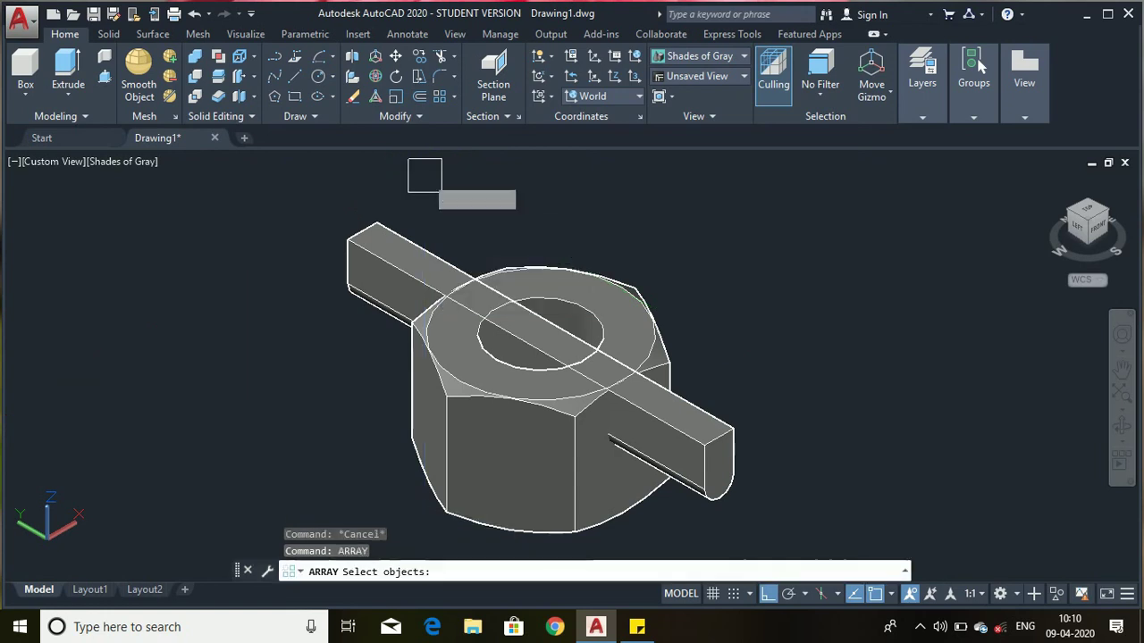
{"action": "left_click", "coordinate": [393, 268]}
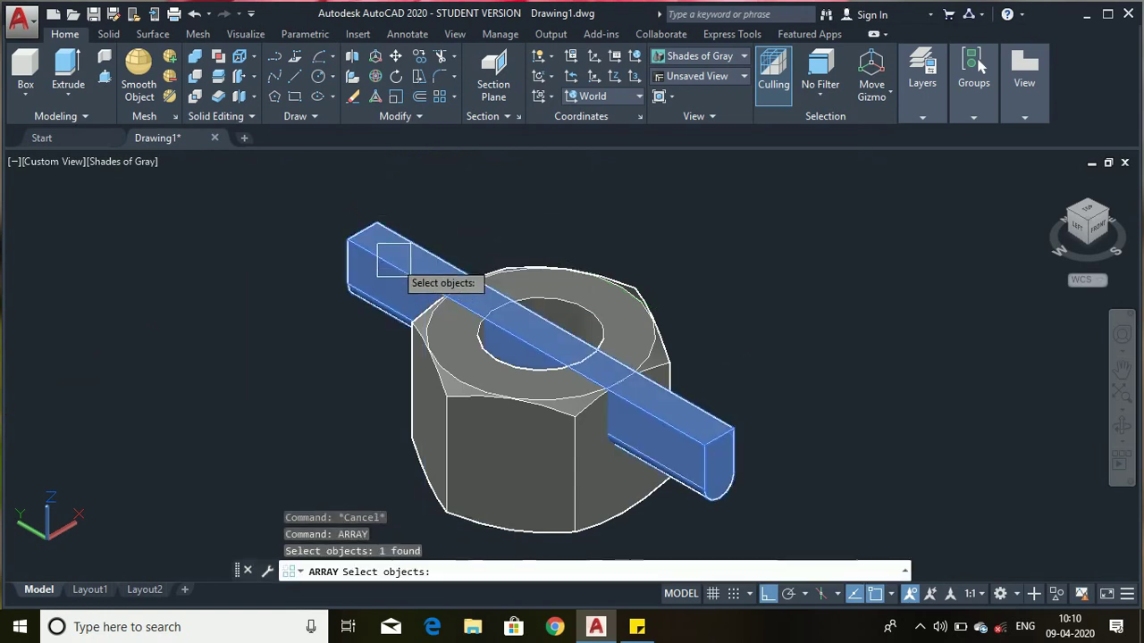
{"action": "key", "text": "Return"}
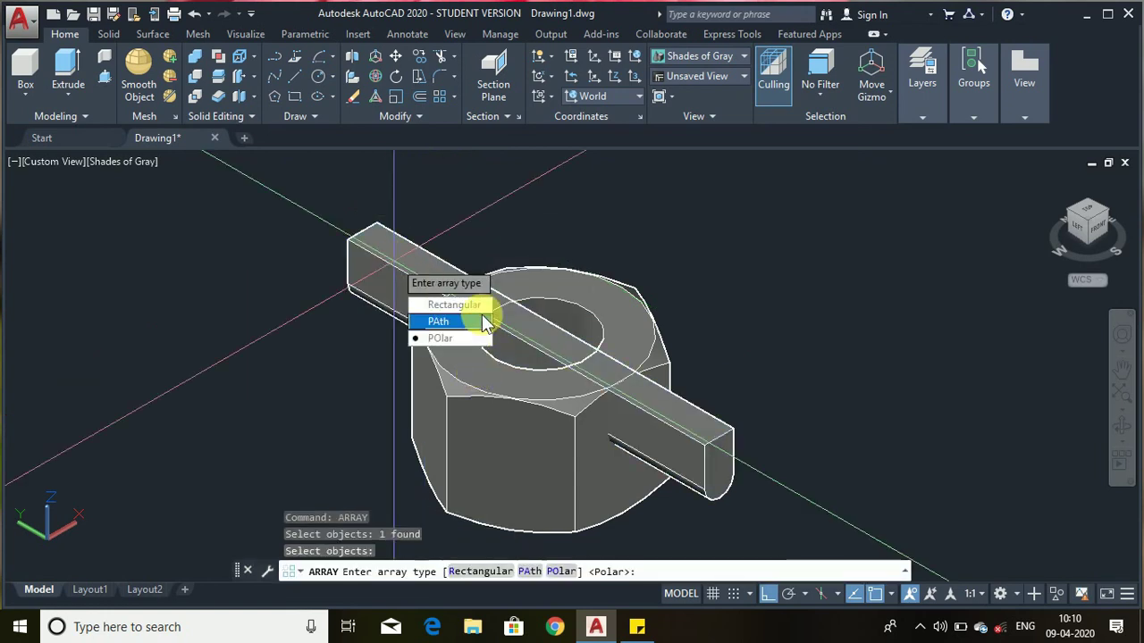
{"action": "left_click", "coordinate": [464, 338]}
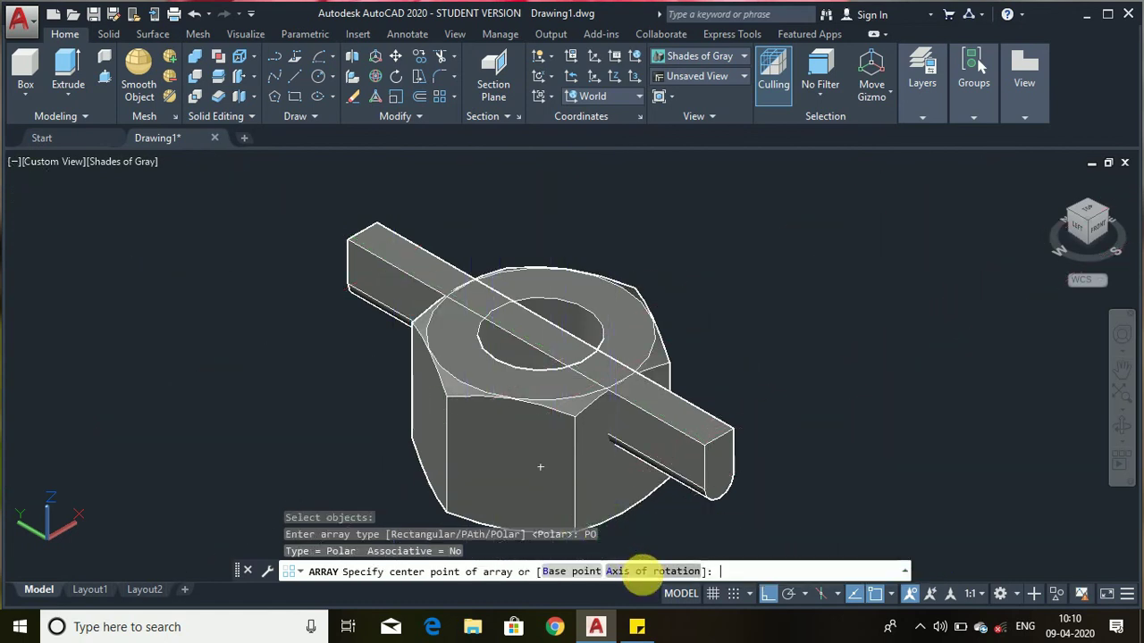
{"action": "left_click", "coordinate": [647, 574]}
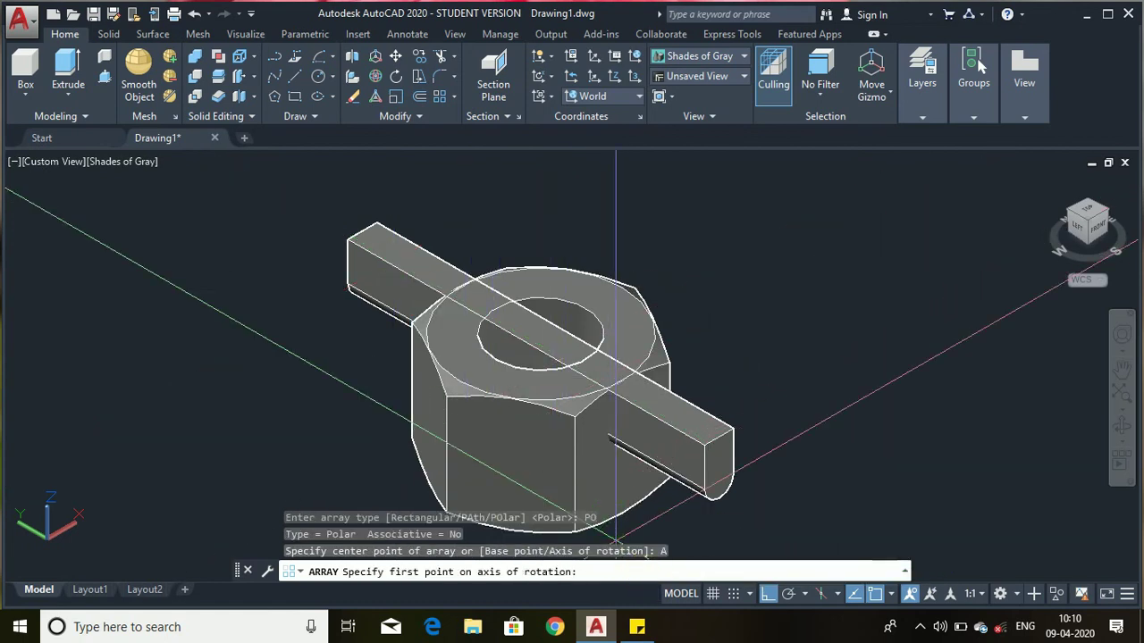
{"action": "left_click", "coordinate": [539, 332]}
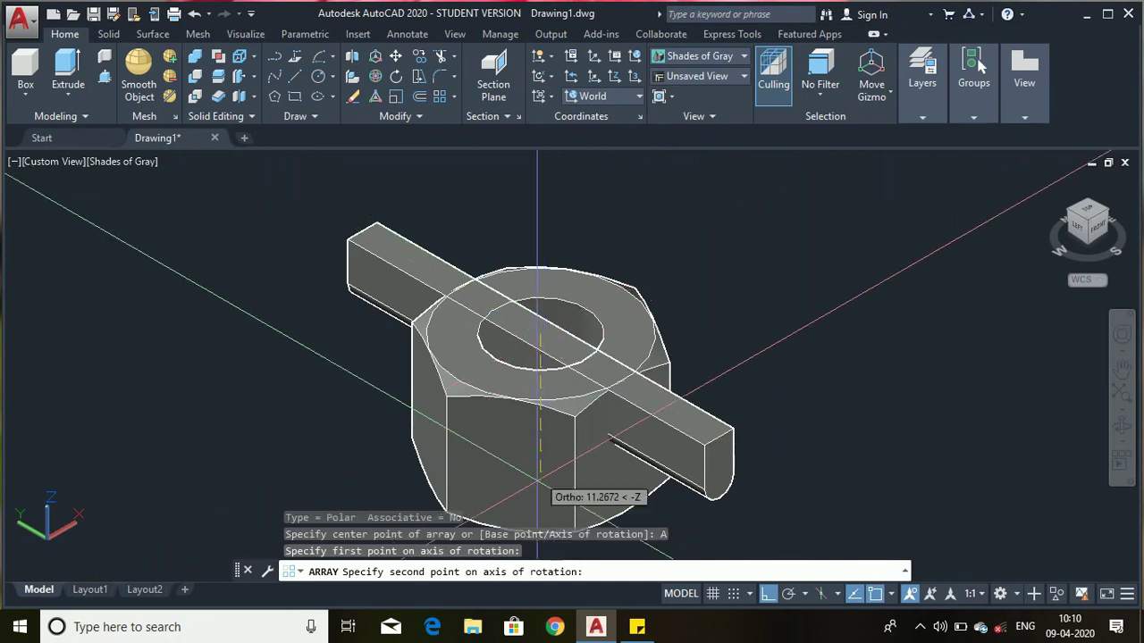
{"action": "left_click", "coordinate": [540, 466]}
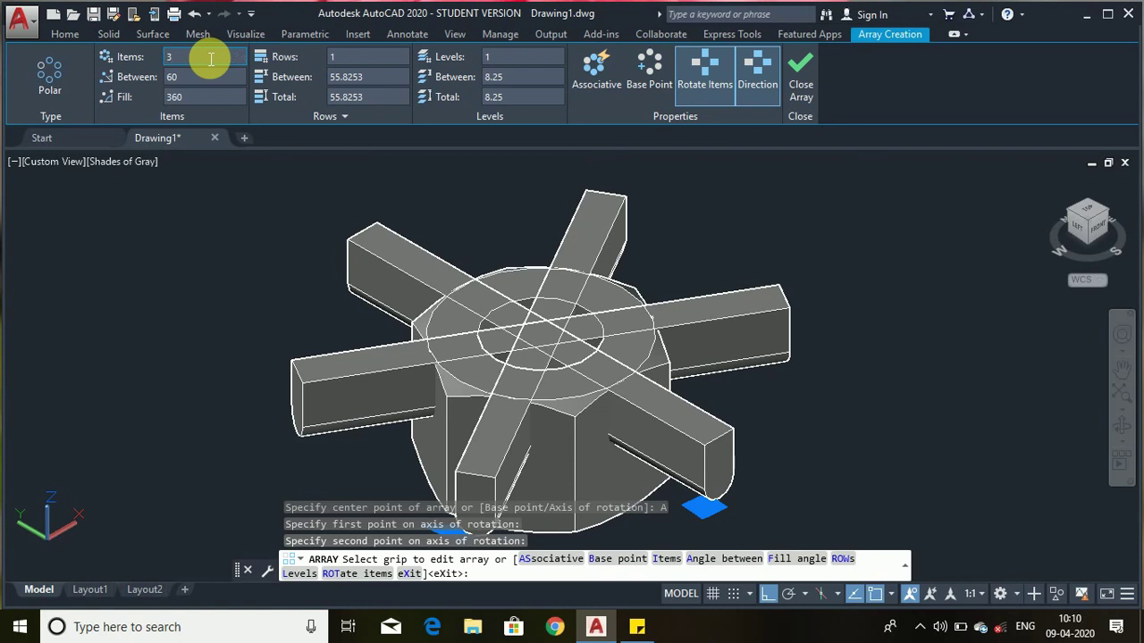
Set the polar array to 3 items and finish the array.
{"action": "left_click", "coordinate": [211, 59]}
{"action": "type", "text": "3"}
{"action": "key", "text": "Return"}
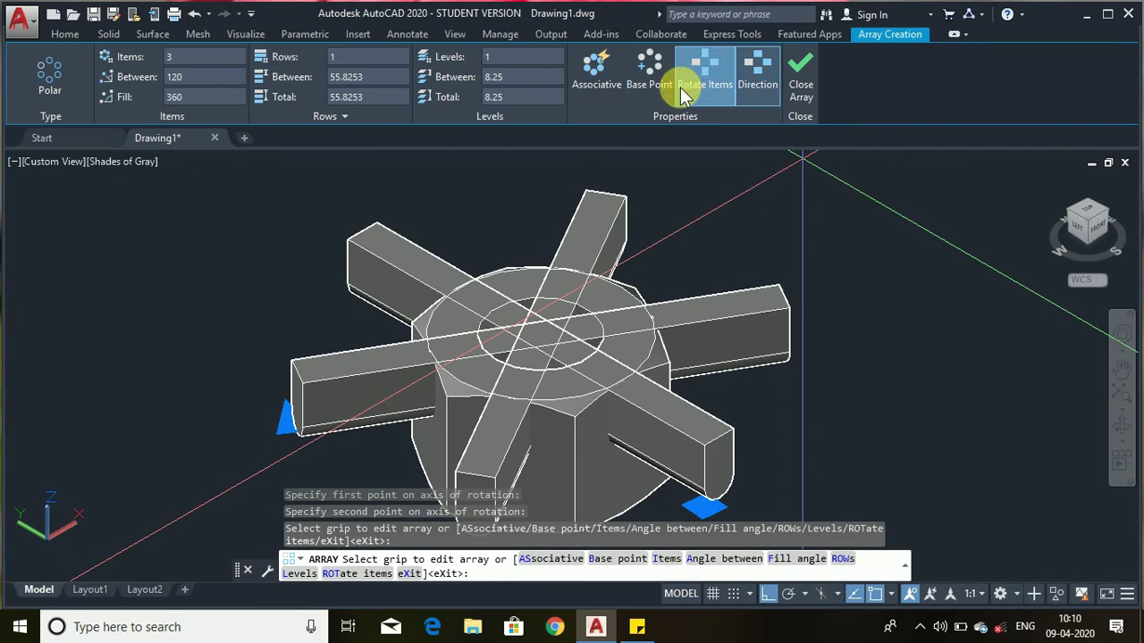
{"action": "left_click", "coordinate": [804, 77]}
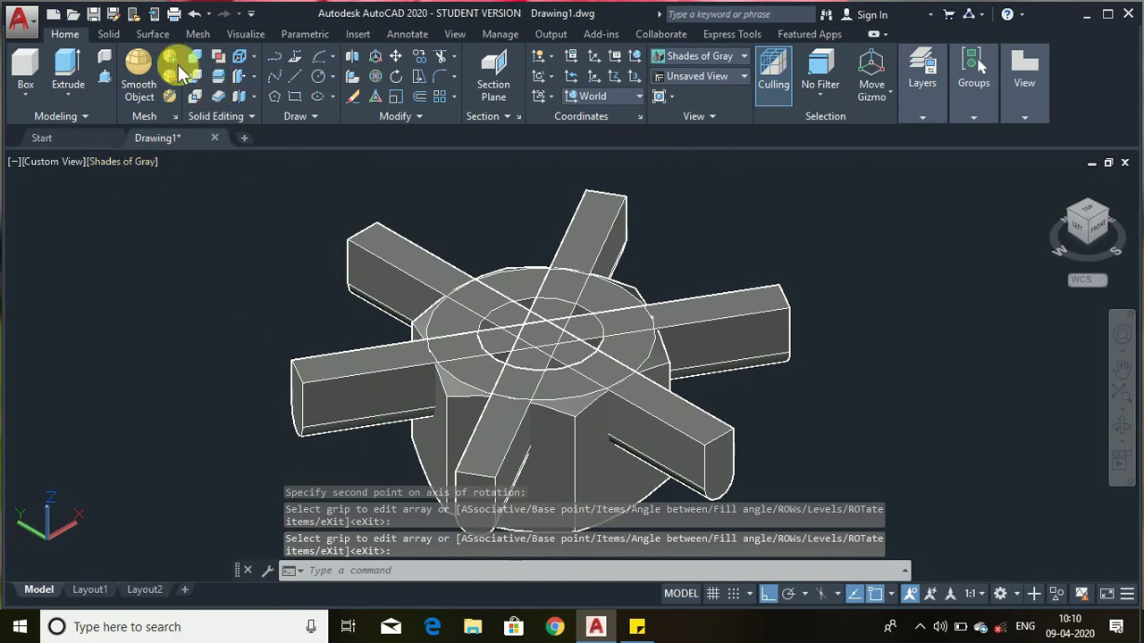
Subtract the three crossing bars from the hexagonal nut to cut the round-bottomed slots.
{"action": "left_click", "coordinate": [194, 76]}
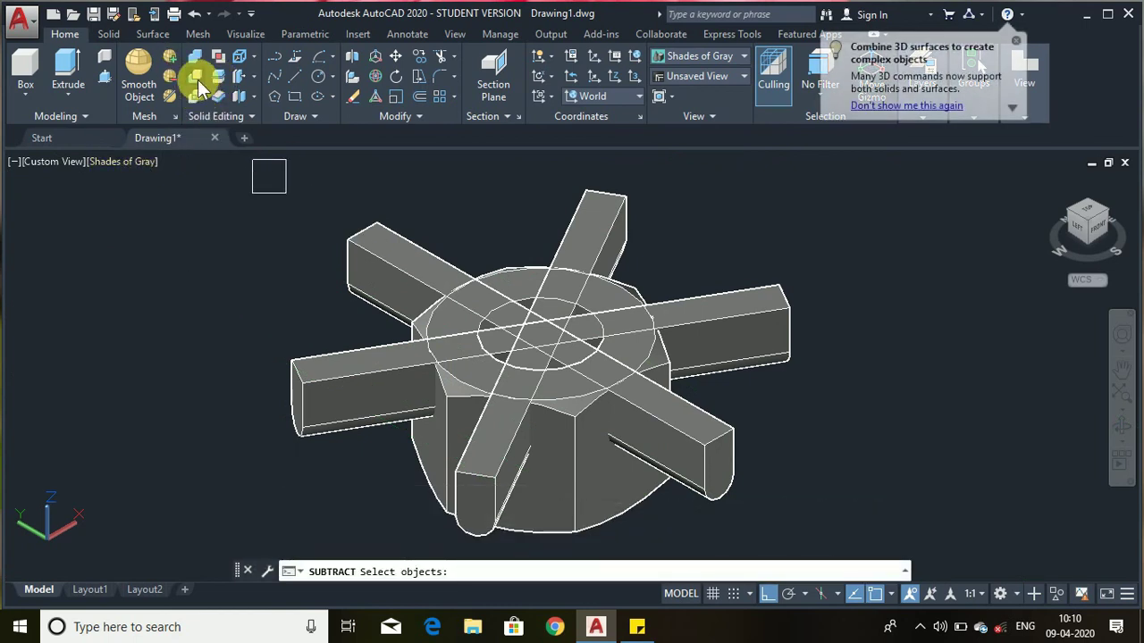
{"action": "left_click", "coordinate": [198, 79]}
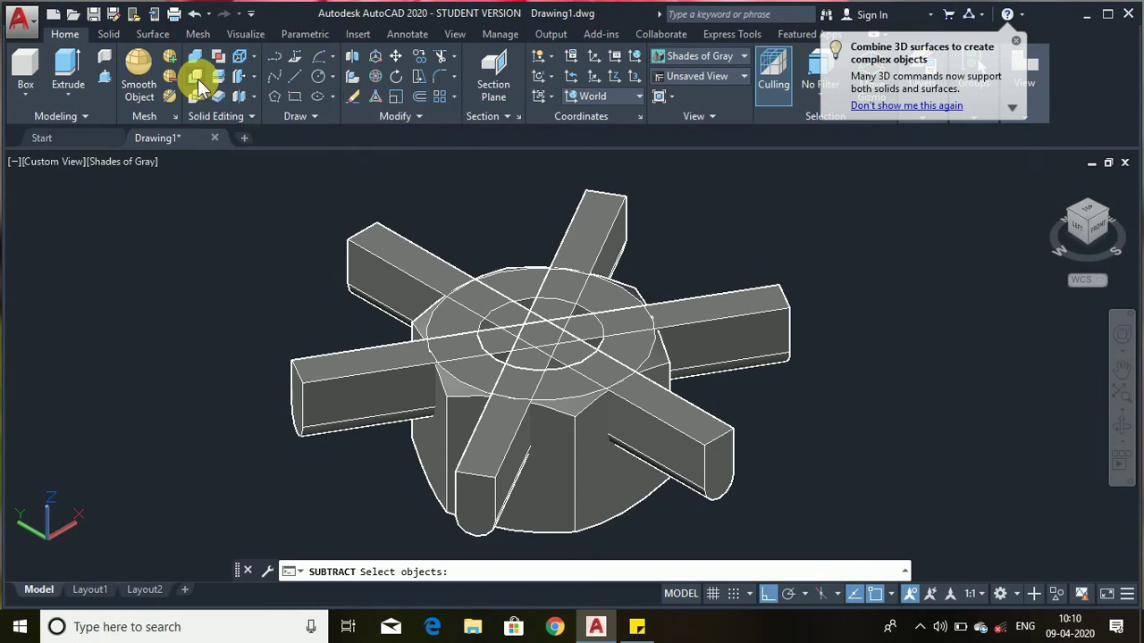
{"action": "left_click", "coordinate": [550, 499]}
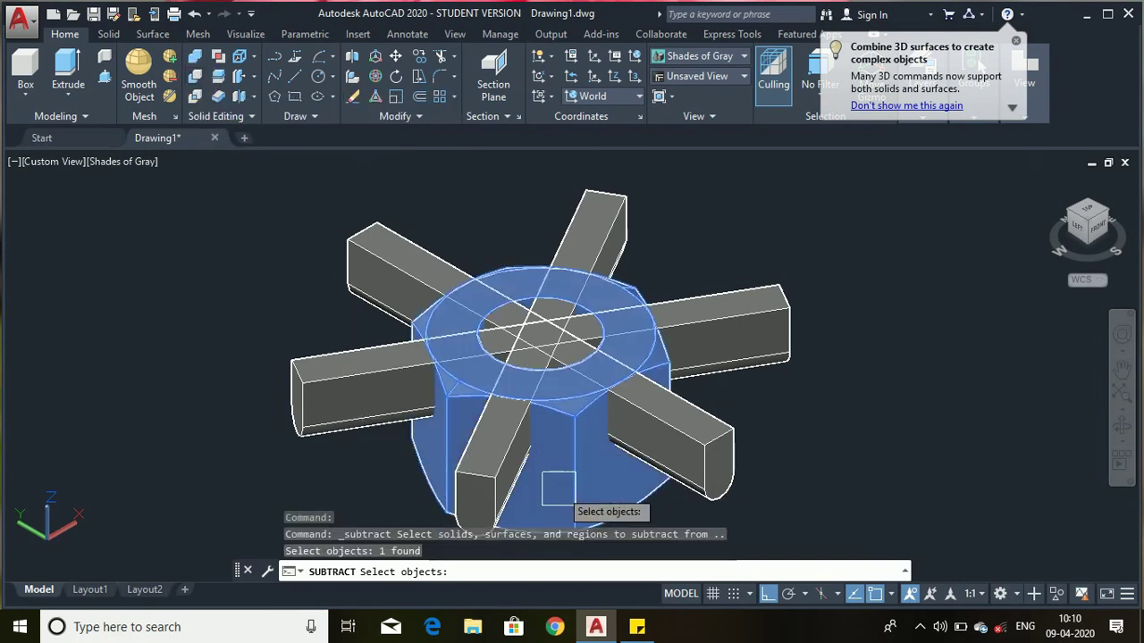
{"action": "key", "text": "Return"}
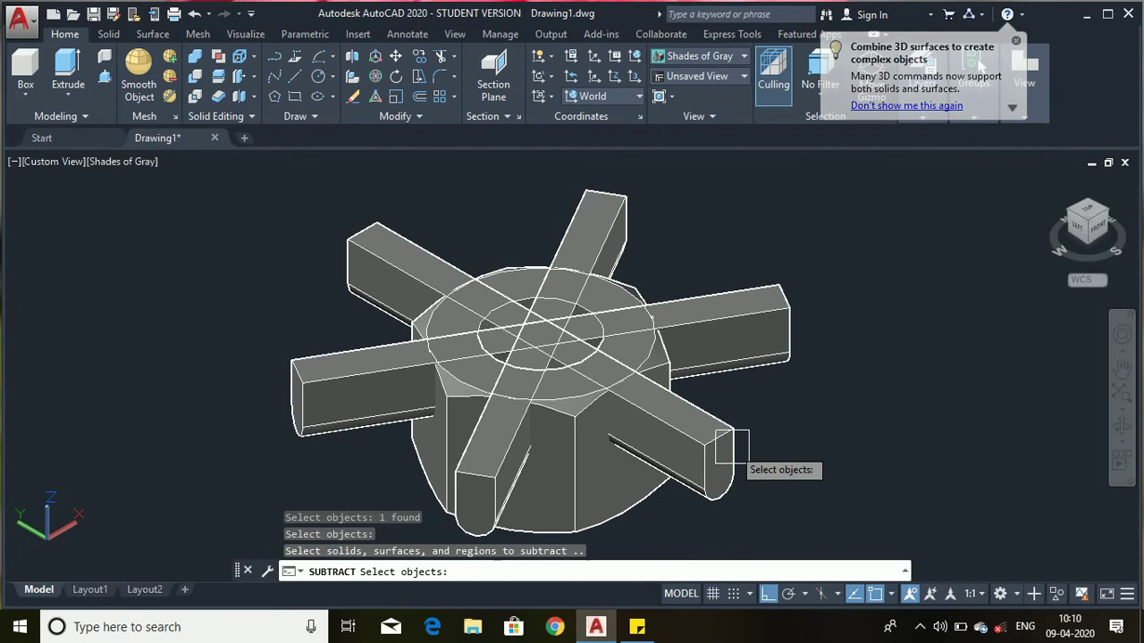
{"action": "left_click", "coordinate": [777, 325]}
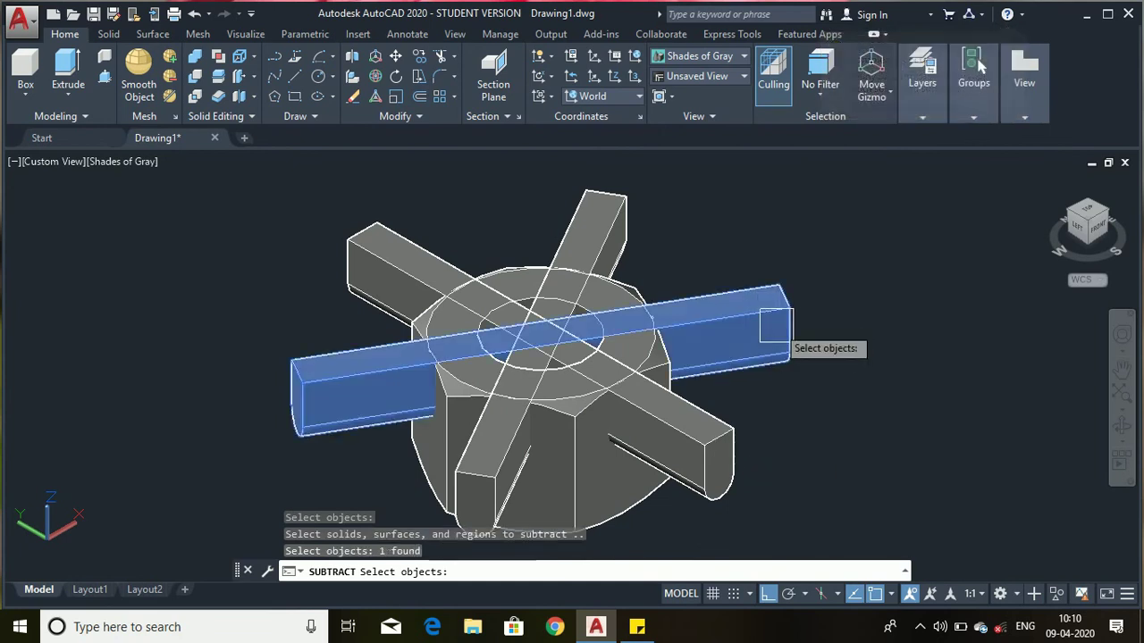
{"action": "left_click", "coordinate": [692, 458]}
{"action": "left_click", "coordinate": [473, 494]}
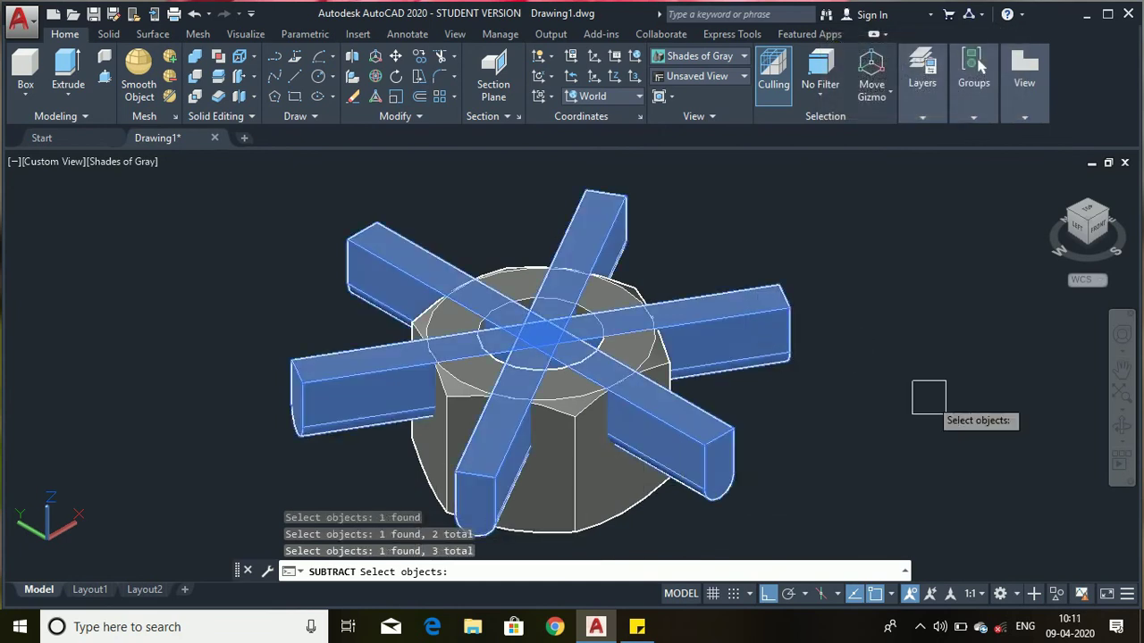
{"action": "key", "text": "Return"}
Examine the slotted nut up close and in the Top view.
{"action": "scroll", "coordinate": [926, 395], "scroll_direction": "up", "scroll_amount": 5}
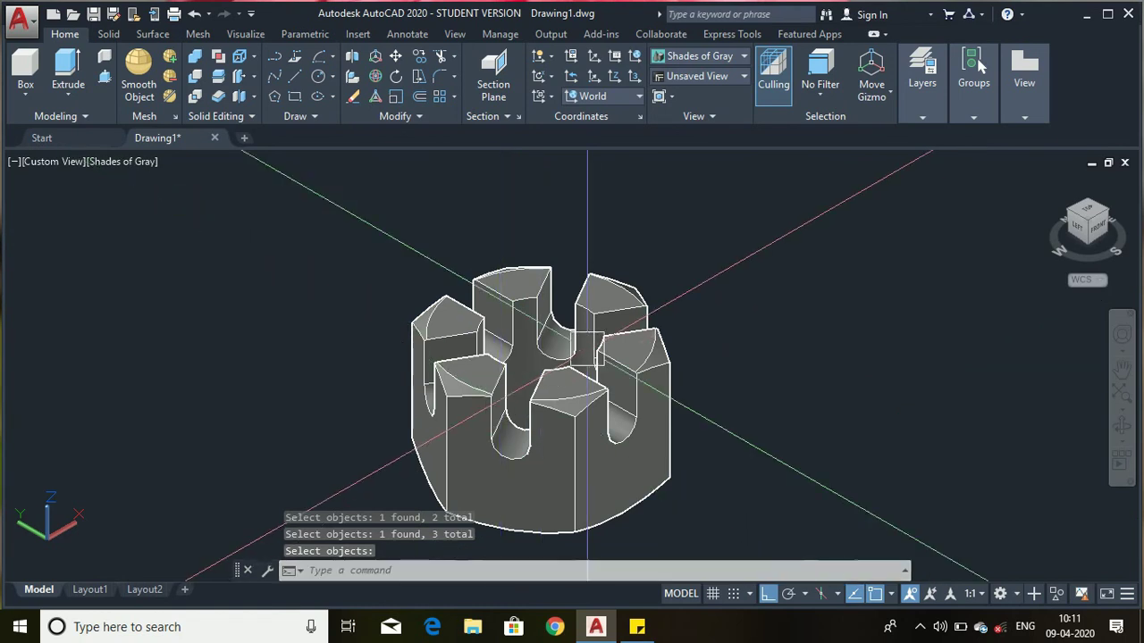
{"action": "scroll", "coordinate": [618, 343], "scroll_direction": "down", "scroll_amount": 3}
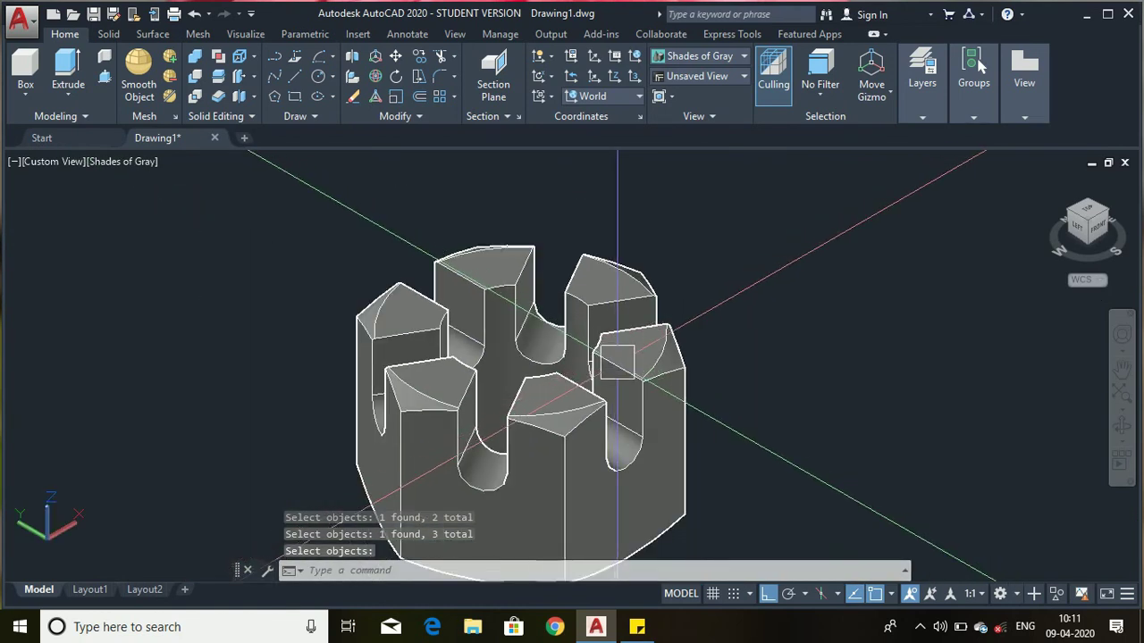
{"action": "left_click", "coordinate": [1099, 238]}
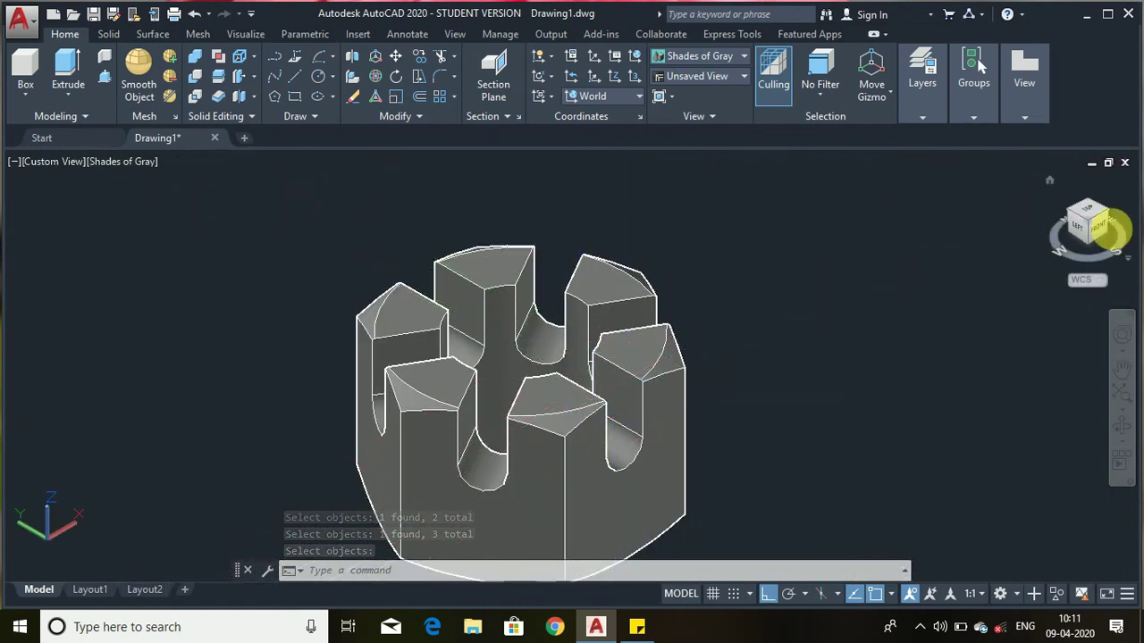
{"action": "left_click", "coordinate": [1095, 212]}
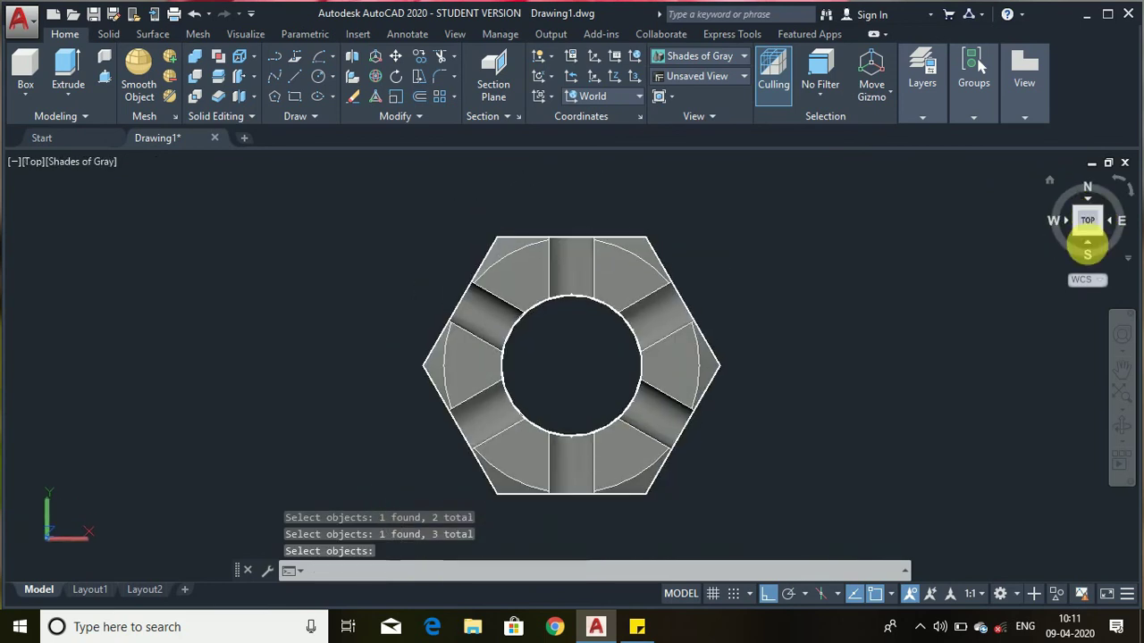
Return to the Home view and switch the projection to Parallel.
{"action": "left_click", "coordinate": [1055, 181]}
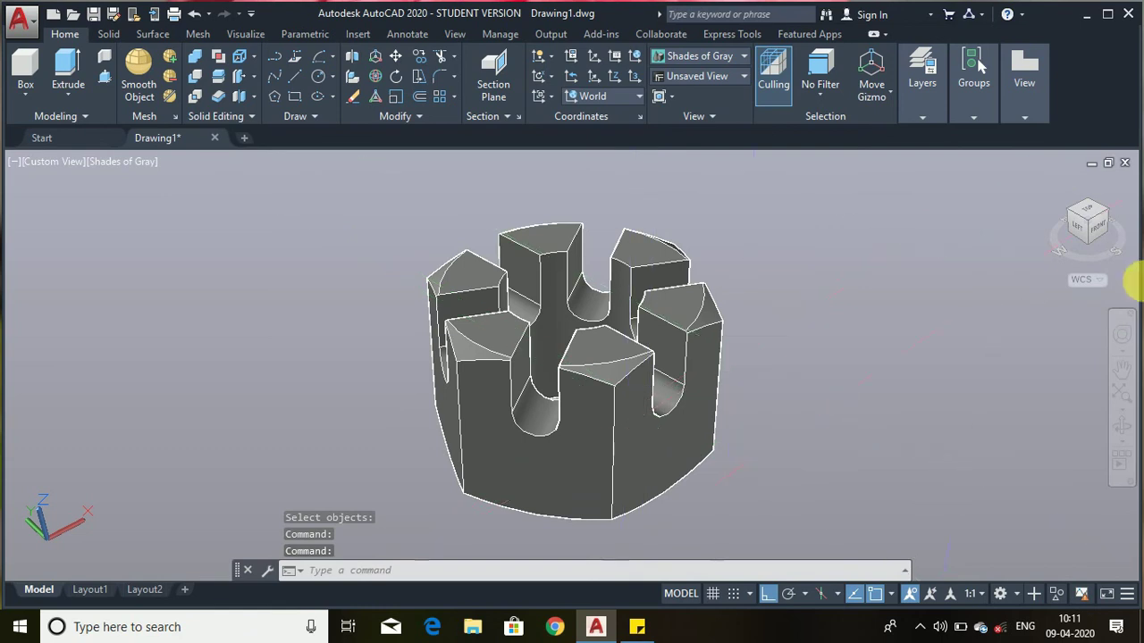
{"action": "right_click", "coordinate": [1103, 236]}
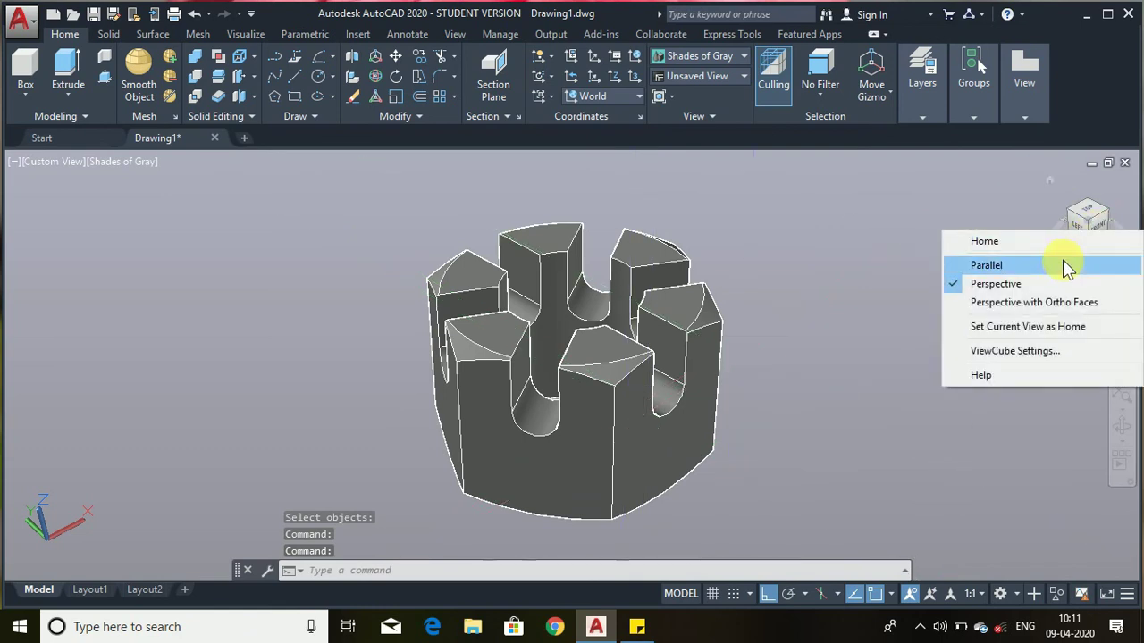
{"action": "left_click", "coordinate": [1065, 265]}
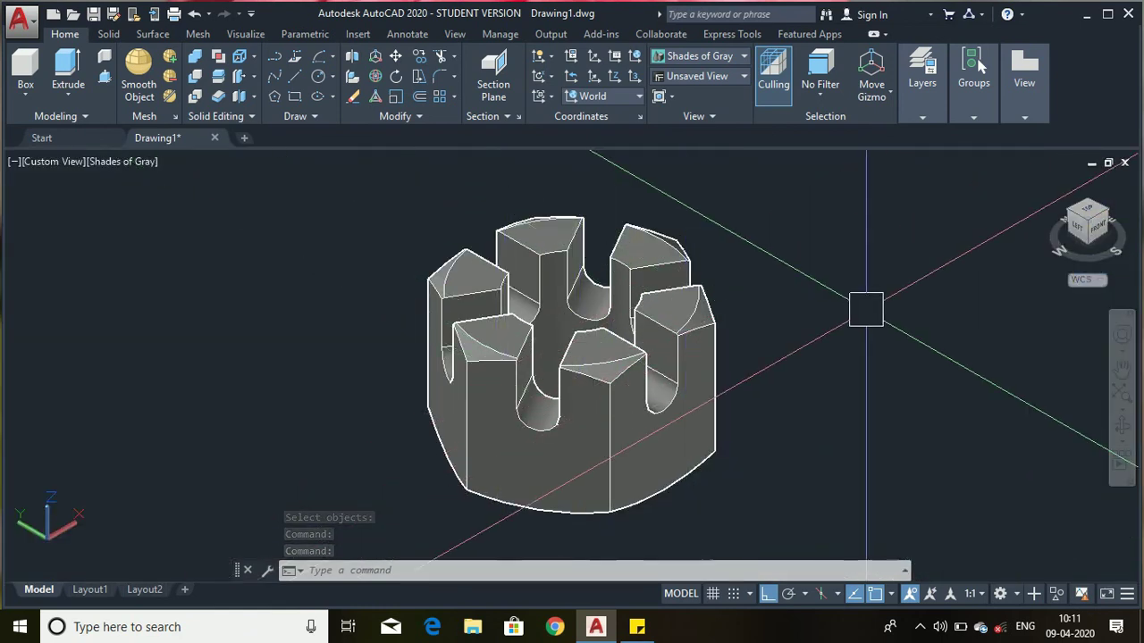